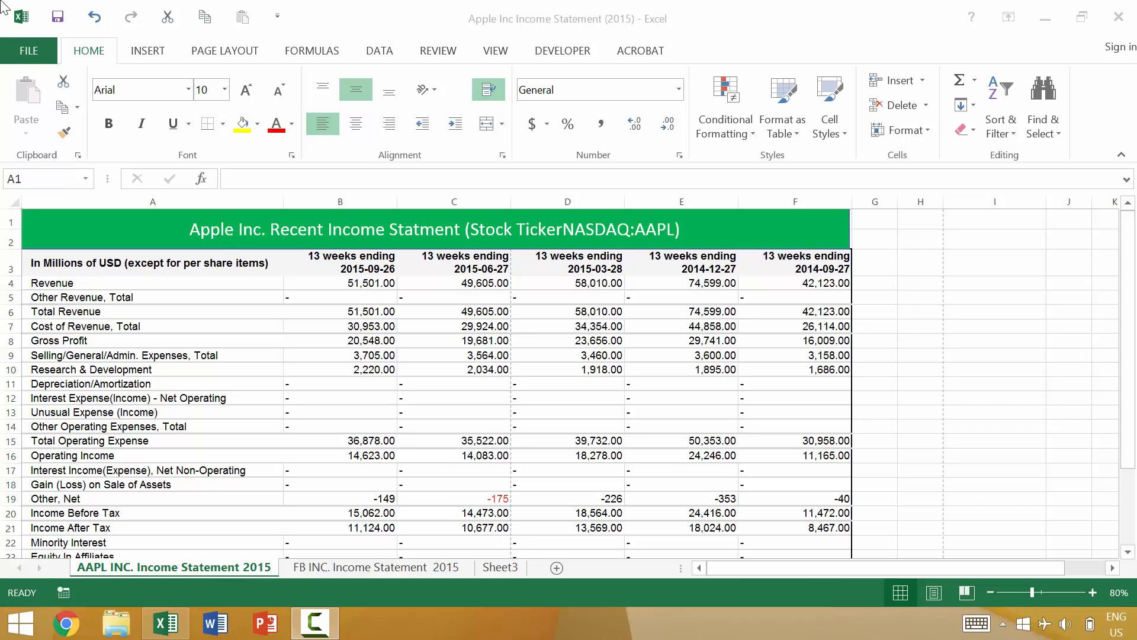
# - Create a blank workbook and close it again without saving
pyautogui.click(28, 52)
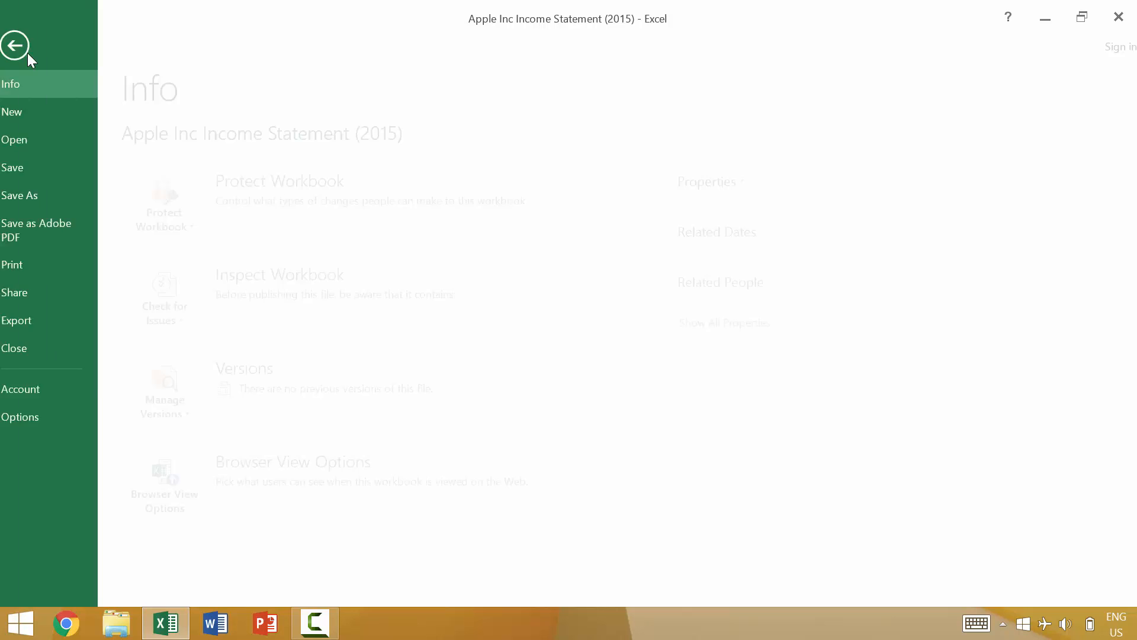
pyautogui.click(28, 113)
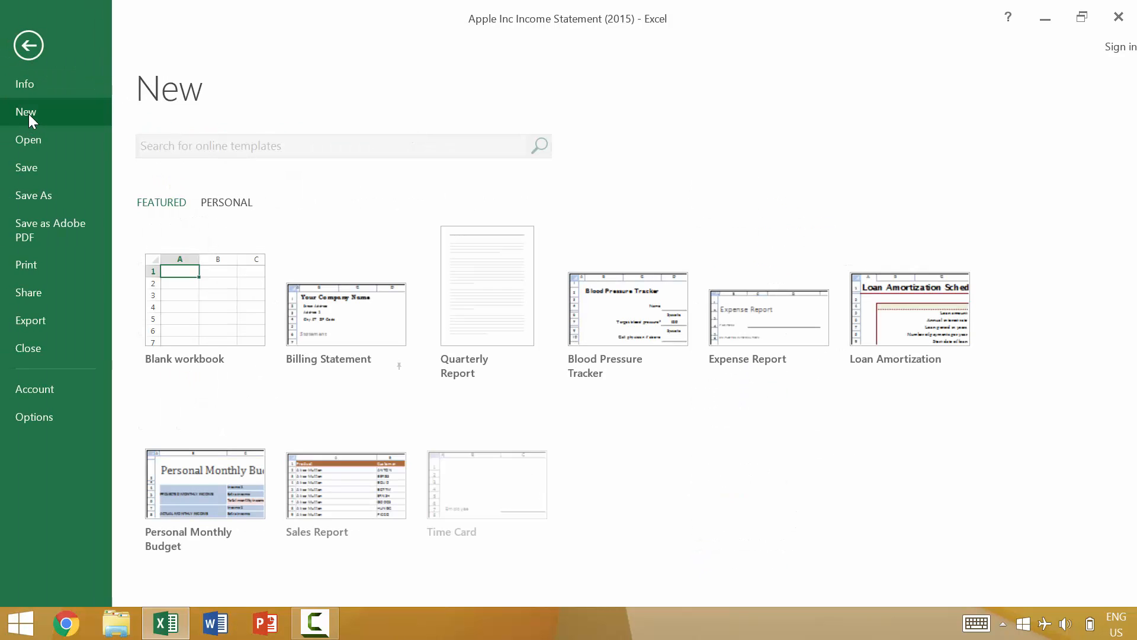
pyautogui.click(182, 320)
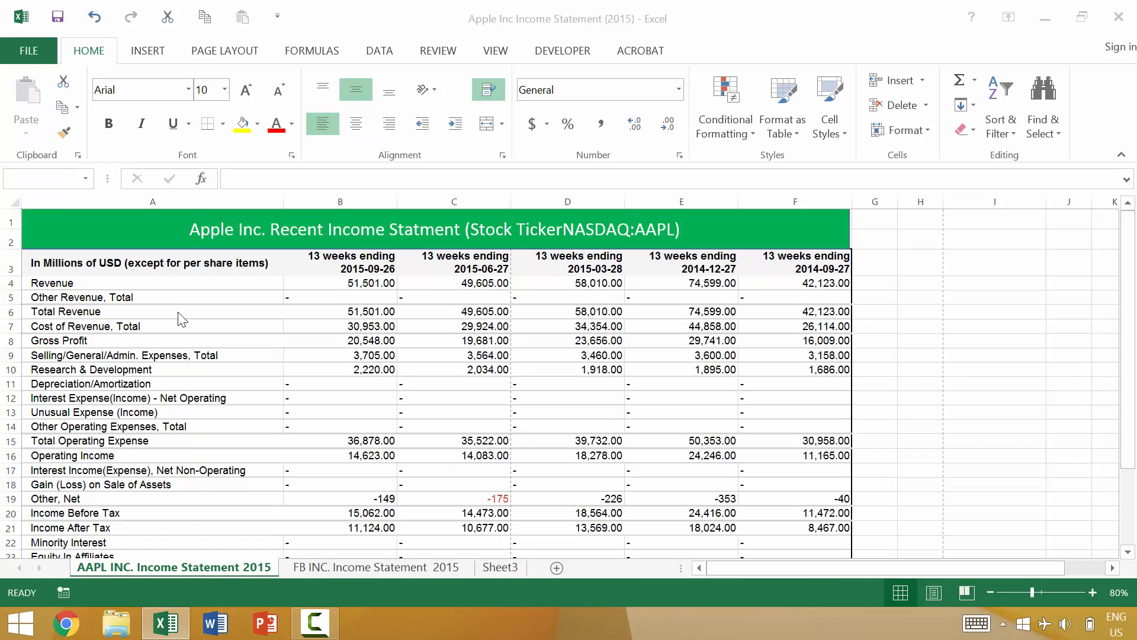
pyautogui.click(1130, 13)
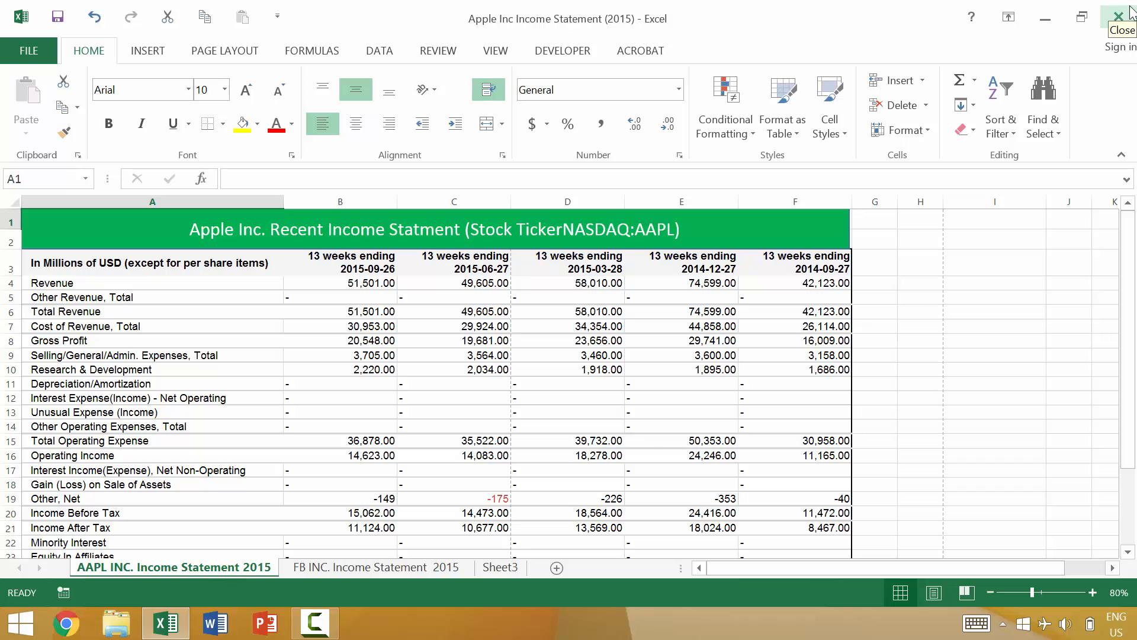
# - Create a new blank workbook
pyautogui.hotkey('ctrl', 'n')
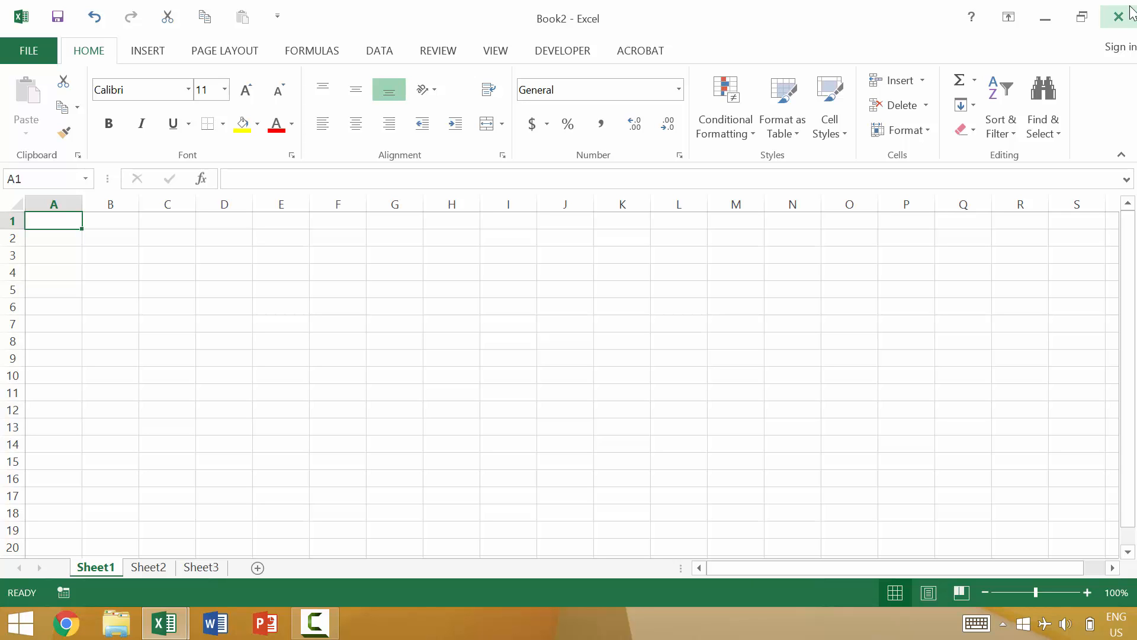
# - Open the Example 1 workbook from the computer's Documents » Excel folder and save it
pyautogui.hotkey('ctrl', 'o')
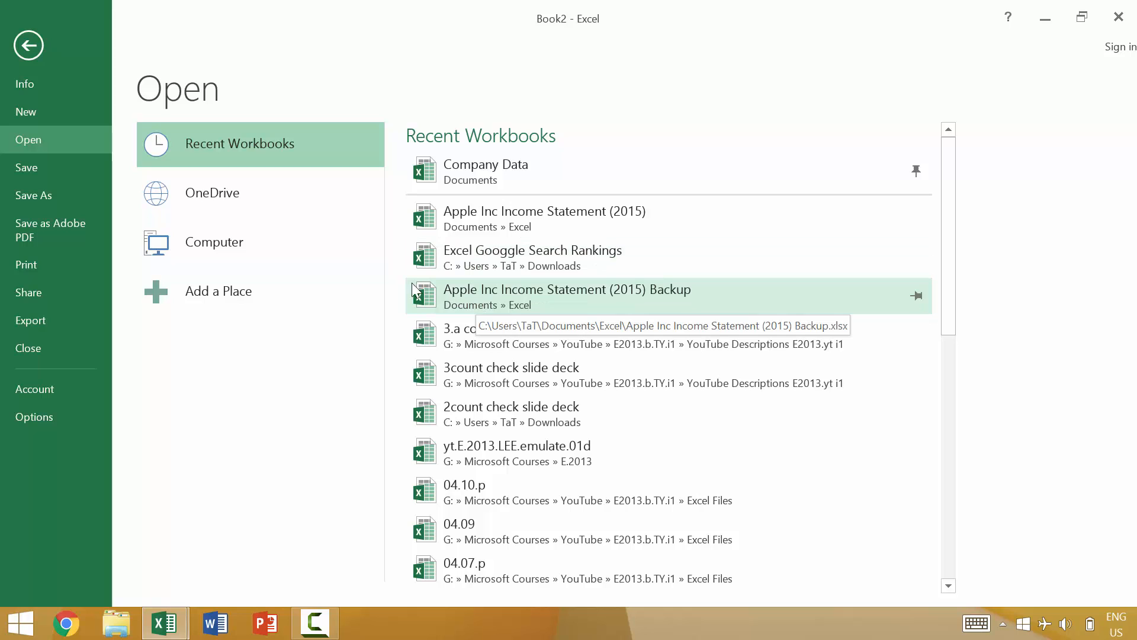
pyautogui.click(228, 236)
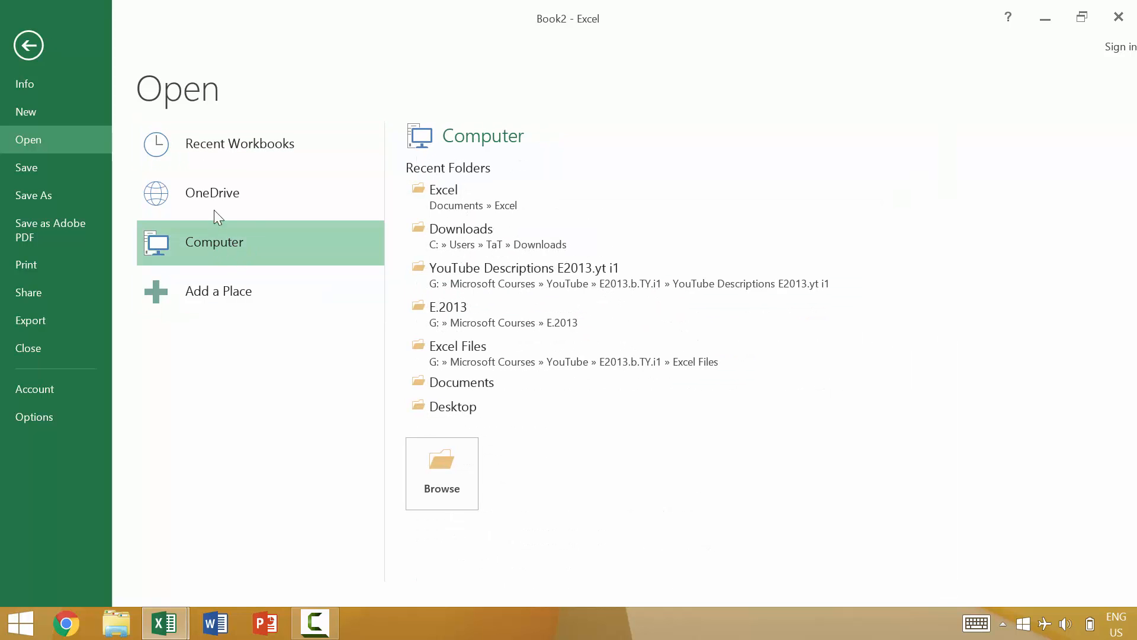
pyautogui.click(215, 192)
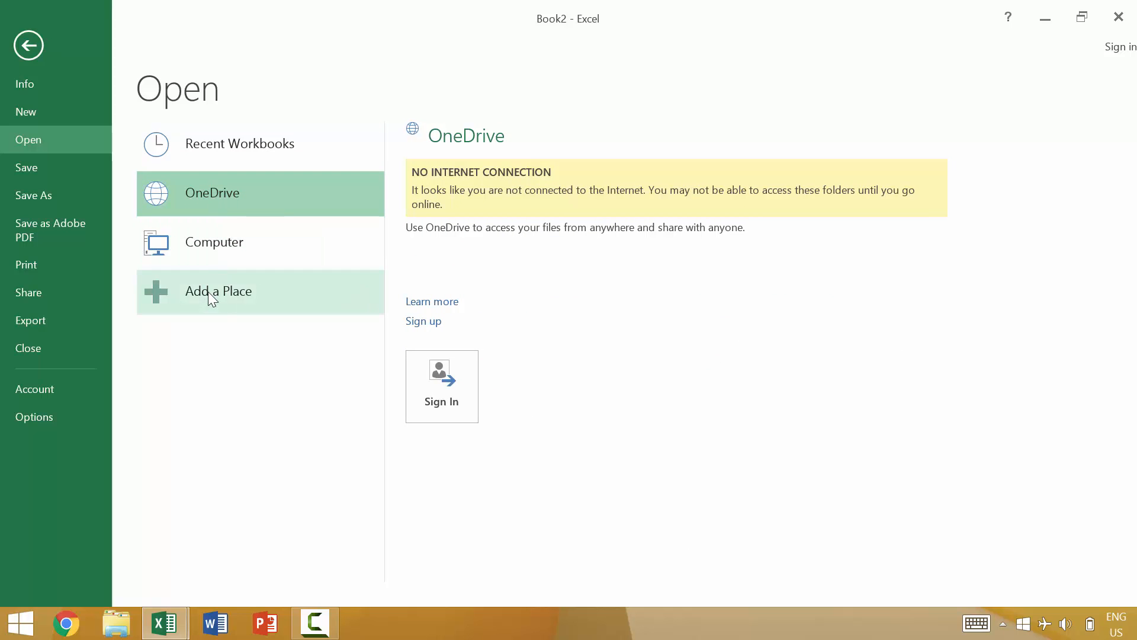
pyautogui.click(209, 245)
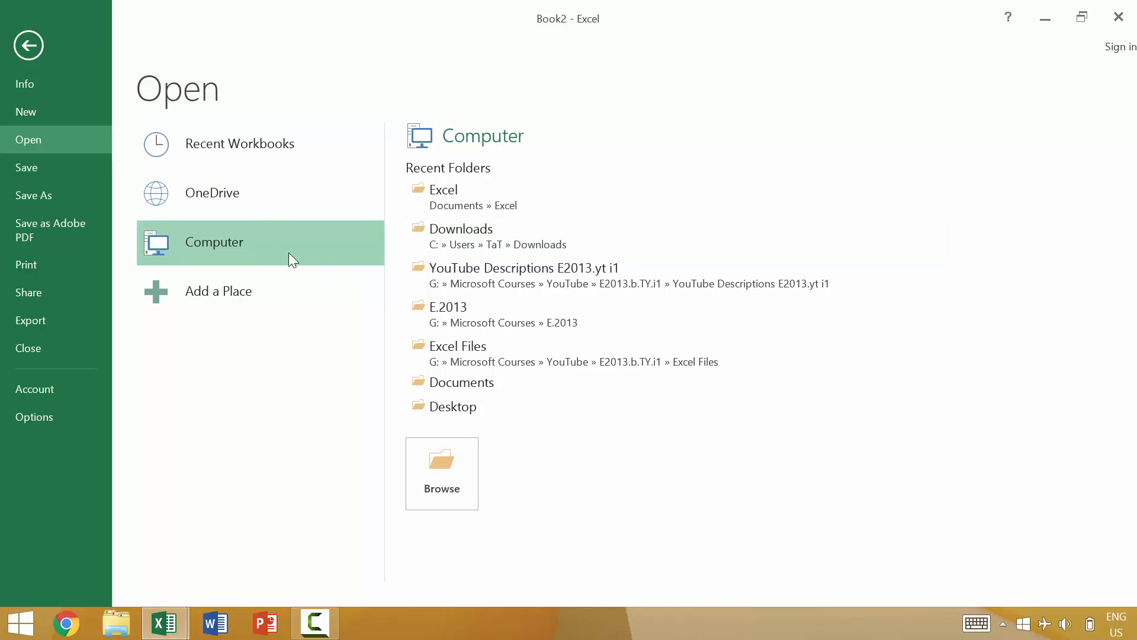
pyautogui.click(434, 187)
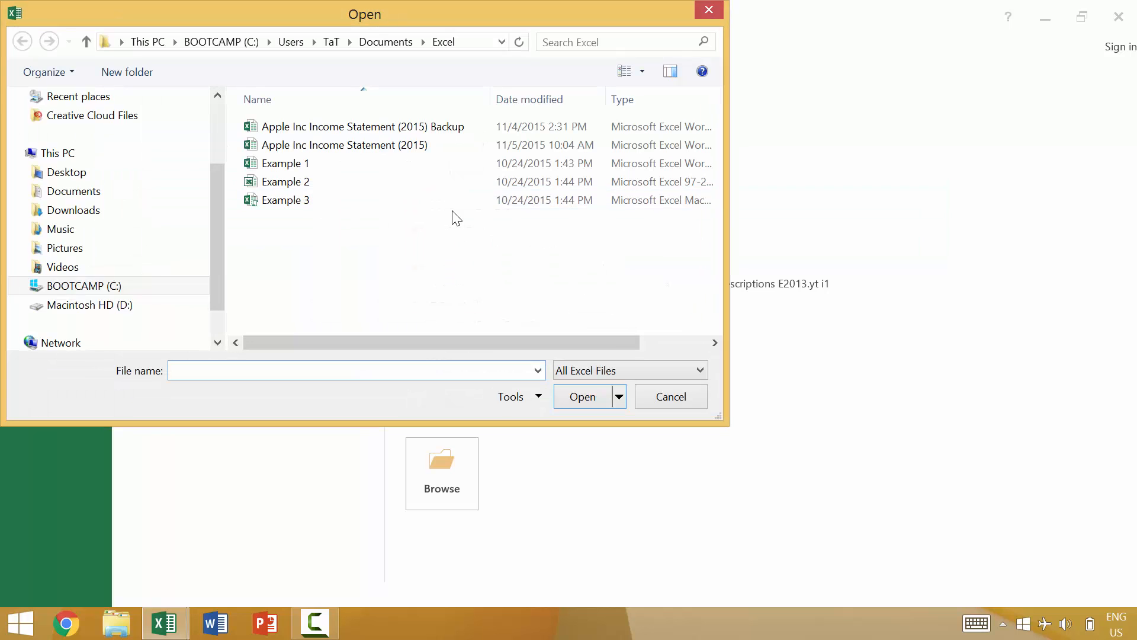
pyautogui.doubleClick(360, 158)
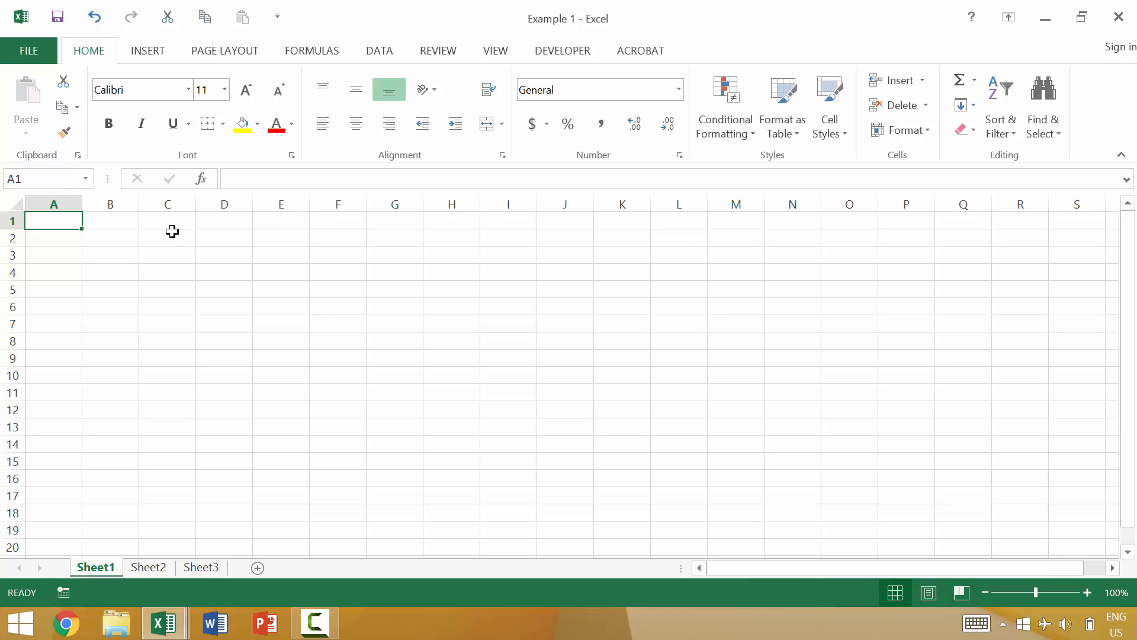
pyautogui.hotkey('ctrl', 's')
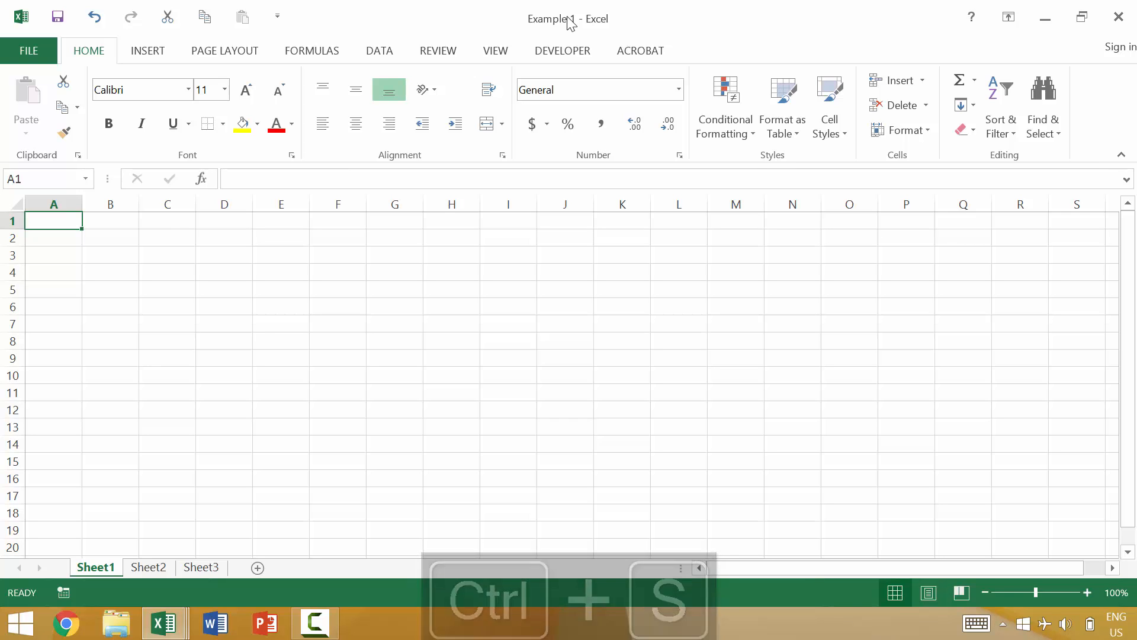
# - Create a new workbook and save it as Example 4 in the Documents » Excel folder
pyautogui.hotkey('ctrl', 'n')
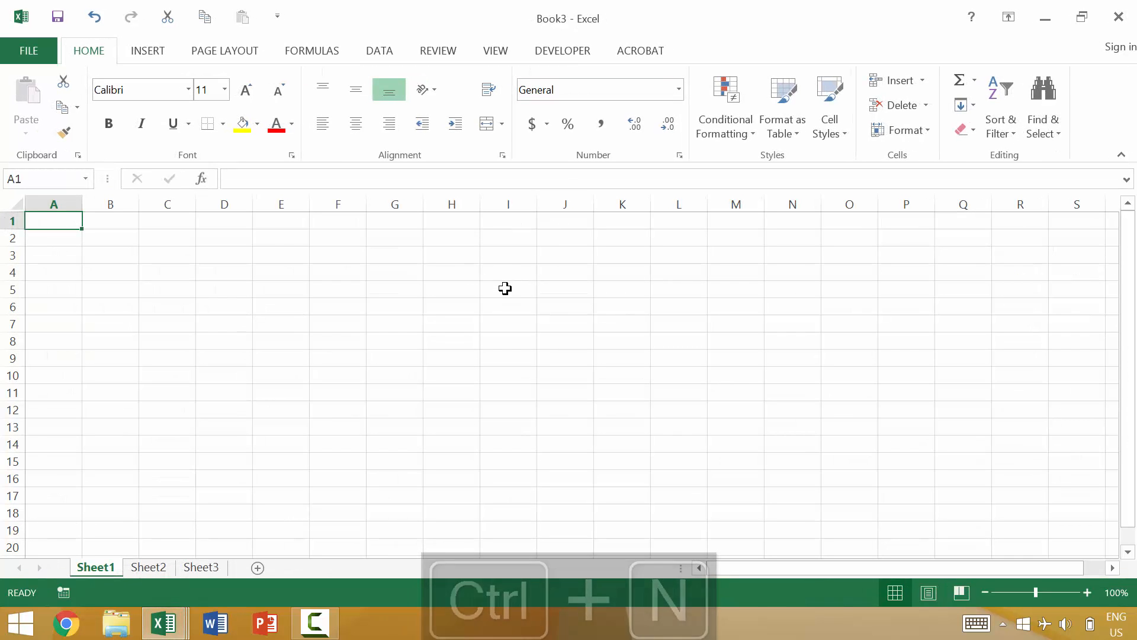
pyautogui.hotkey('ctrl', 's')
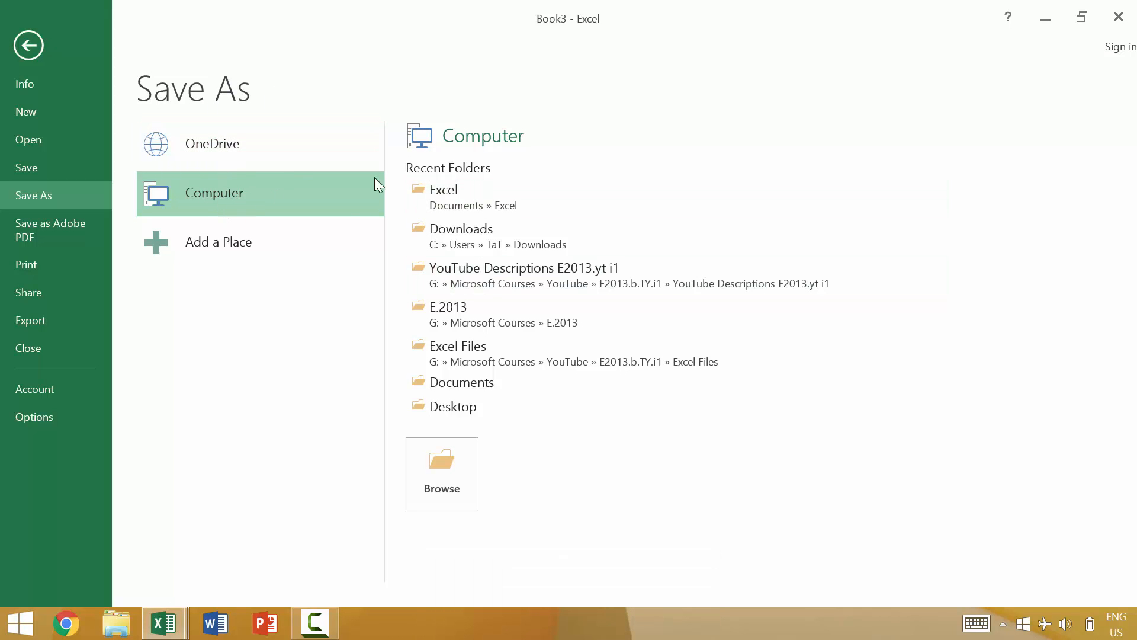
pyautogui.click(457, 191)
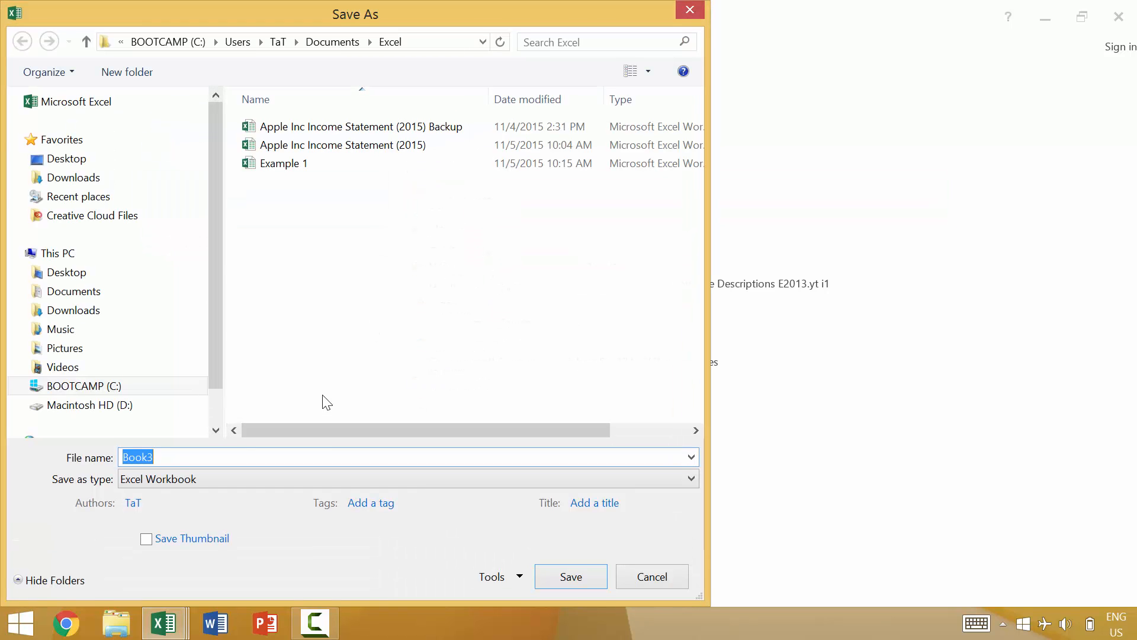
pyautogui.write('Example ')
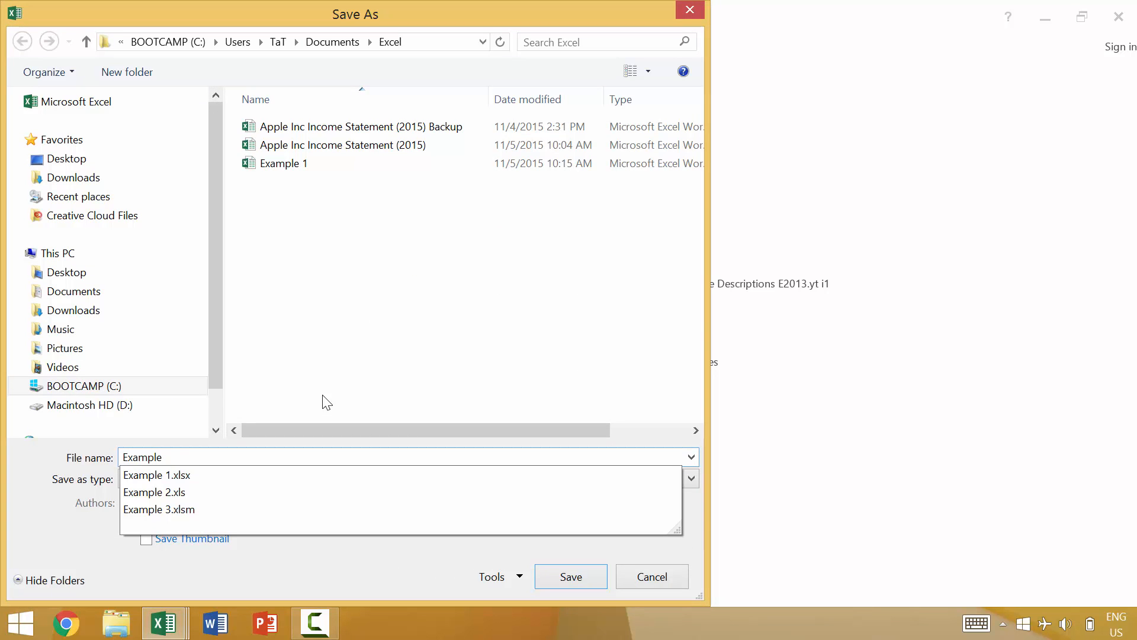
pyautogui.write('4')
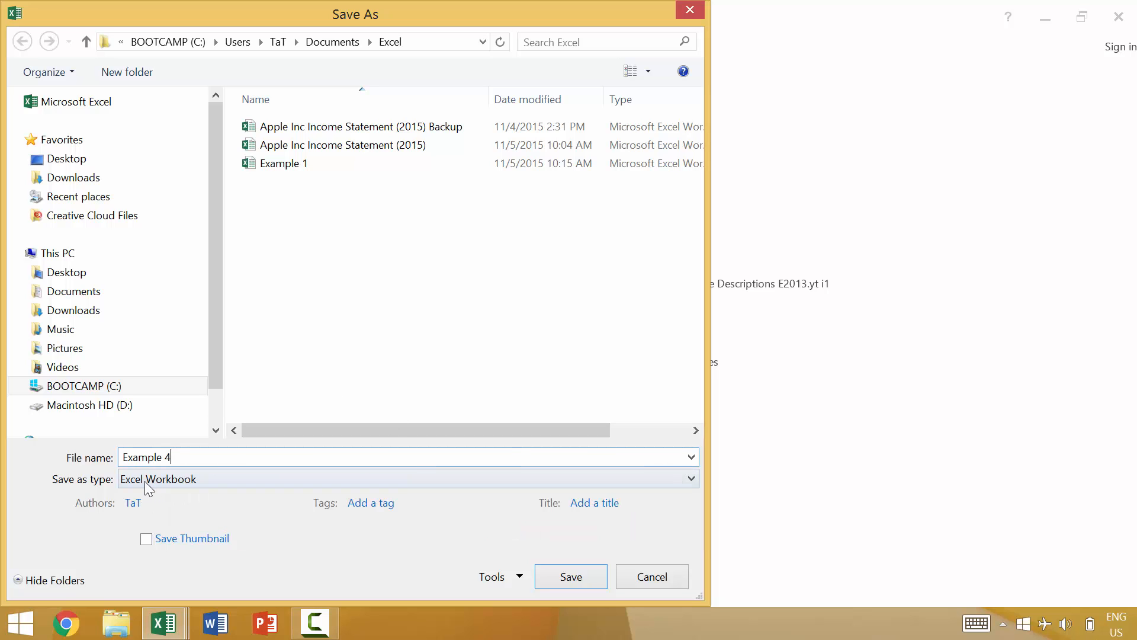
pyautogui.click(569, 577)
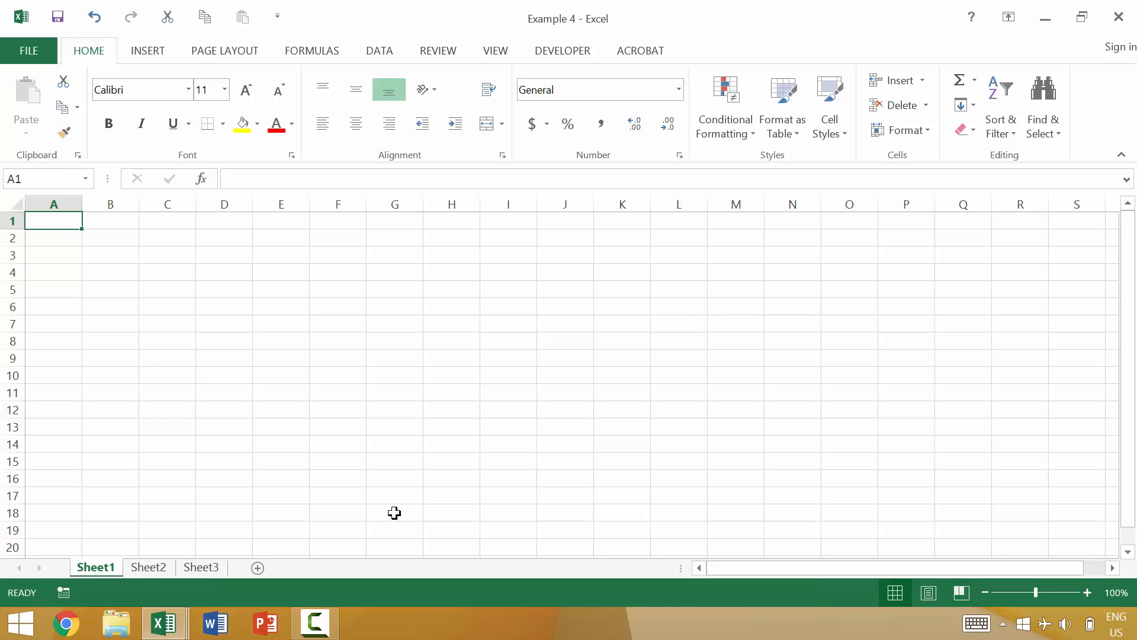
# - Rename Sheet1 to Raw Data
pyautogui.doubleClick(96, 567)
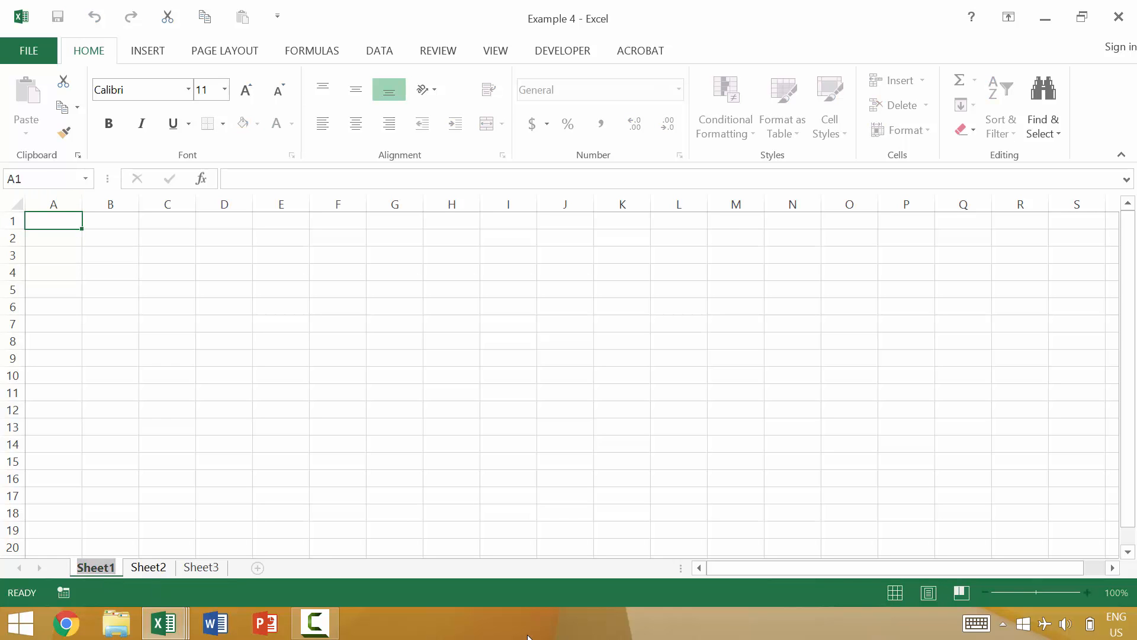
pyautogui.write('R')
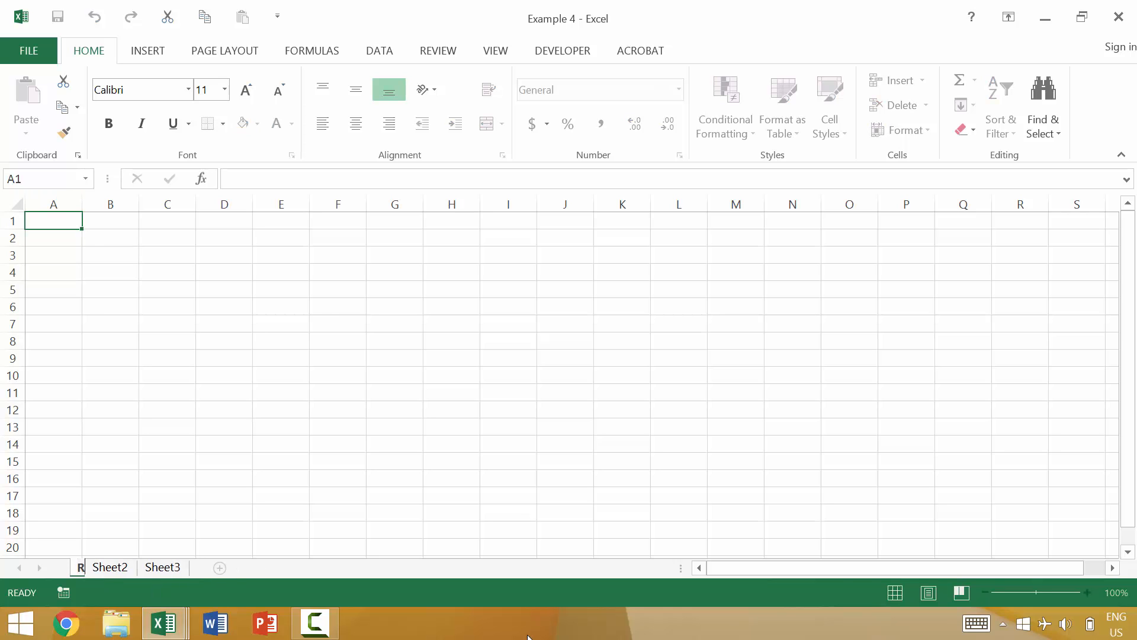
pyautogui.write('aw Data')
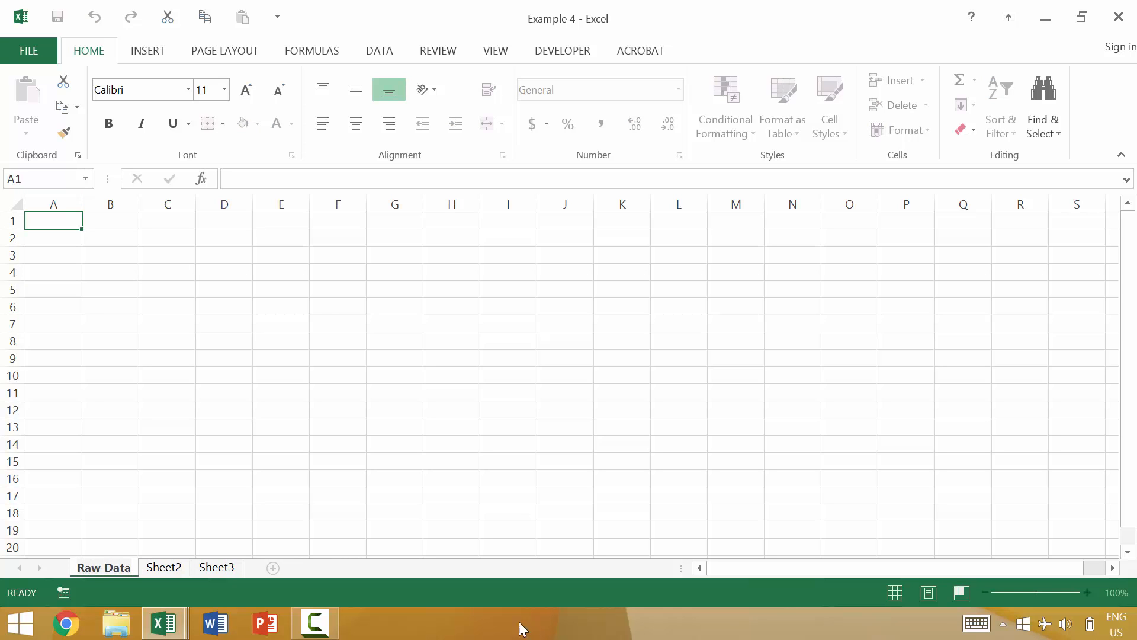
# - Rename Sheet2 to Results and save the workbook
pyautogui.click(176, 571)
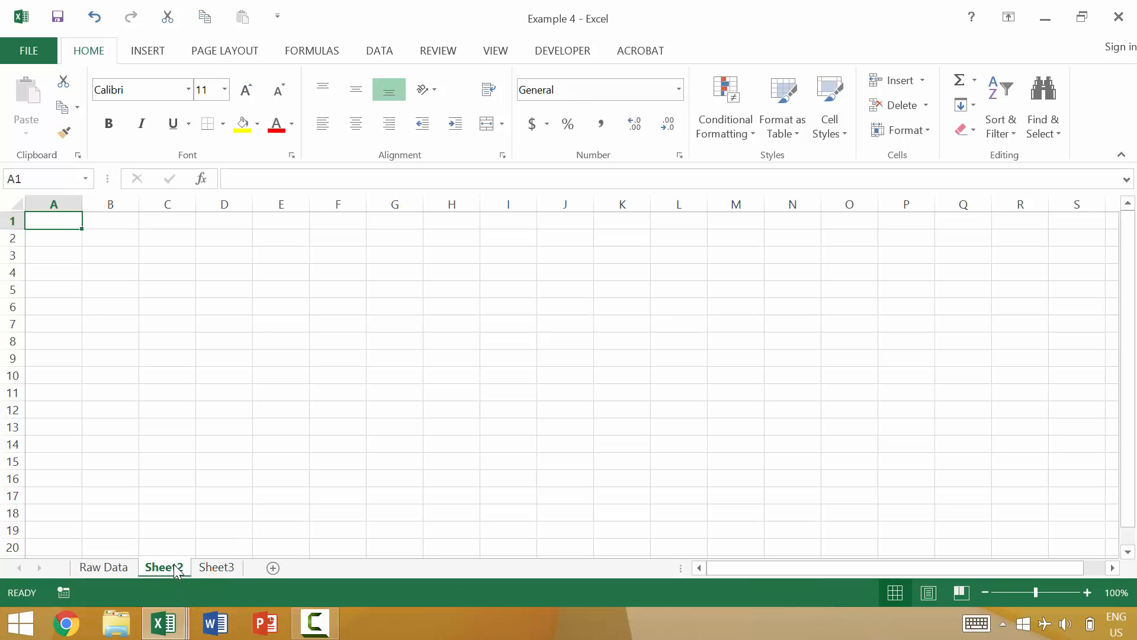
pyautogui.doubleClick(175, 570)
pyautogui.write('Res')
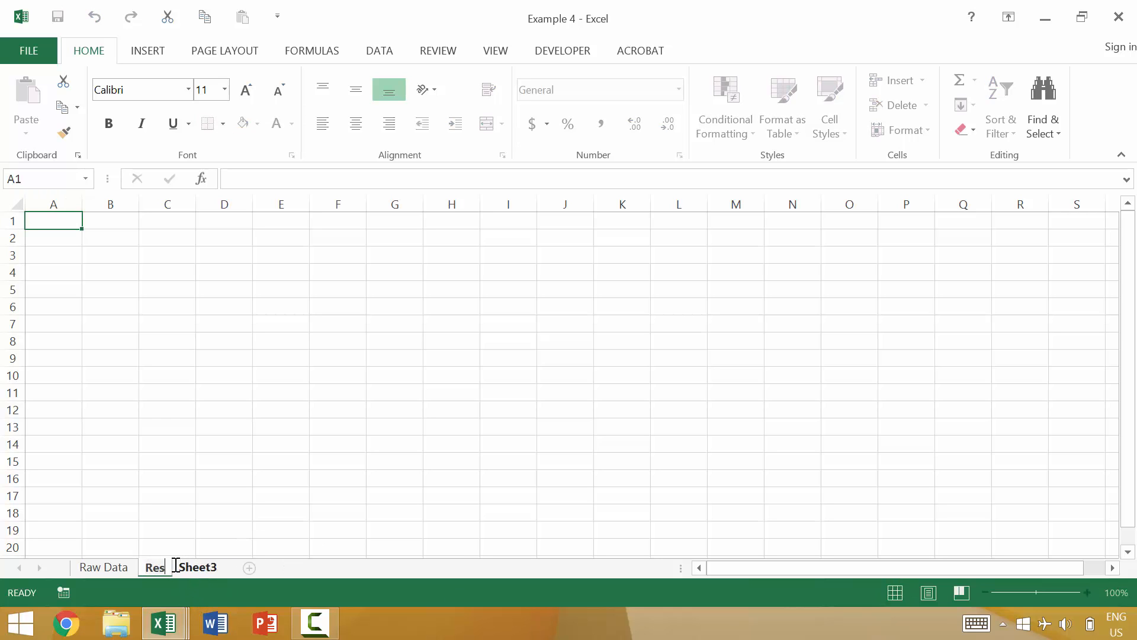
pyautogui.write('ults')
pyautogui.click(405, 363)
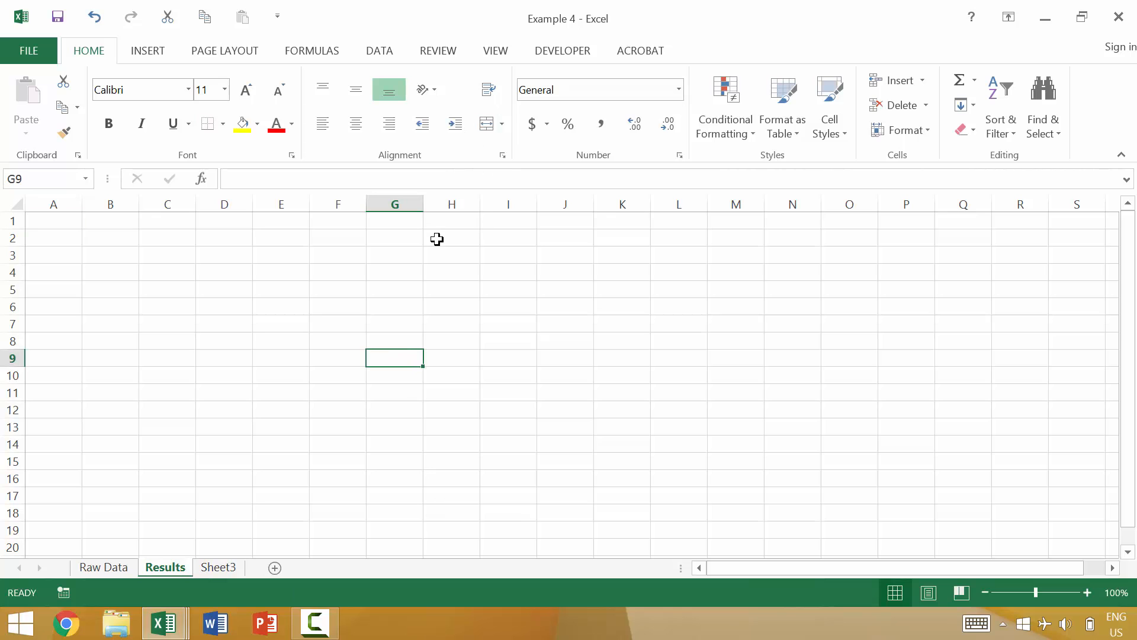
pyautogui.hotkey('ctrl', 's')
pyautogui.click(30, 52)
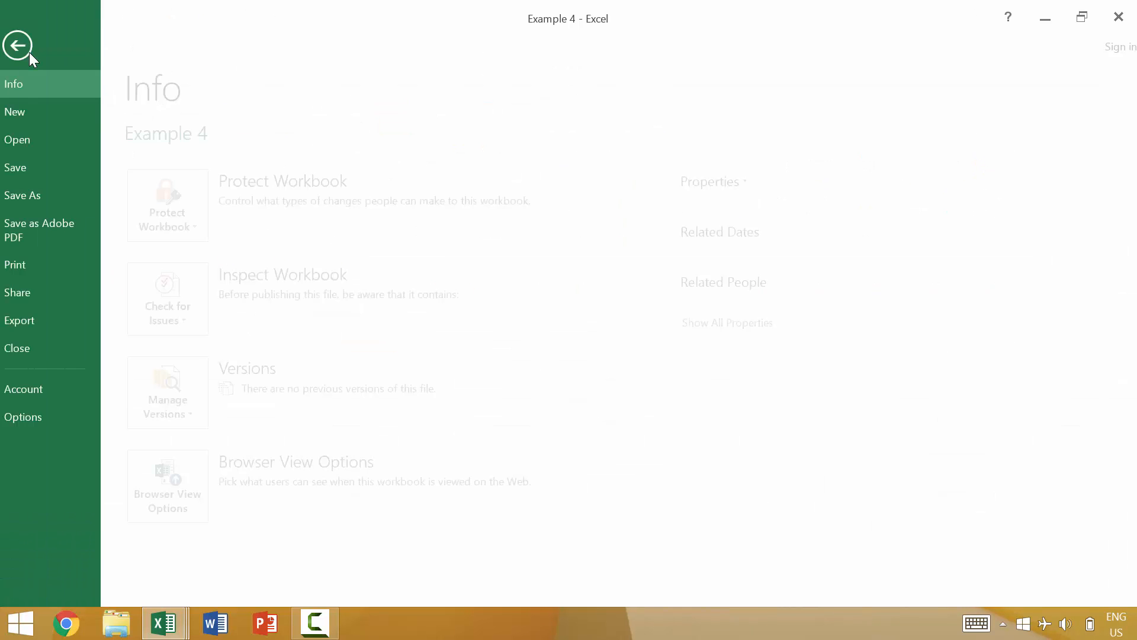
pyautogui.click(30, 187)
pyautogui.press('Escape')
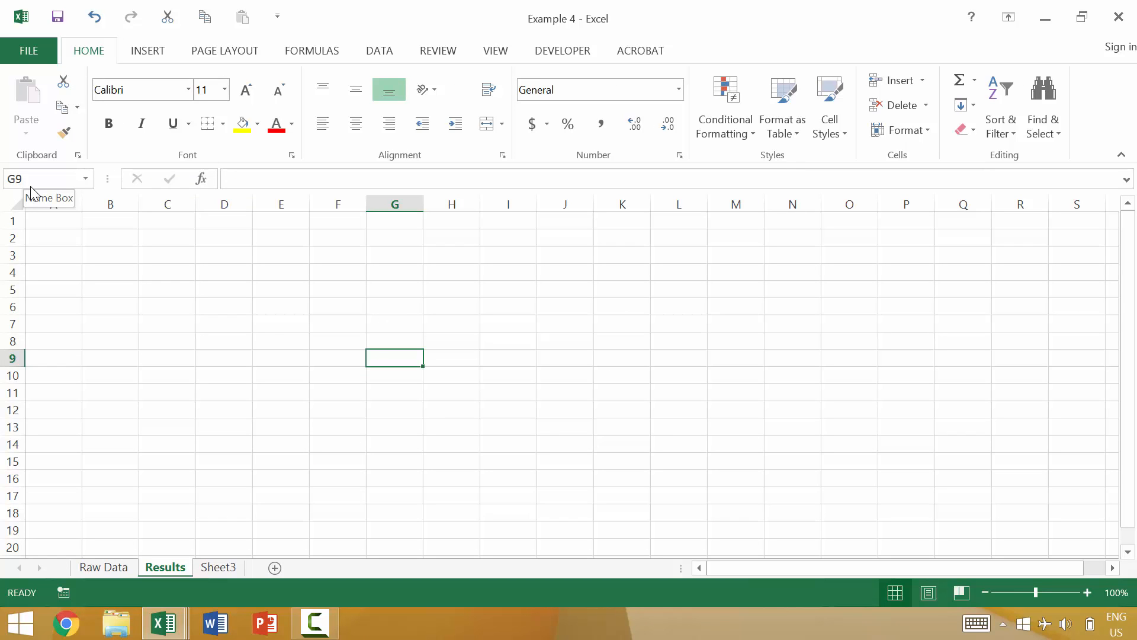
# - Save a copy of the workbook in the same folder under the name Example 4b
pyautogui.press('F12')
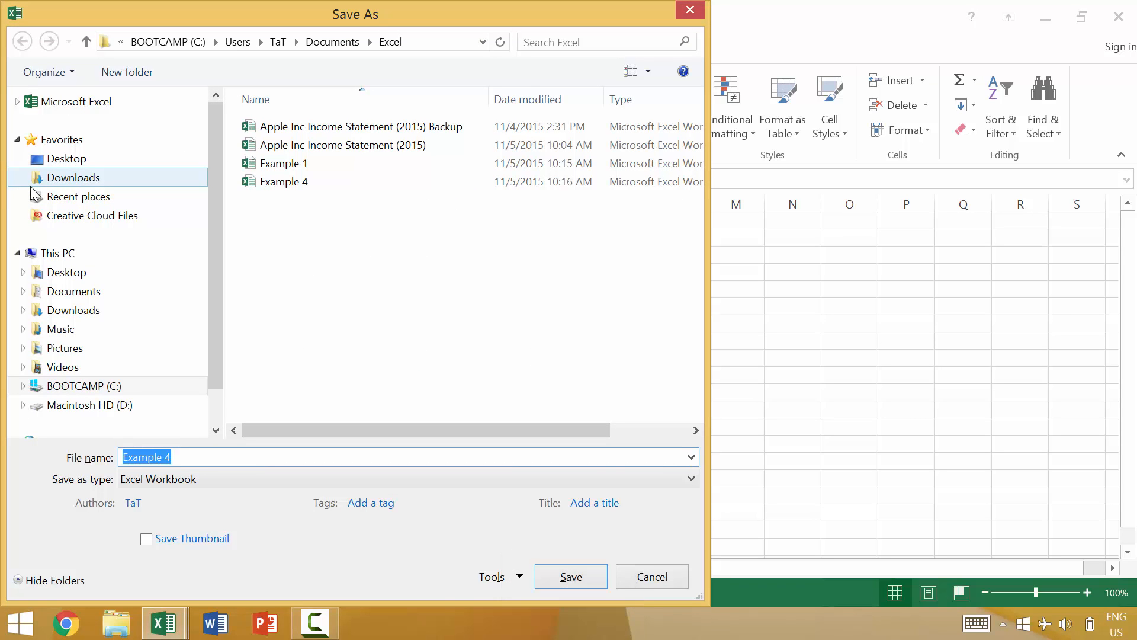
pyautogui.press('Right')
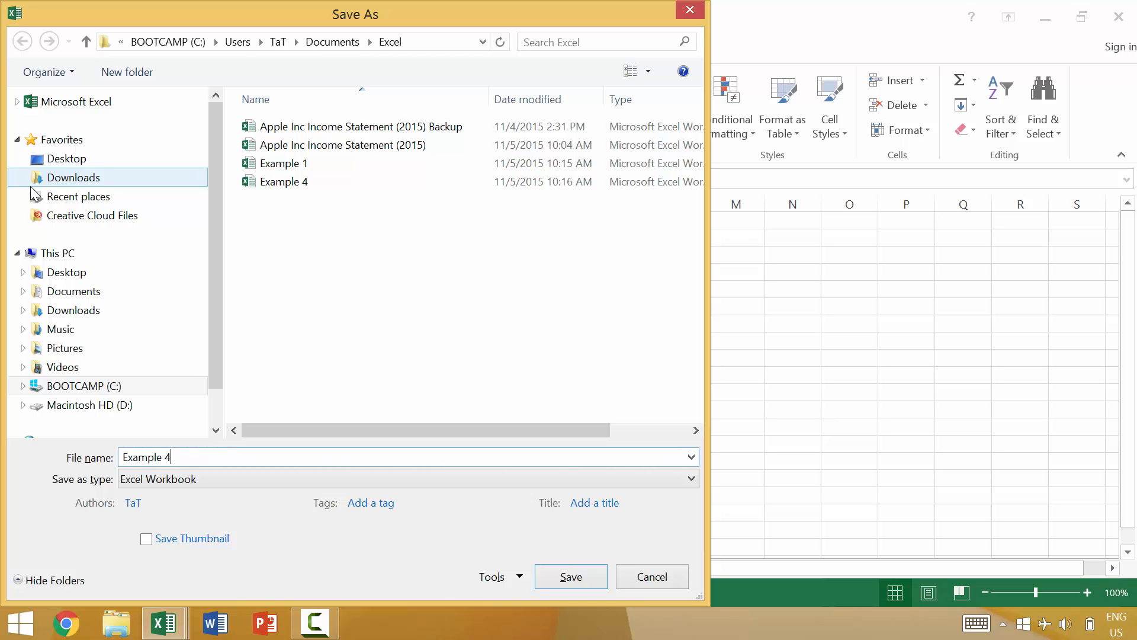
pyautogui.write('b')
pyautogui.click(597, 578)
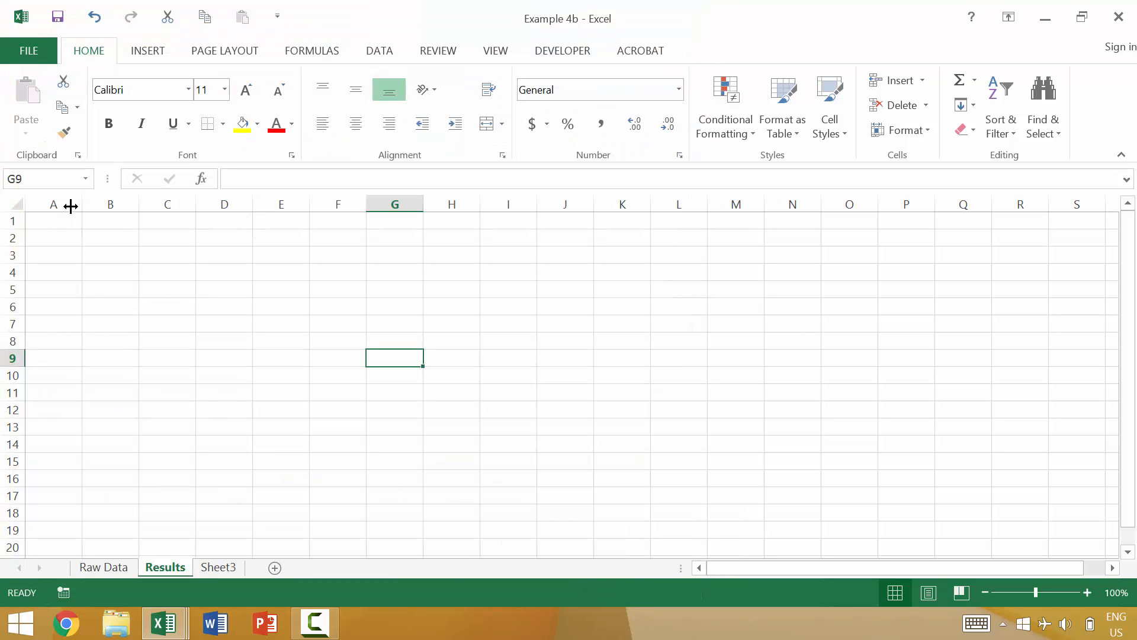
# - Enter the heading Date in cell A1 of the Results sheet and save the workbook
pyautogui.click(51, 222)
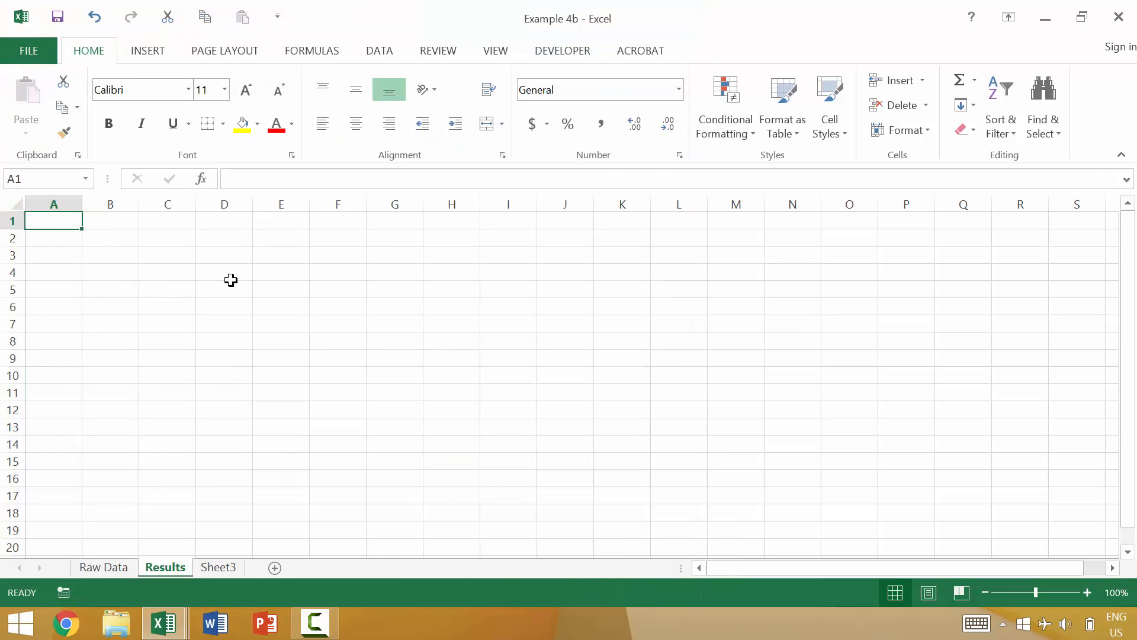
pyautogui.write('Data')
pyautogui.press('Return')
pyautogui.press('Up')
pyautogui.write('Date')
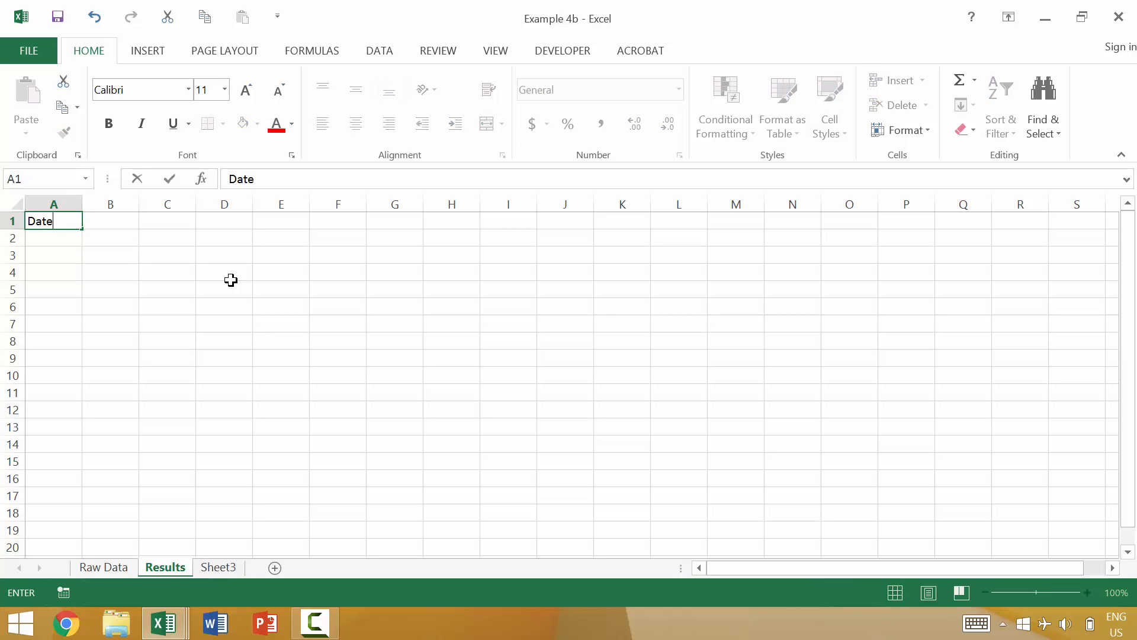
pyautogui.press('Return')
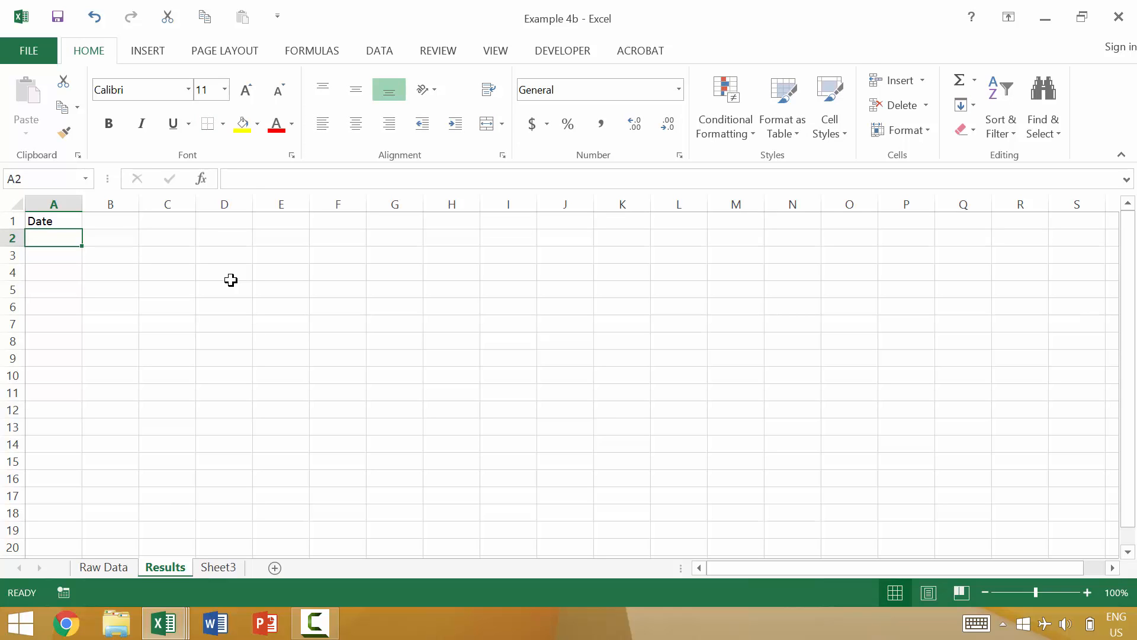
pyautogui.hotkey('ctrl', 's')
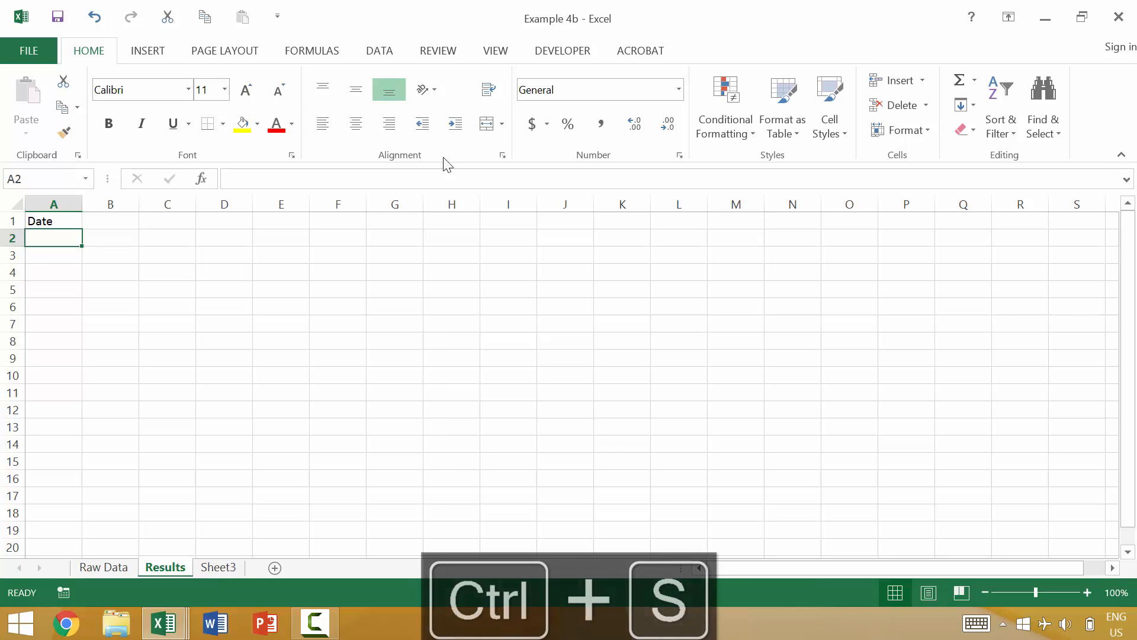
# - Reopen the original Example 4 workbook from the recent workbooks
pyautogui.hotkey('ctrl', 'o')
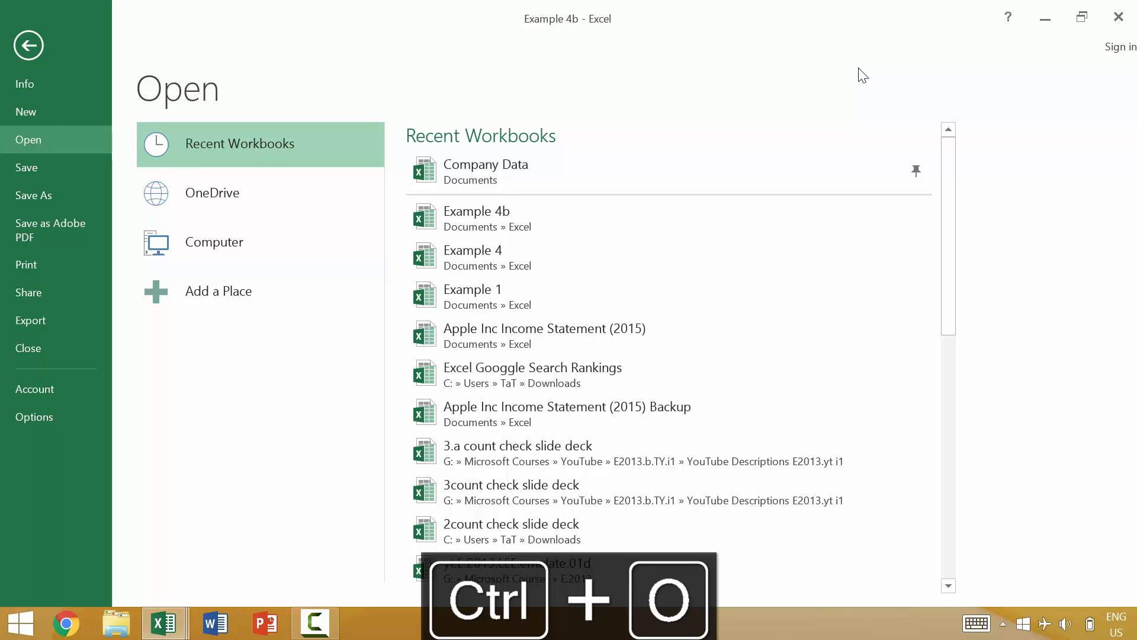
pyautogui.click(512, 257)
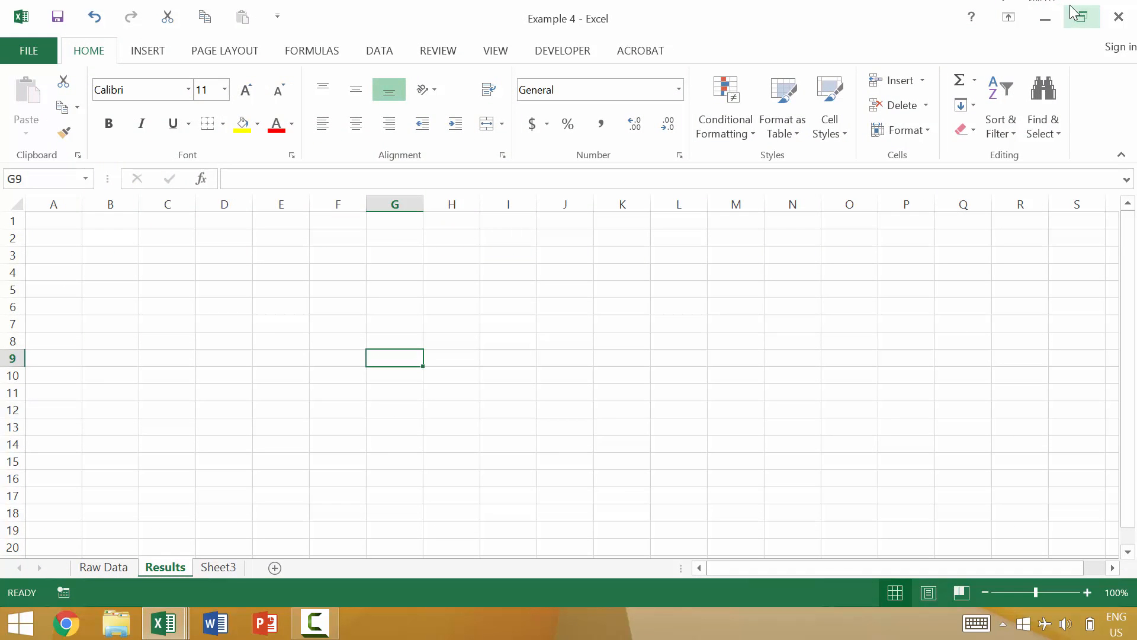
# - Arrange the two workbook windows side by side, with Example 4b on the left half of the screen and Example 4 on the right half
pyautogui.press('super+Right')
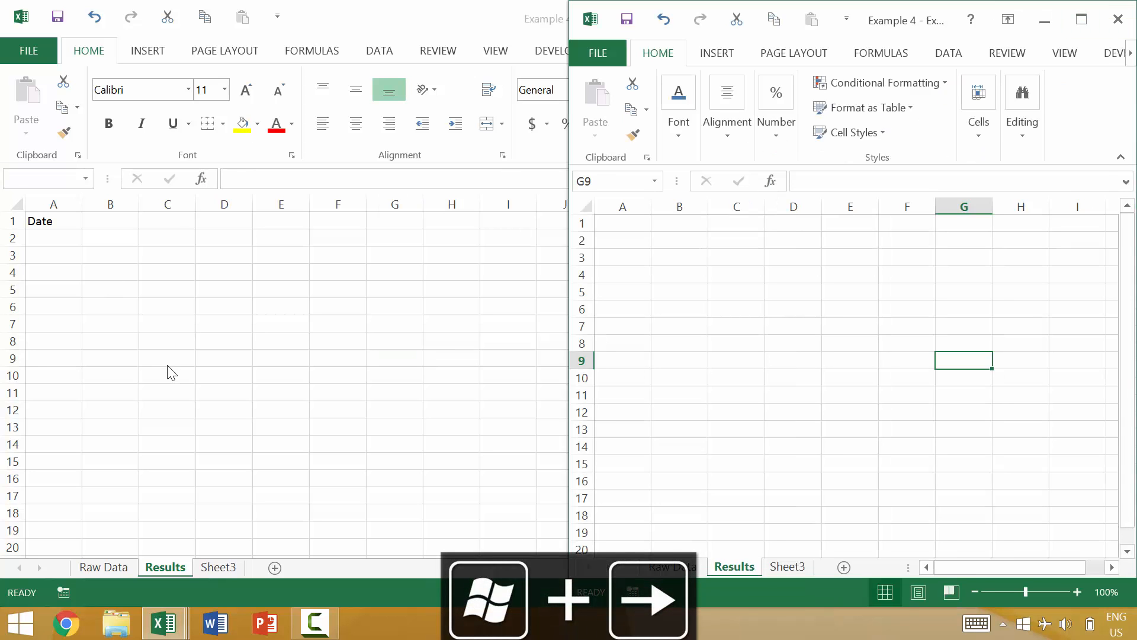
pyautogui.click(168, 373)
pyautogui.press('super+Left')
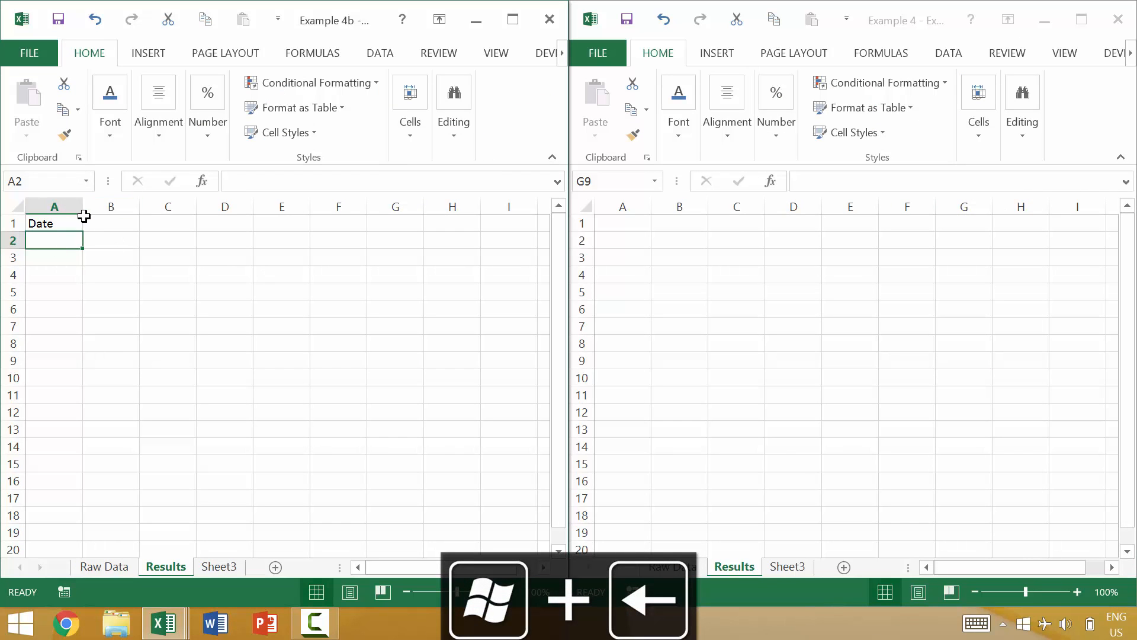
pyautogui.click(806, 356)
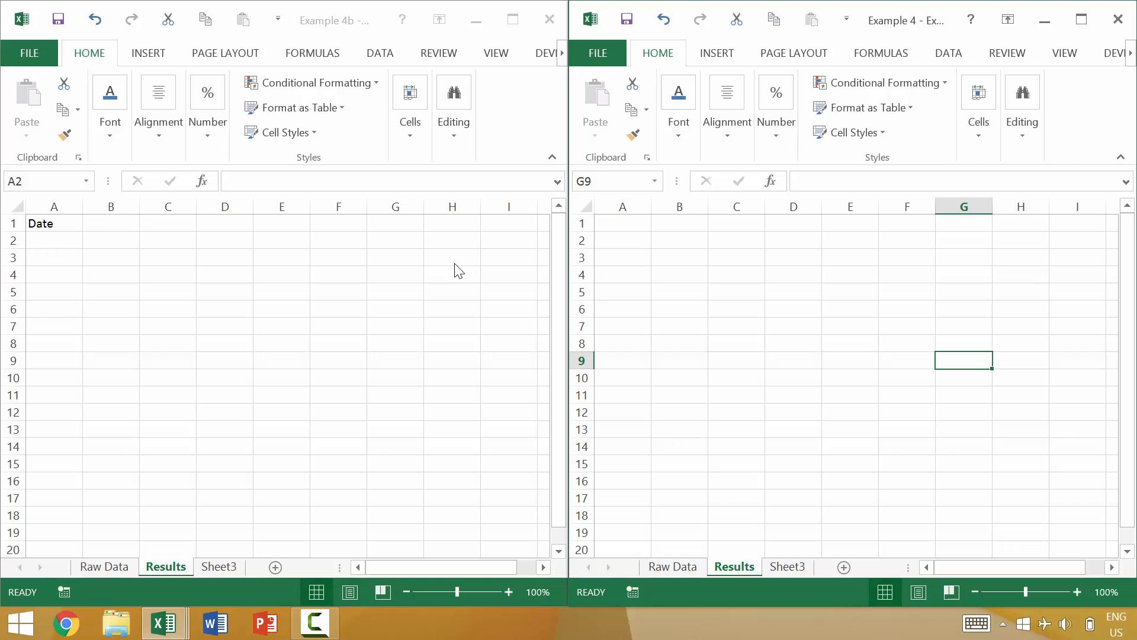
pyautogui.press('F12')
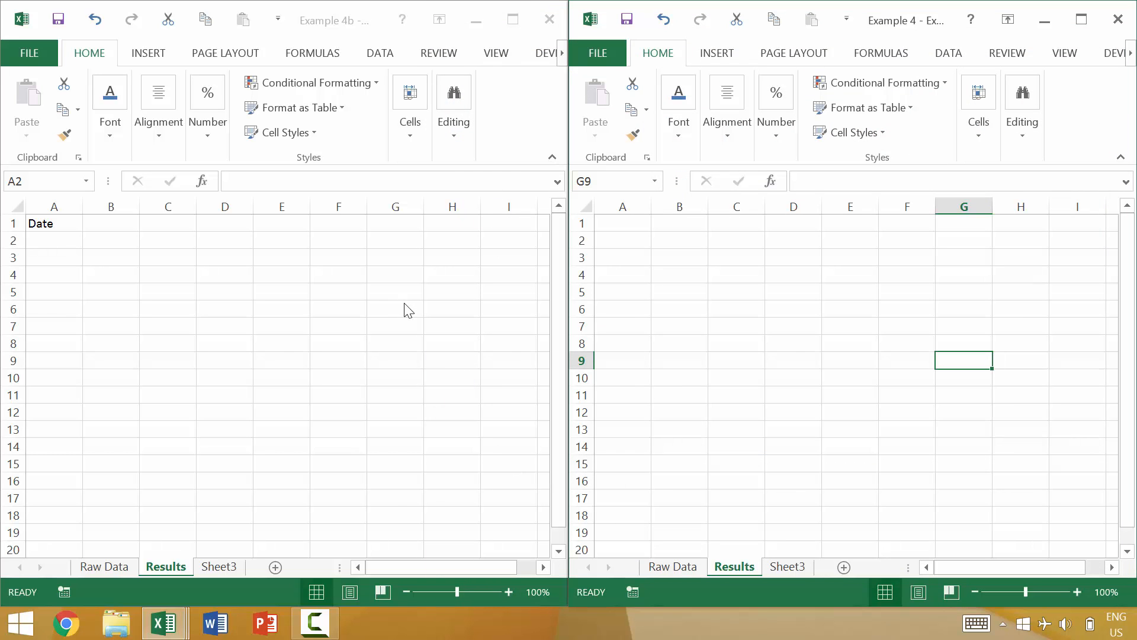
# - Switch back to the Example 4b workbook and maximize its window
pyautogui.hotkey('alt', 'Tab')
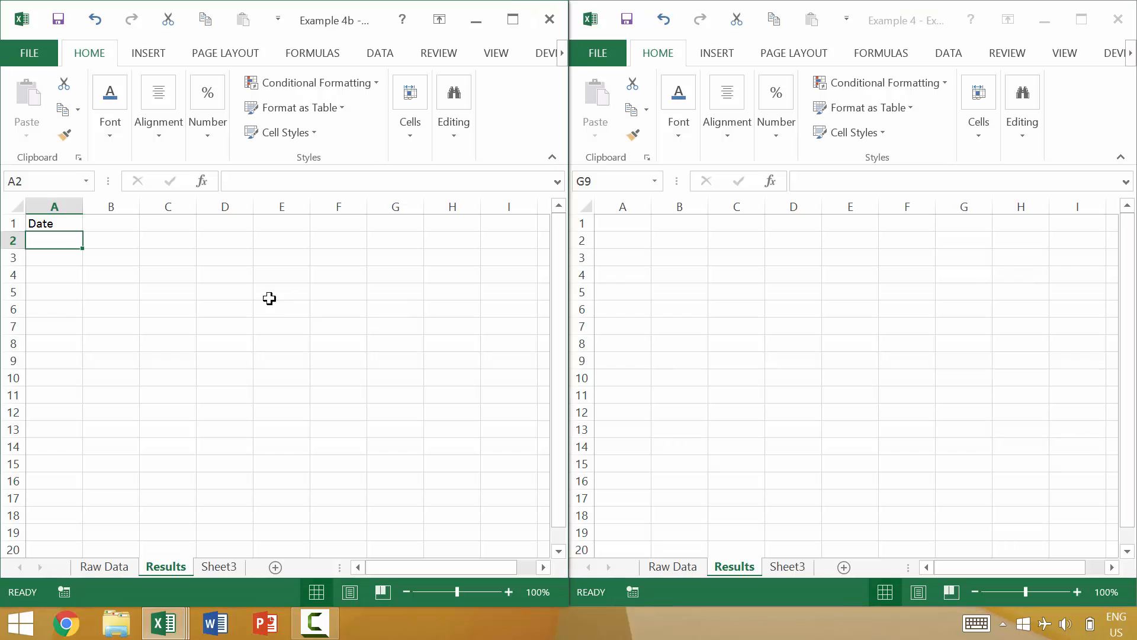
pyautogui.click(48, 51)
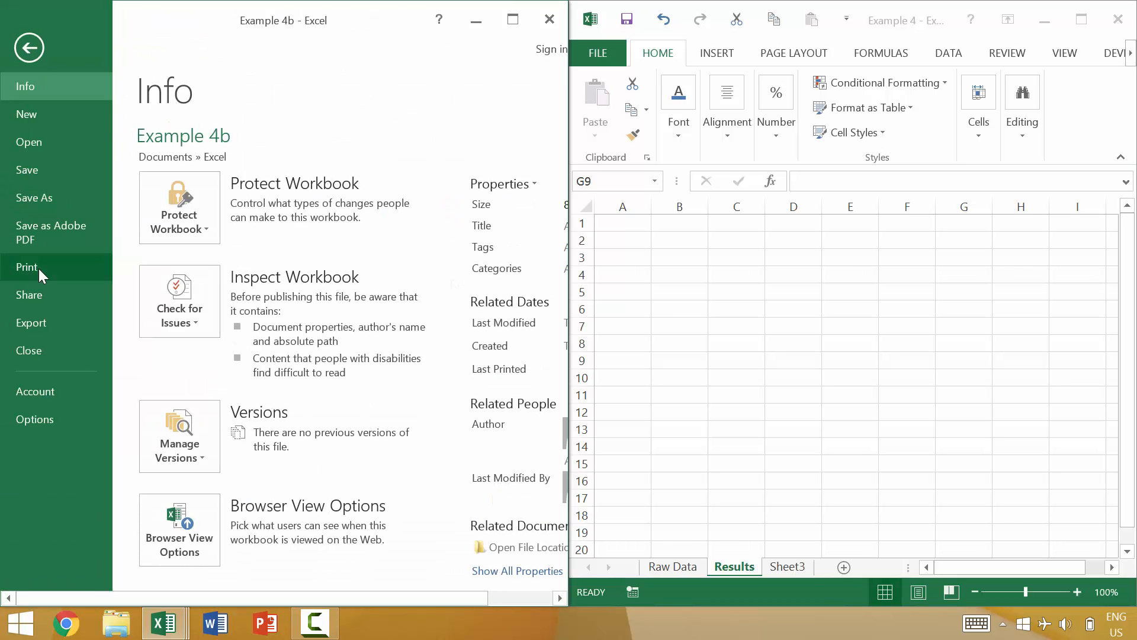
pyautogui.press('Escape')
pyautogui.press('super+Up')
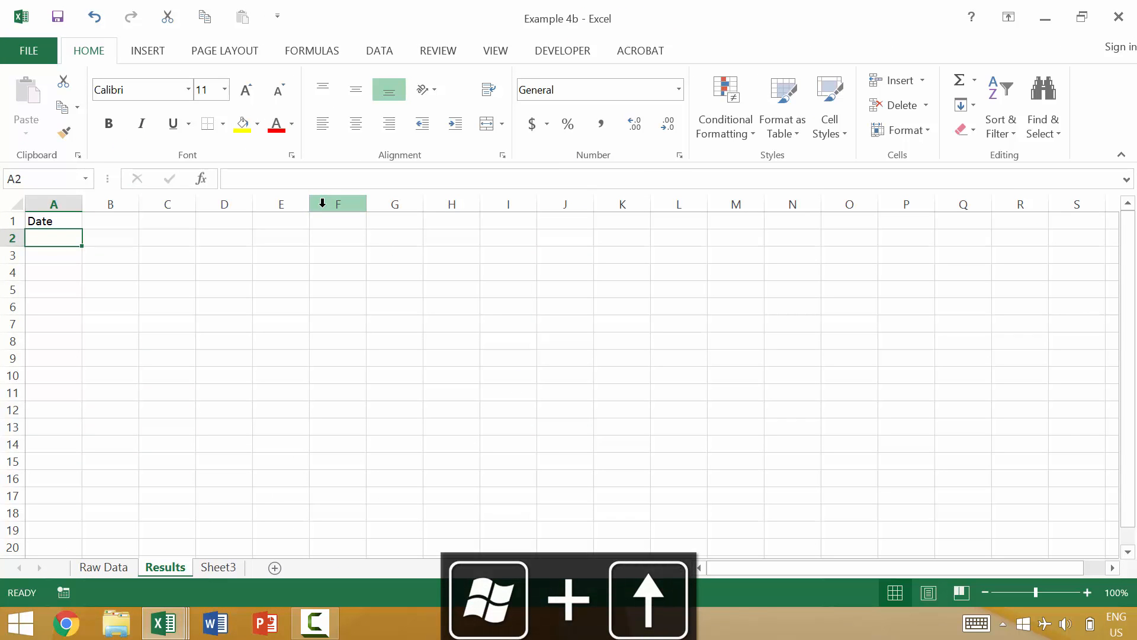
# - Select Adobe PDF as the printer, send the Results sheet of Example 4b to it, and cancel saving the PDF file
pyautogui.hotkey('ctrl', 'p')
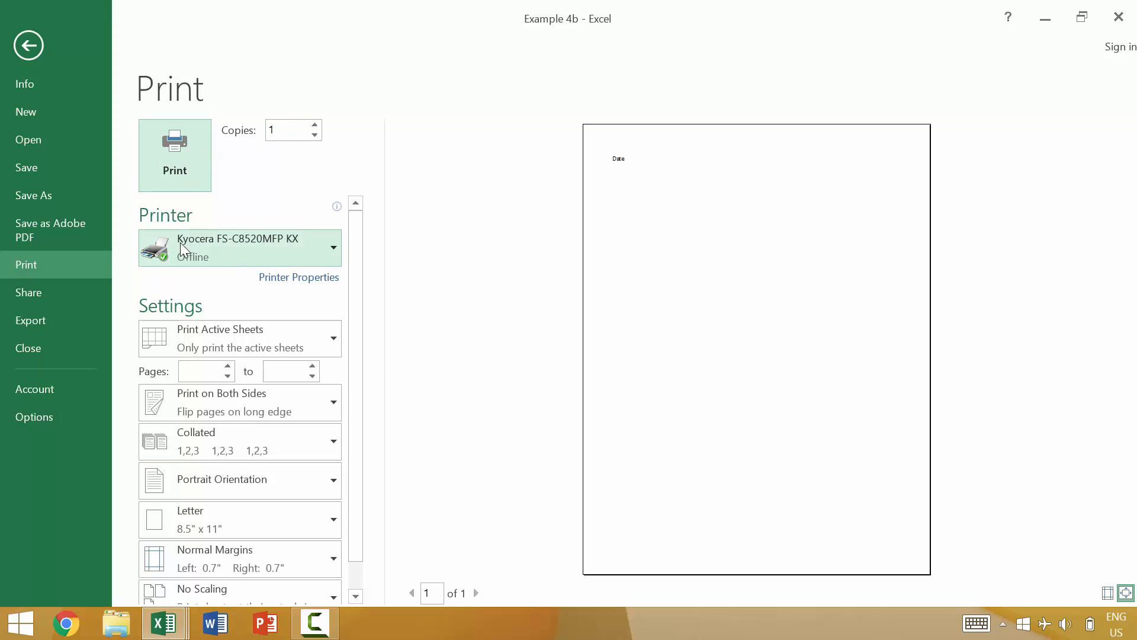
pyautogui.click(211, 239)
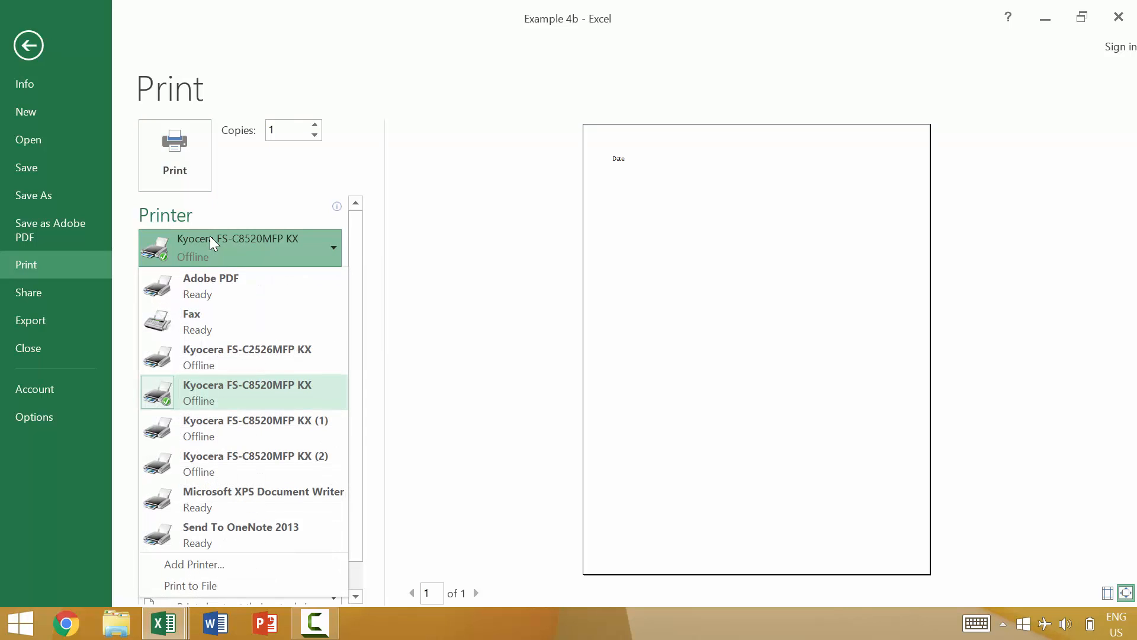
pyautogui.click(211, 285)
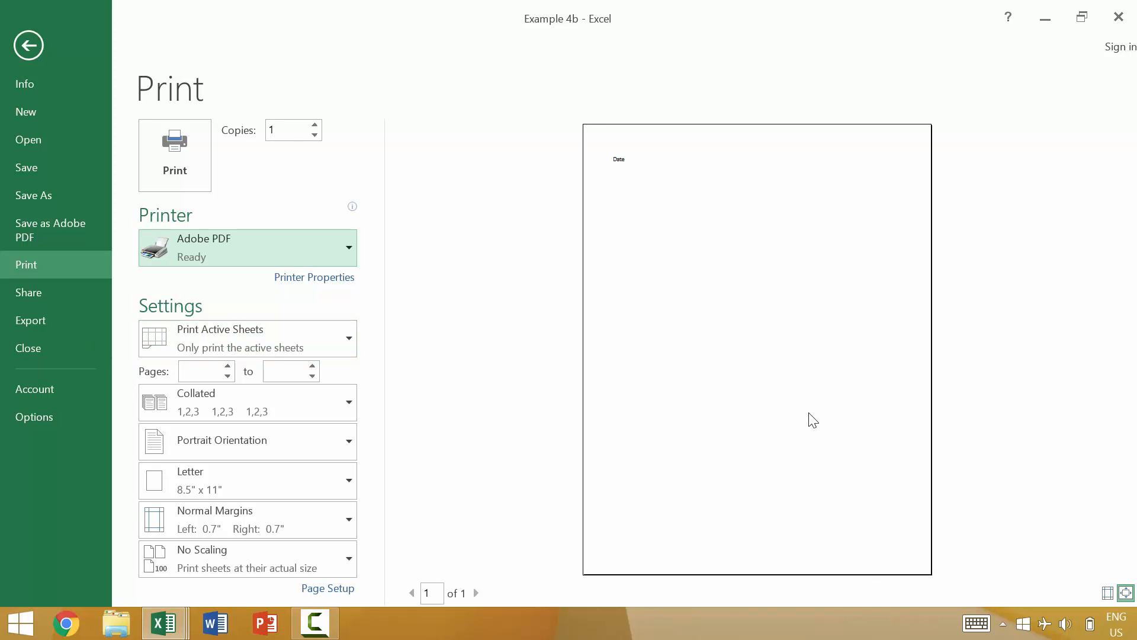
pyautogui.moveTo(258, 239)
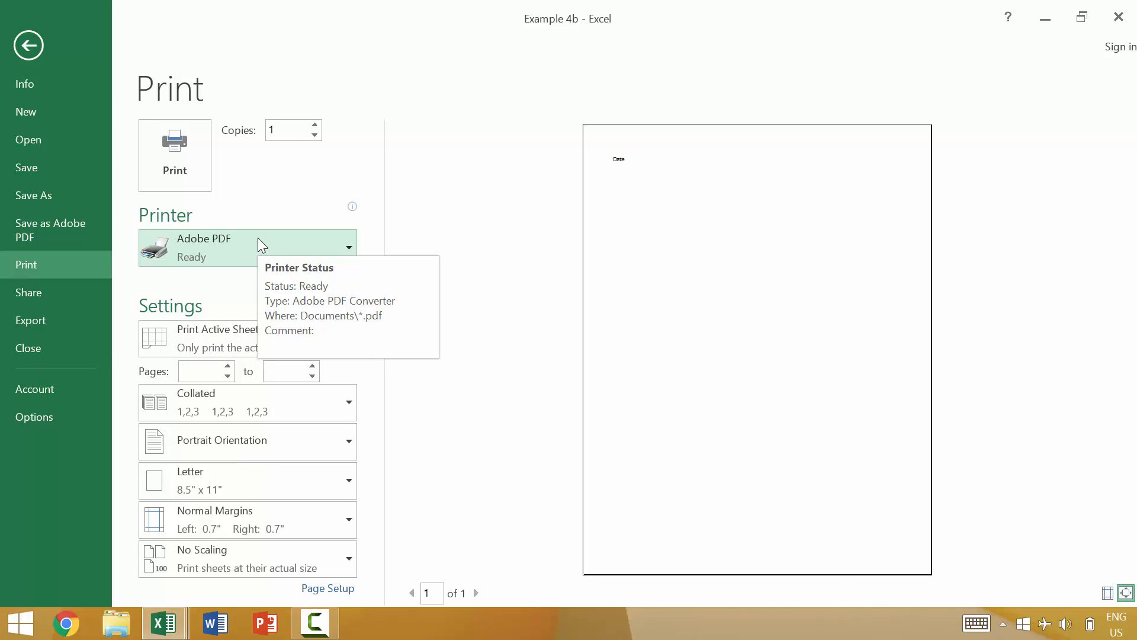
pyautogui.click(184, 171)
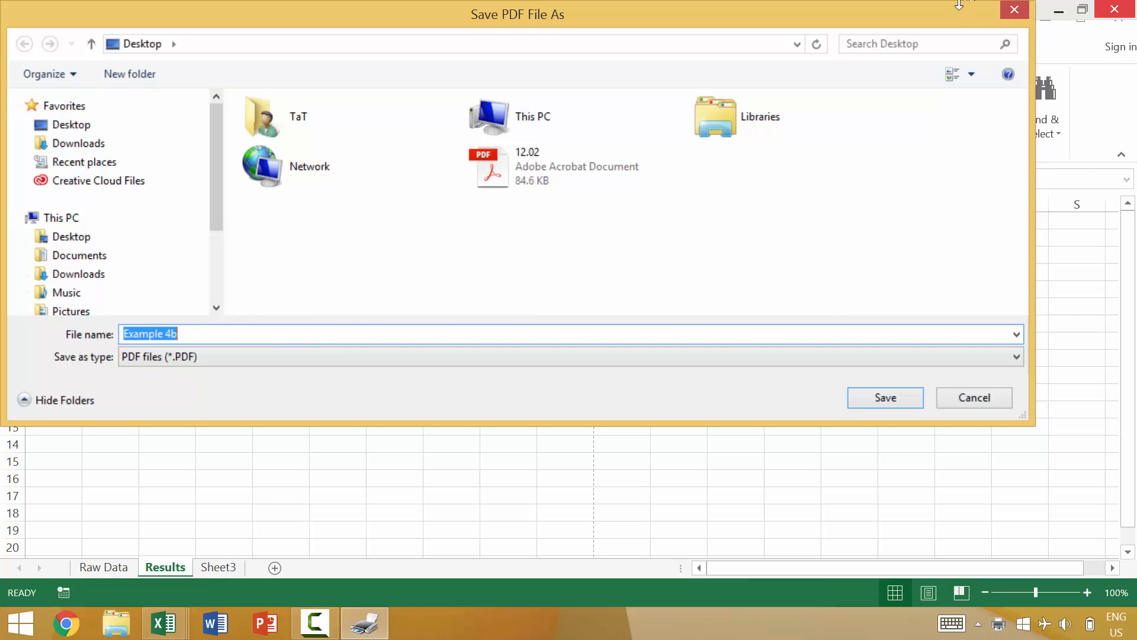
pyautogui.click(1025, 10)
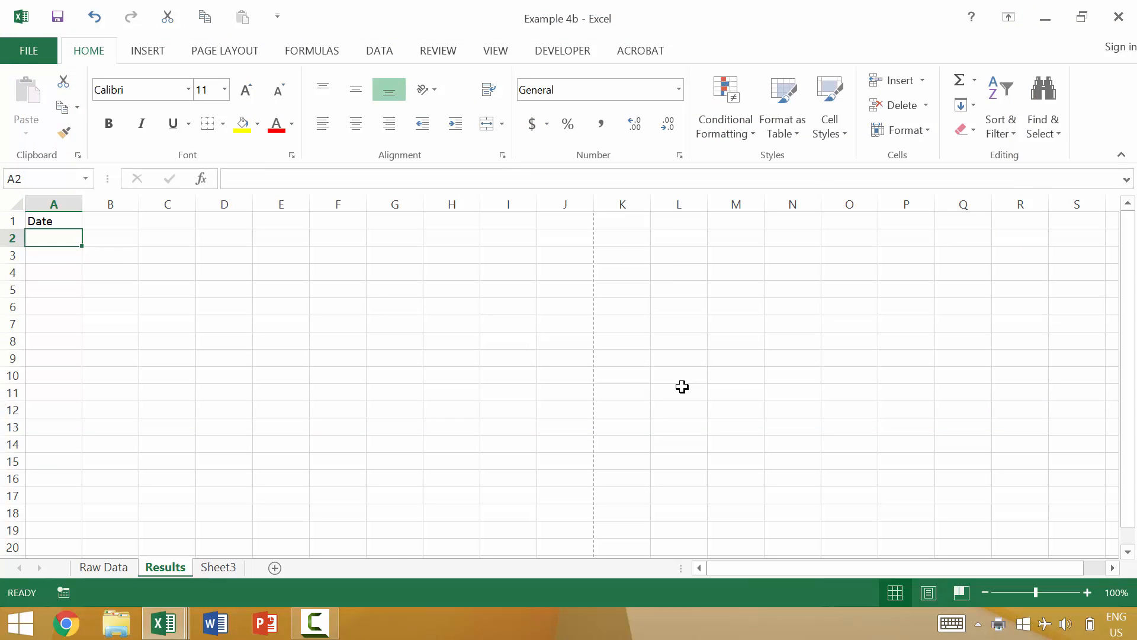
# - Open and close the print preview of the Results sheet several times to examine the page layout and print settings
pyautogui.click(680, 388)
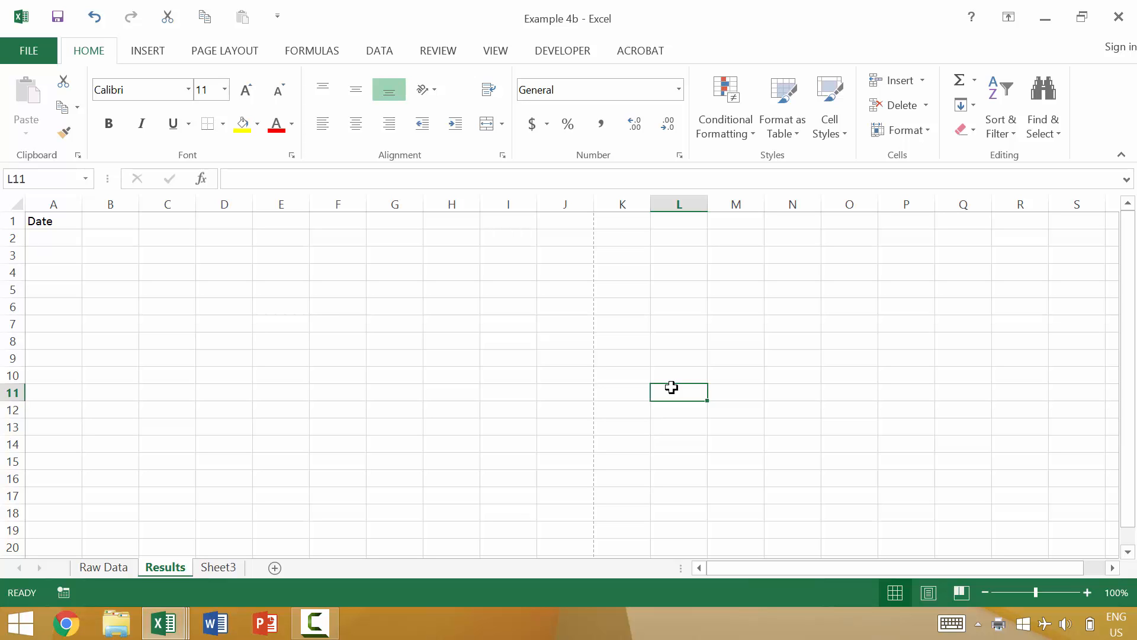
pyautogui.hotkey('ctrl', 'p')
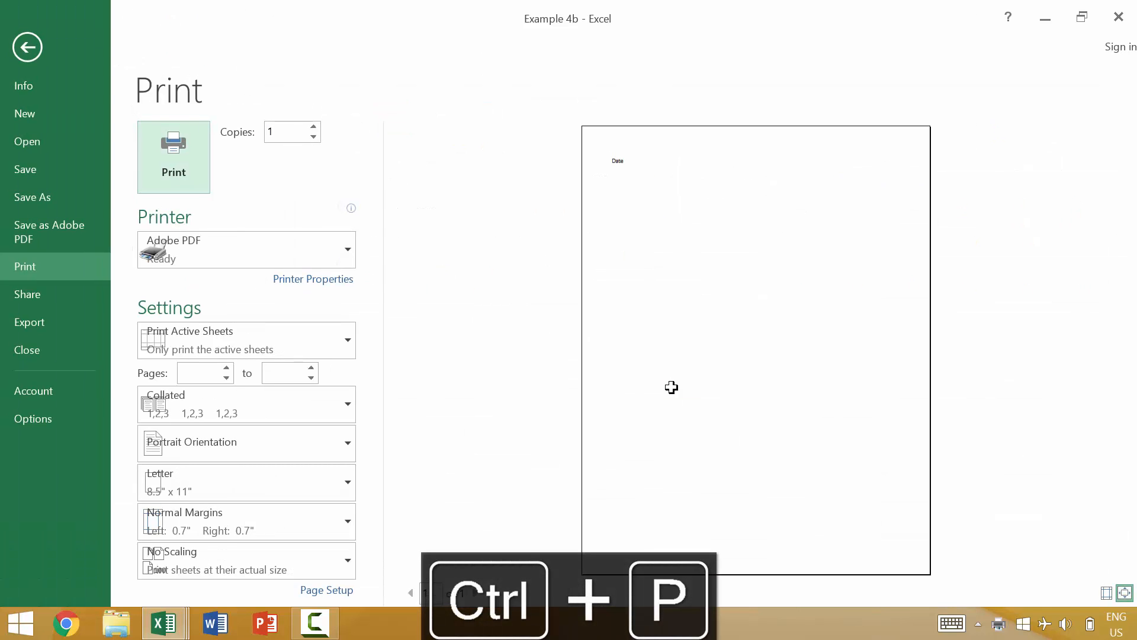
pyautogui.press('Escape')
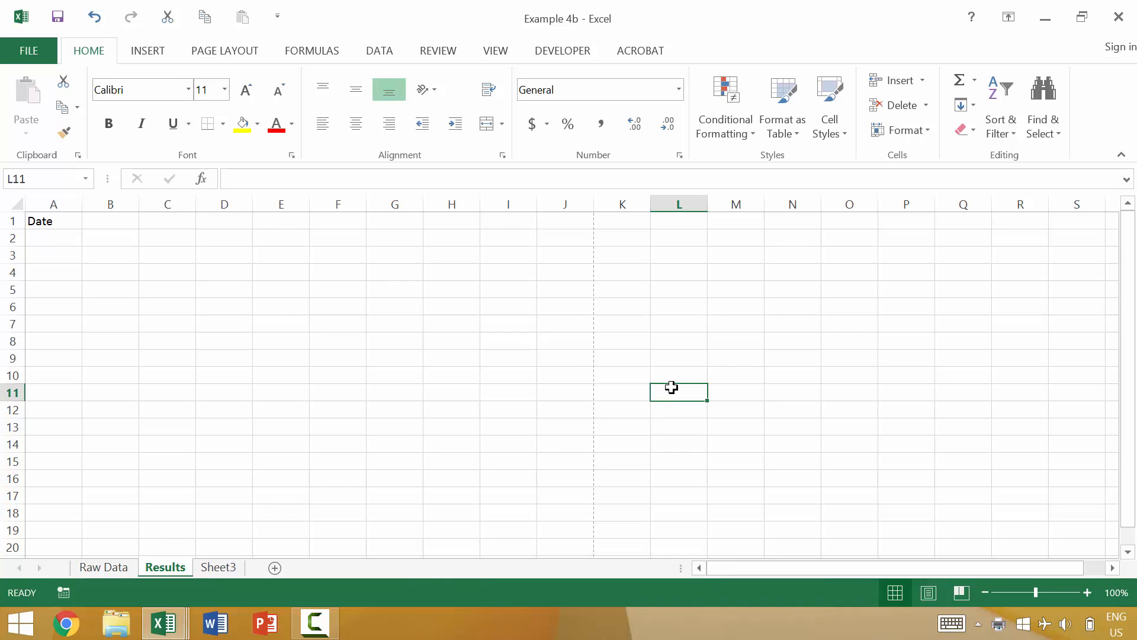
pyautogui.hotkey('ctrl', 'F2')
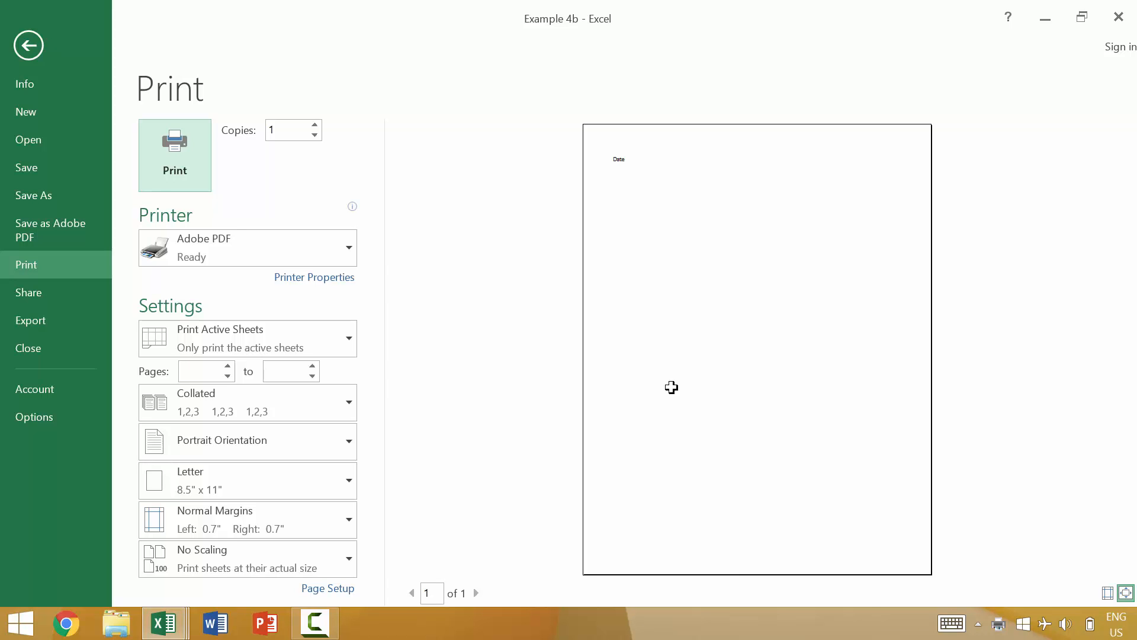
pyautogui.press('Escape')
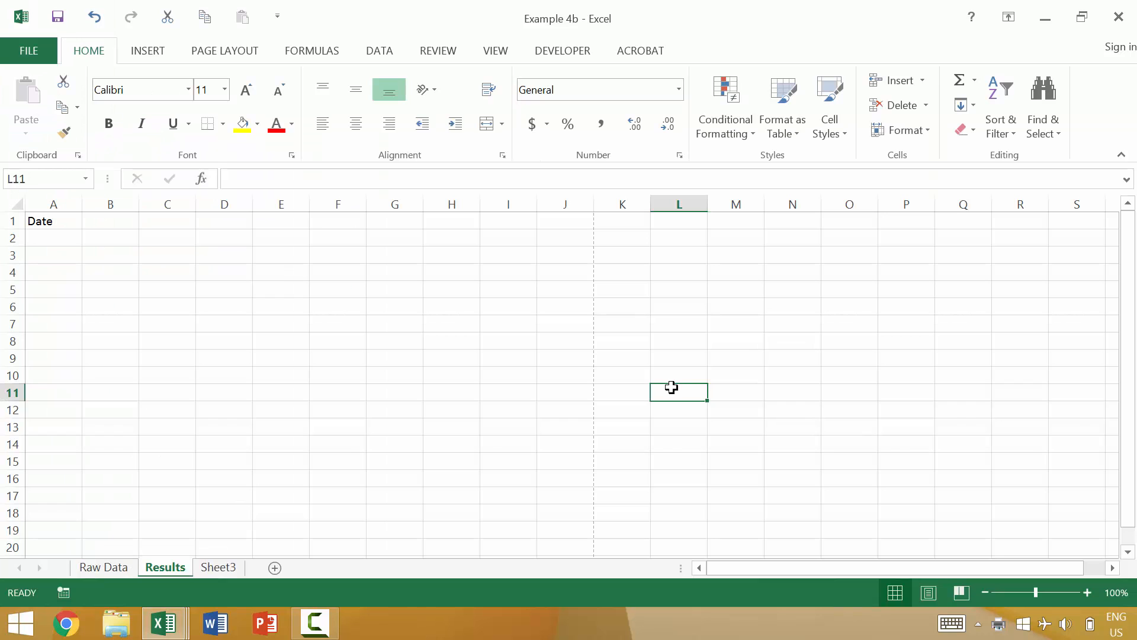
pyautogui.hotkey('ctrl', 'p')
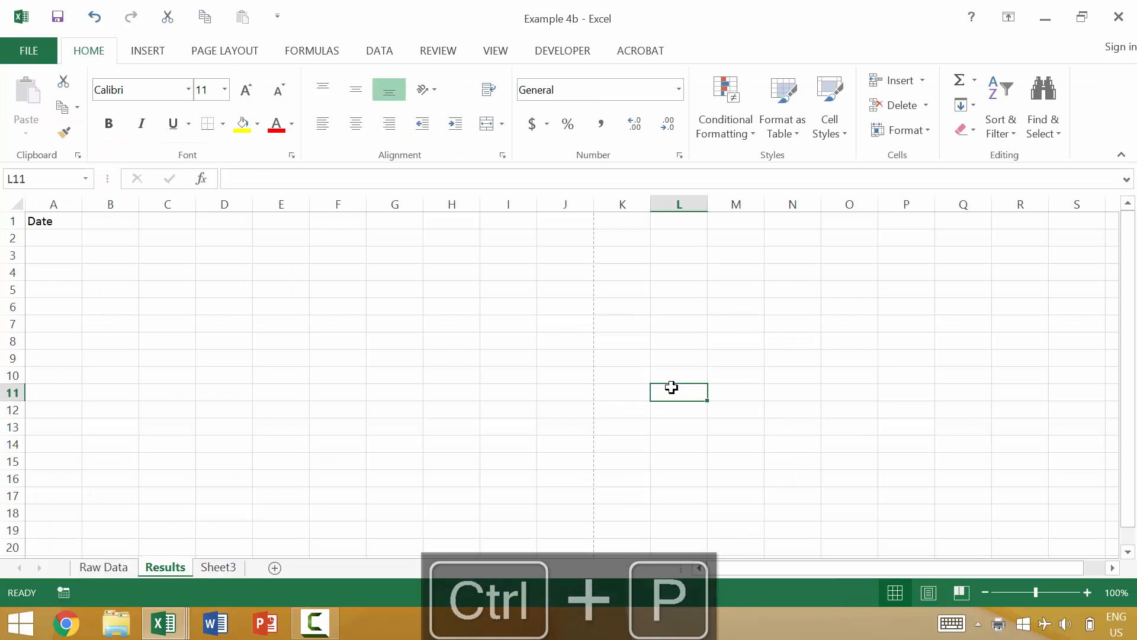
pyautogui.hotkey('ctrl', 'F2')
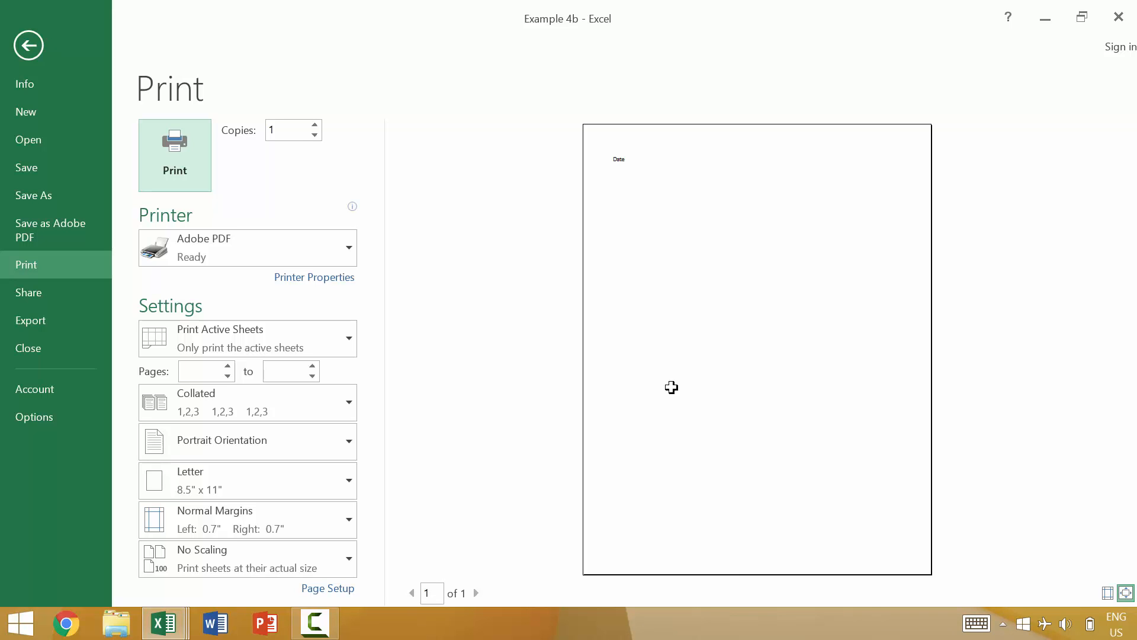
pyautogui.press('Escape')
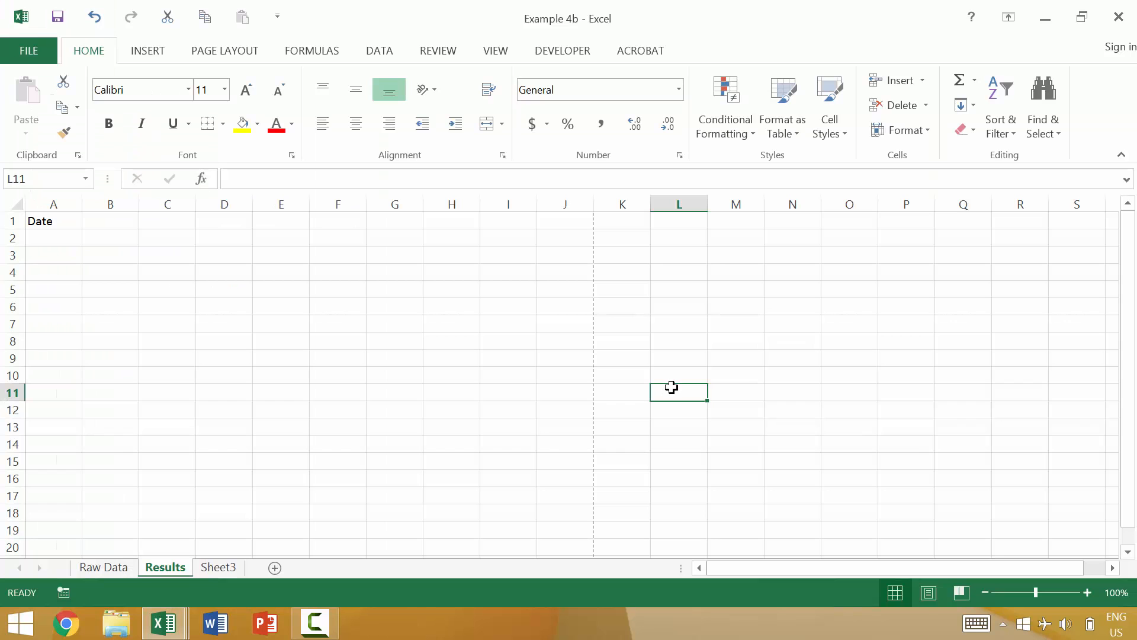
pyautogui.hotkey('ctrl', 'p')
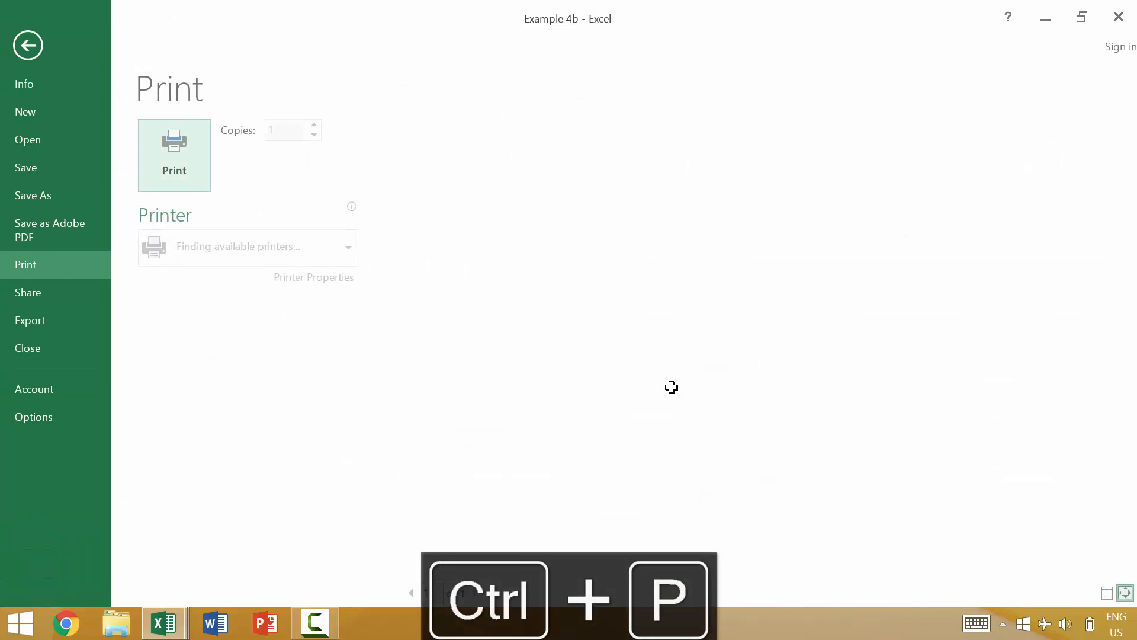
pyautogui.press('Escape')
pyautogui.hotkey('ctrl', 'F2')
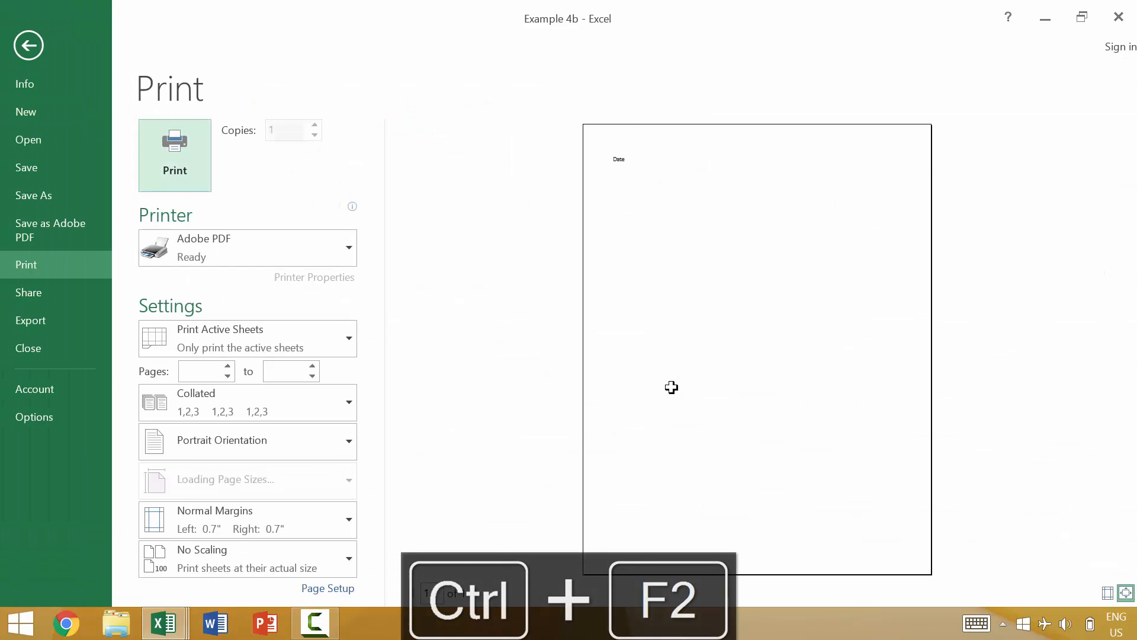
pyautogui.press('Escape')
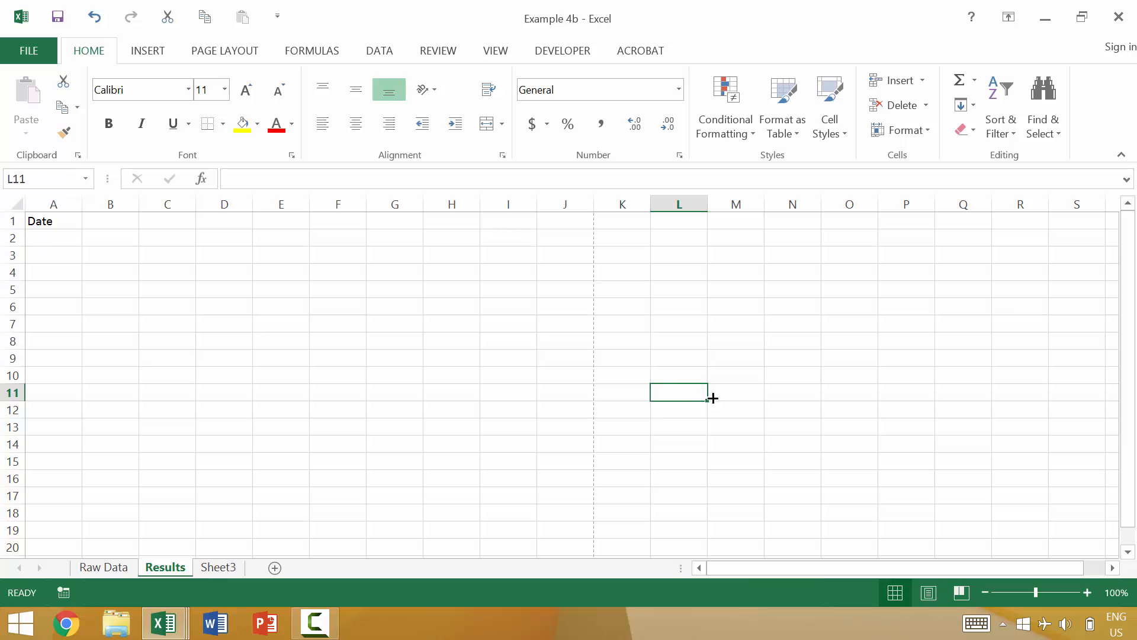
# - Restore the Example 4b window and the Example 1 window to their smaller floating sizes
pyautogui.click(1078, 18)
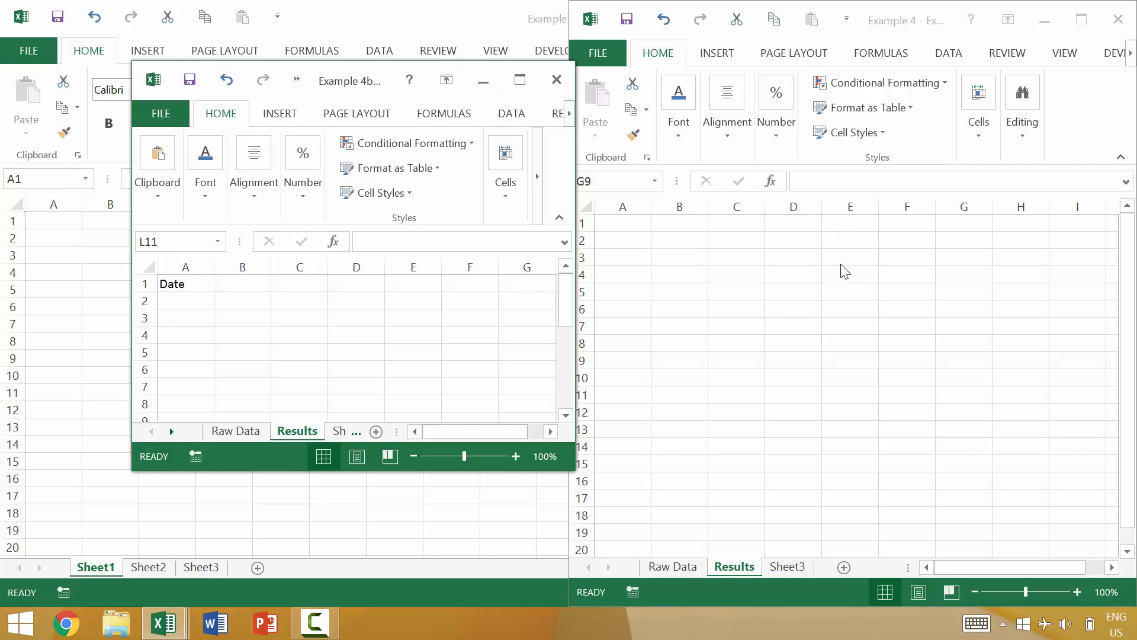
pyautogui.doubleClick(434, 8)
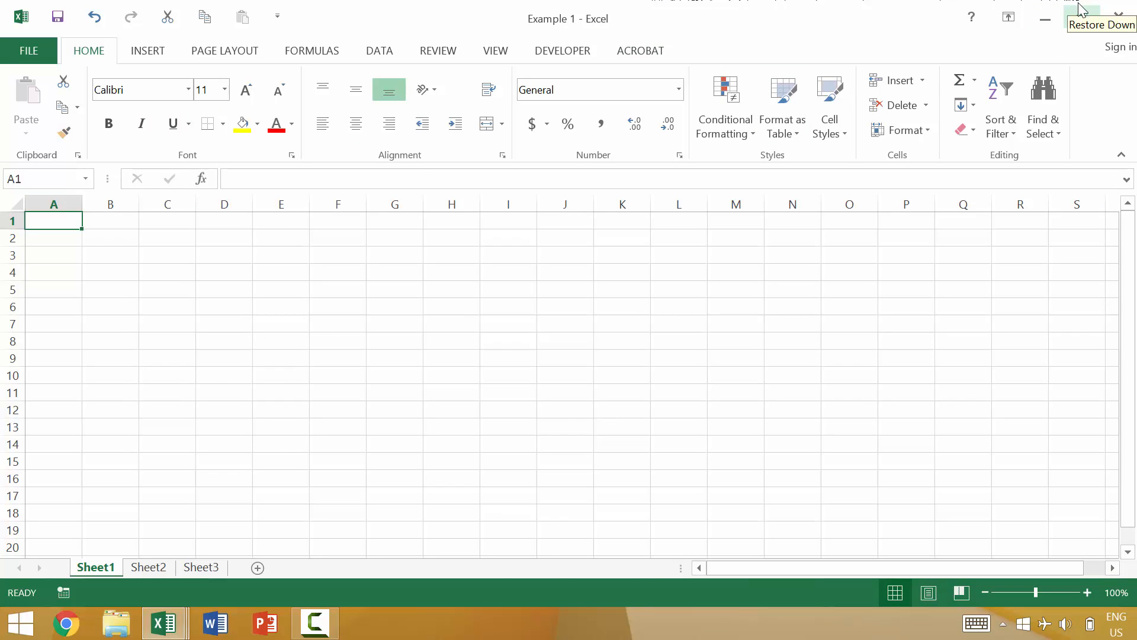
pyautogui.click(1081, 17)
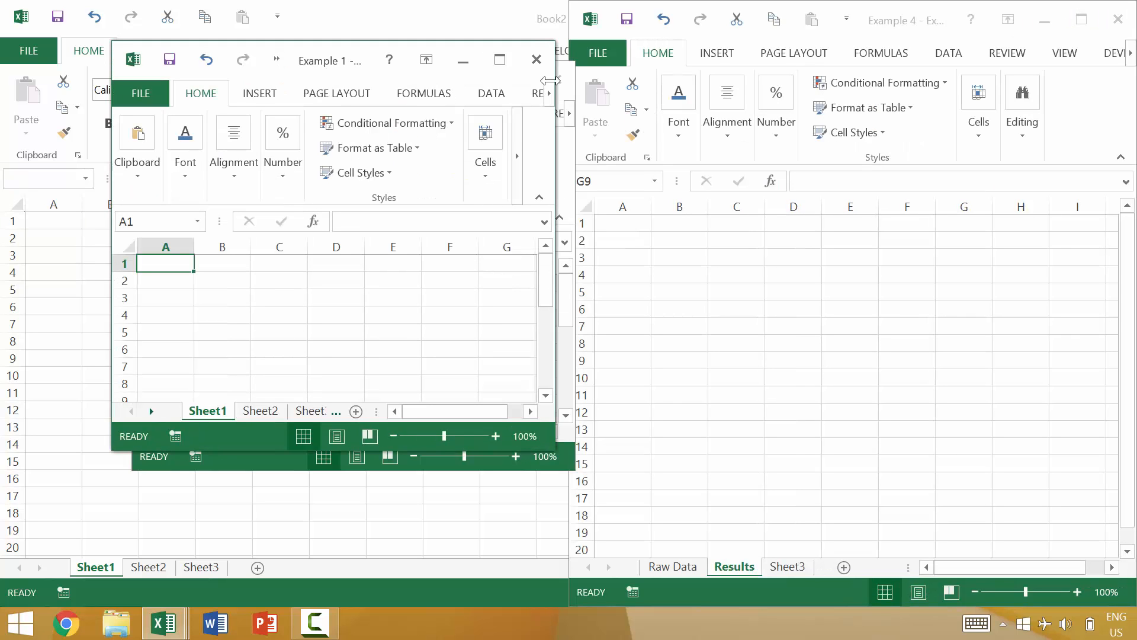
# - Maximize the Example 1 window and restore it to its smaller size several times
pyautogui.click(505, 65)
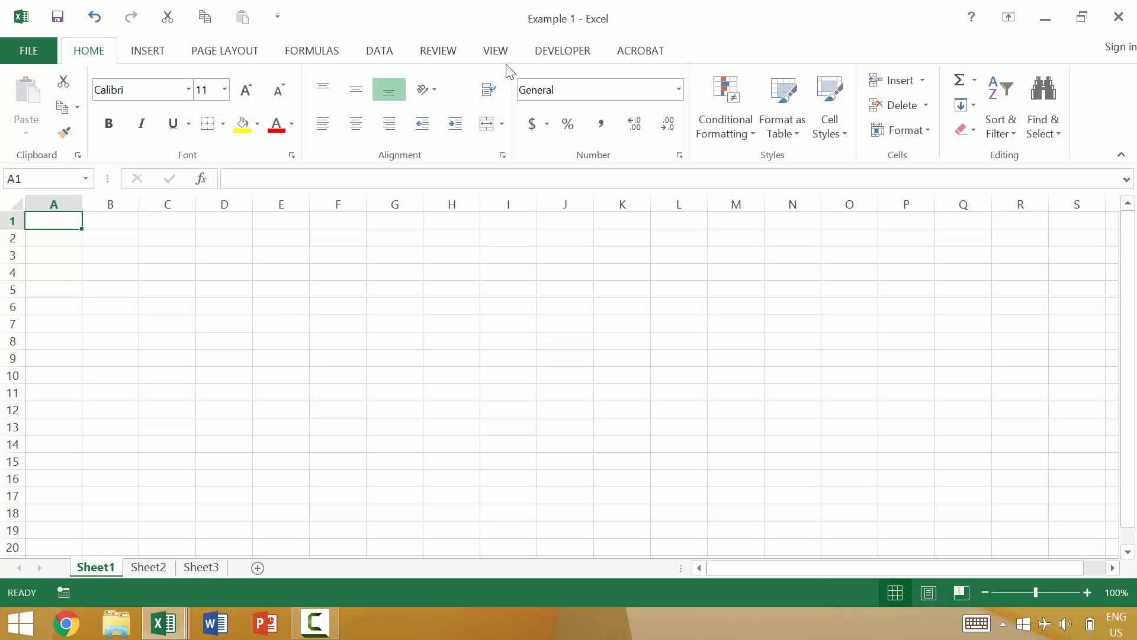
pyautogui.click(695, 272)
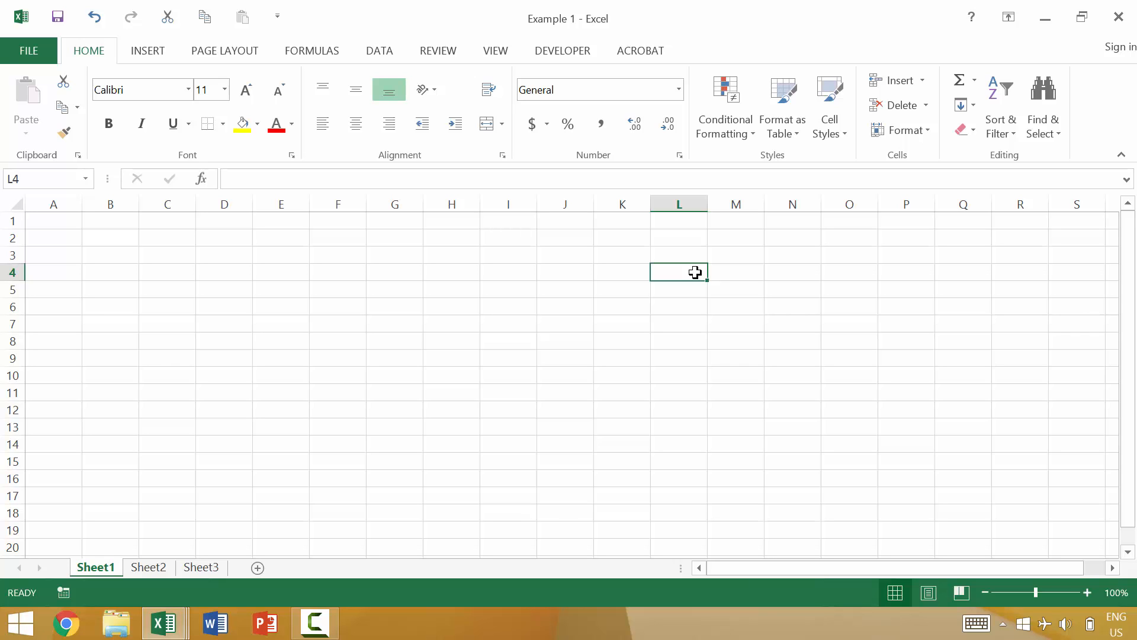
pyautogui.press('super+Down')
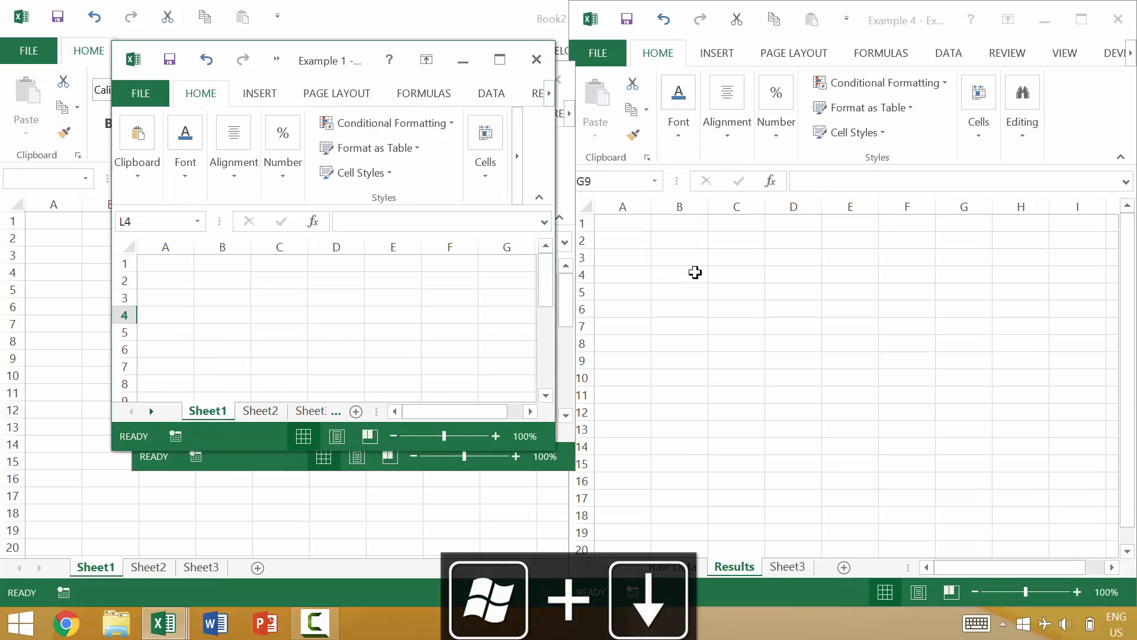
pyautogui.click(500, 59)
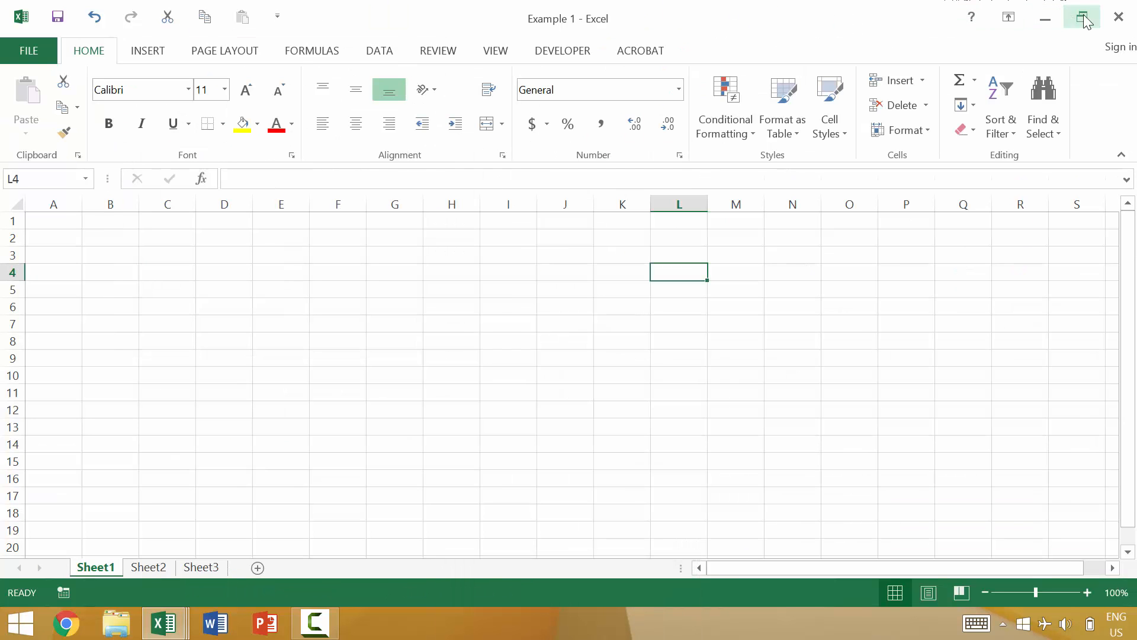
pyautogui.click(1085, 20)
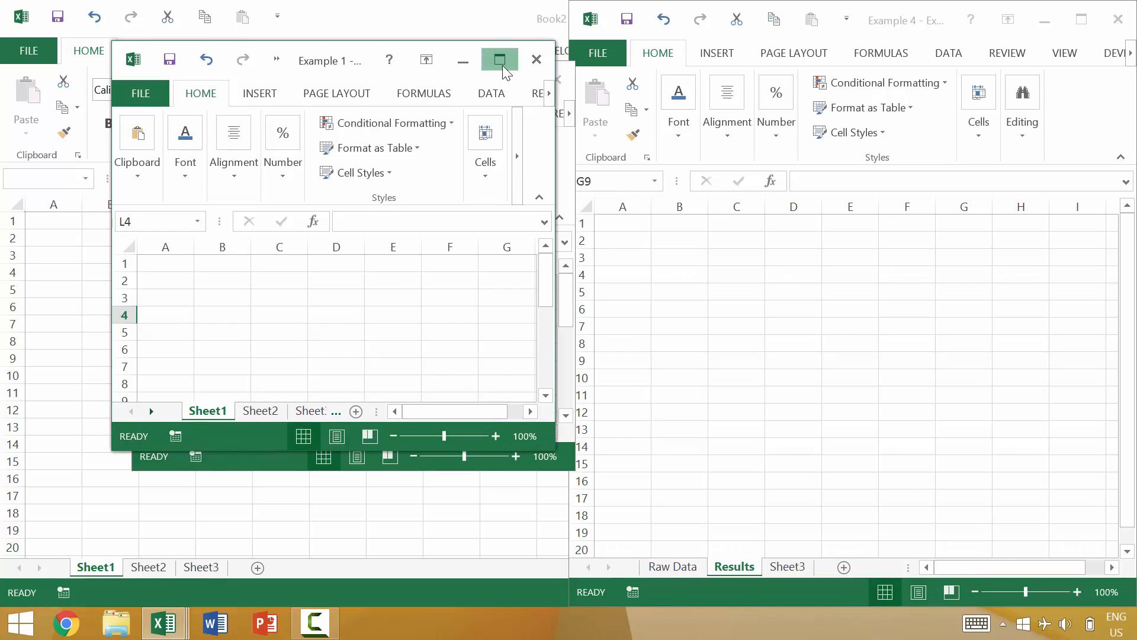
pyautogui.click(501, 59)
pyautogui.press('super+Down')
# - Minimize the Example 1 window and select cell E4 in the Example 4b window
pyautogui.click(334, 312)
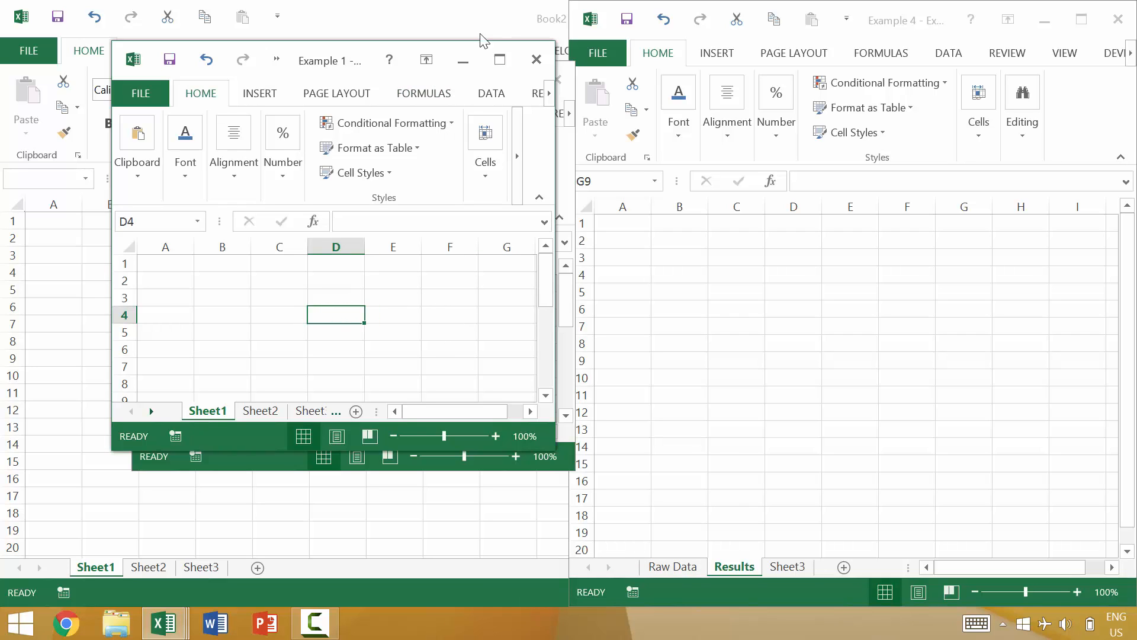
pyautogui.click(461, 60)
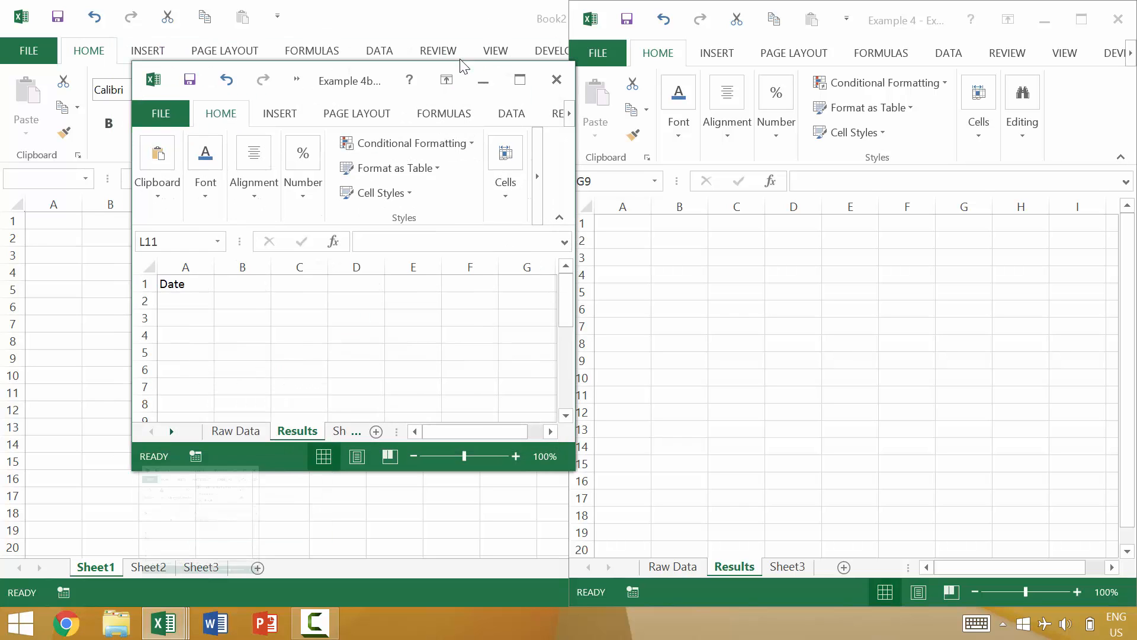
pyautogui.click(439, 342)
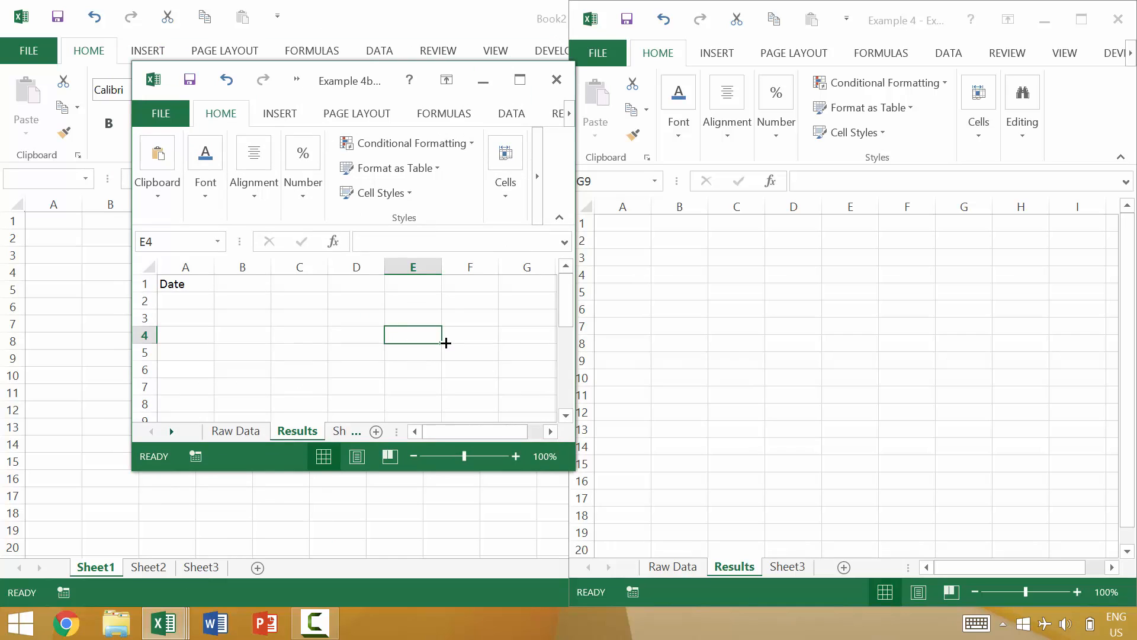
# - Minimize the Example 4b window, and shrink the maximized Book2 window to its floating size before minimizing it too
pyautogui.press('super+Down')
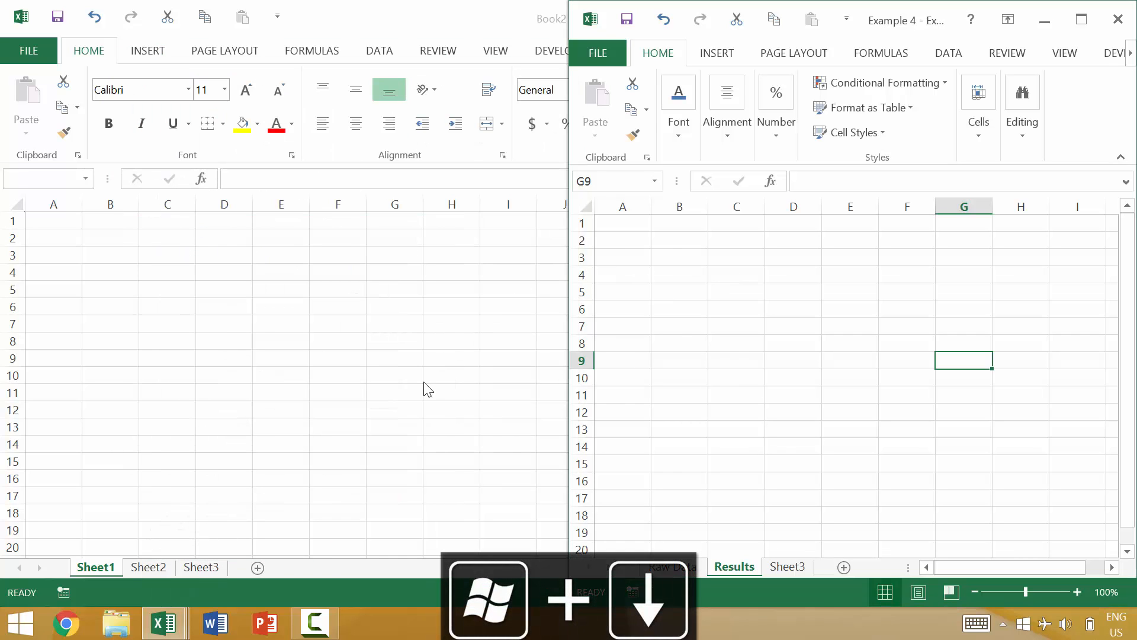
pyautogui.press('super+Down')
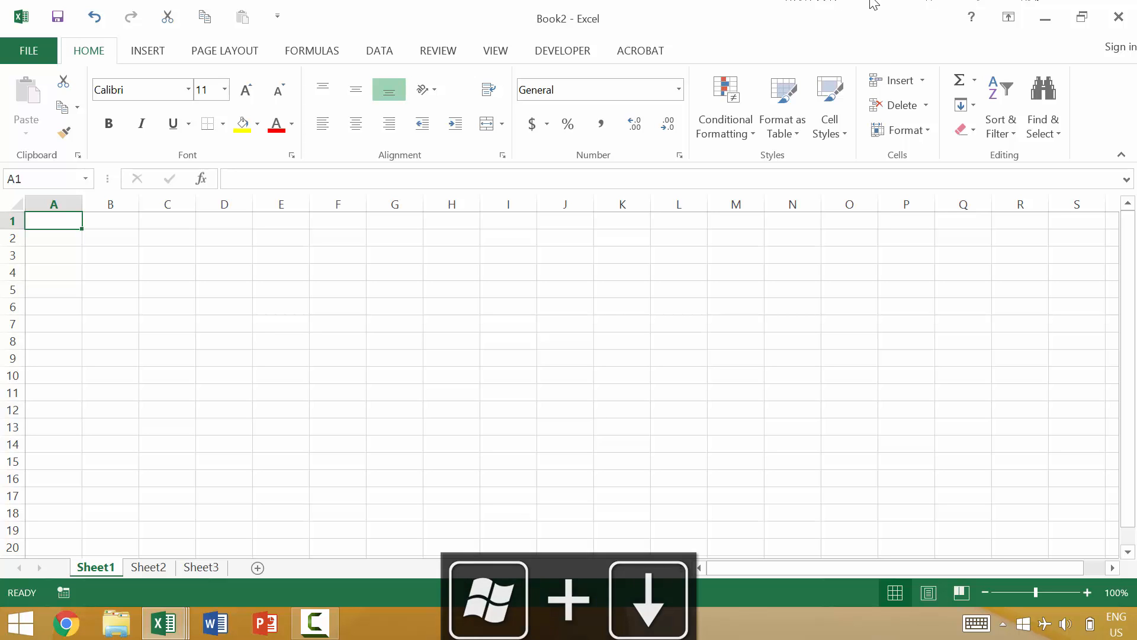
pyautogui.press('super+Down')
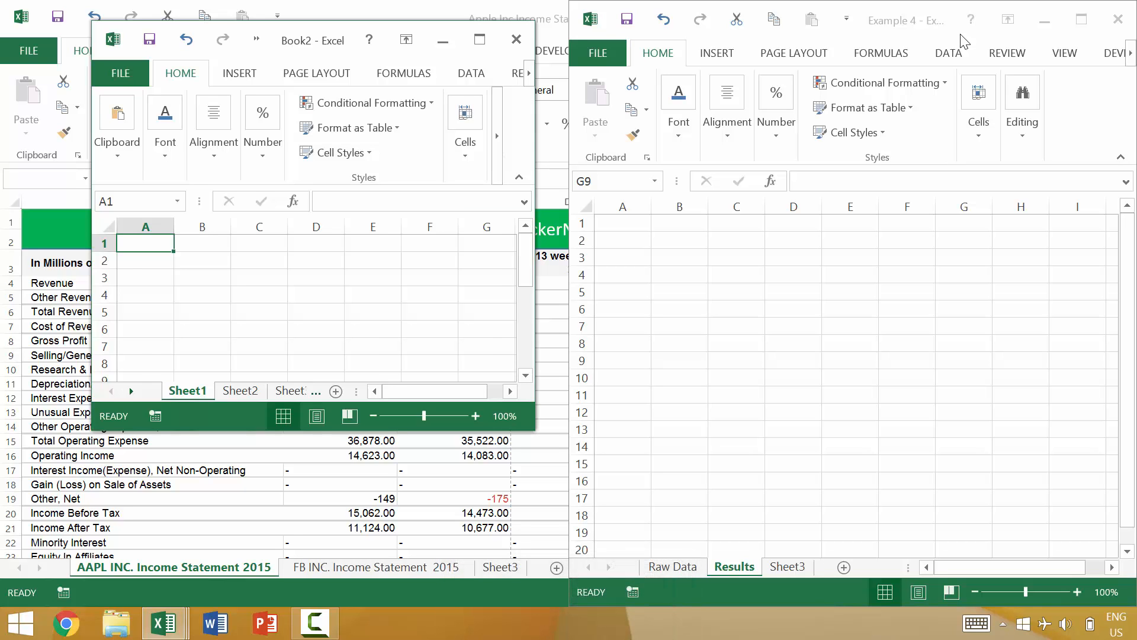
pyautogui.press('super+Down')
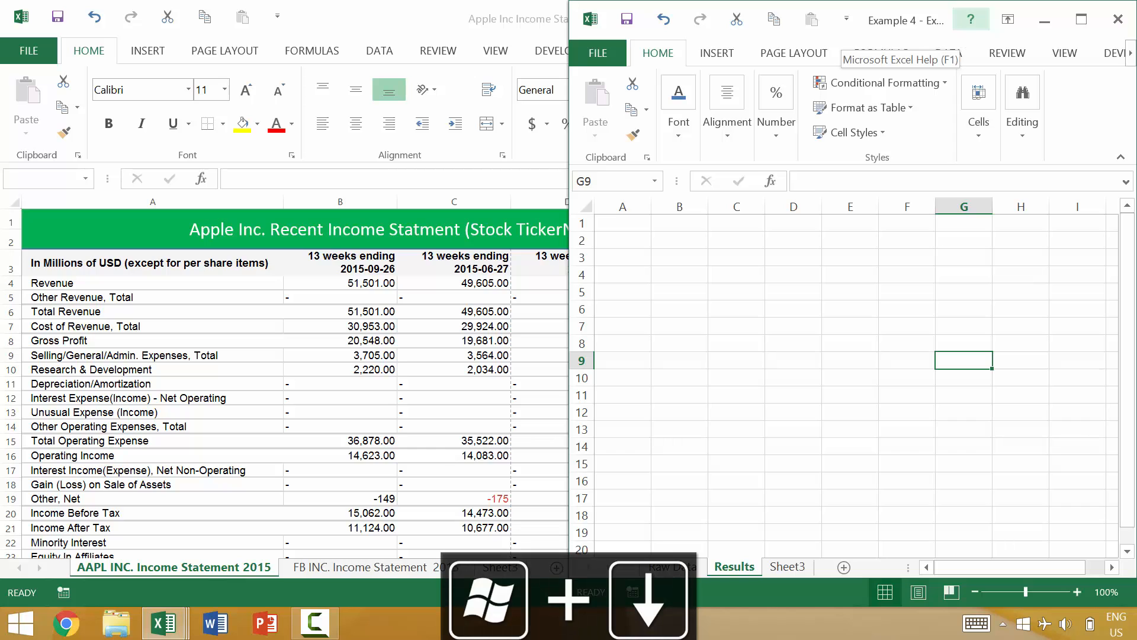
# - Select cell G7 in the Example 4 window, restore that window to its floating size and minimize it
pyautogui.click(946, 333)
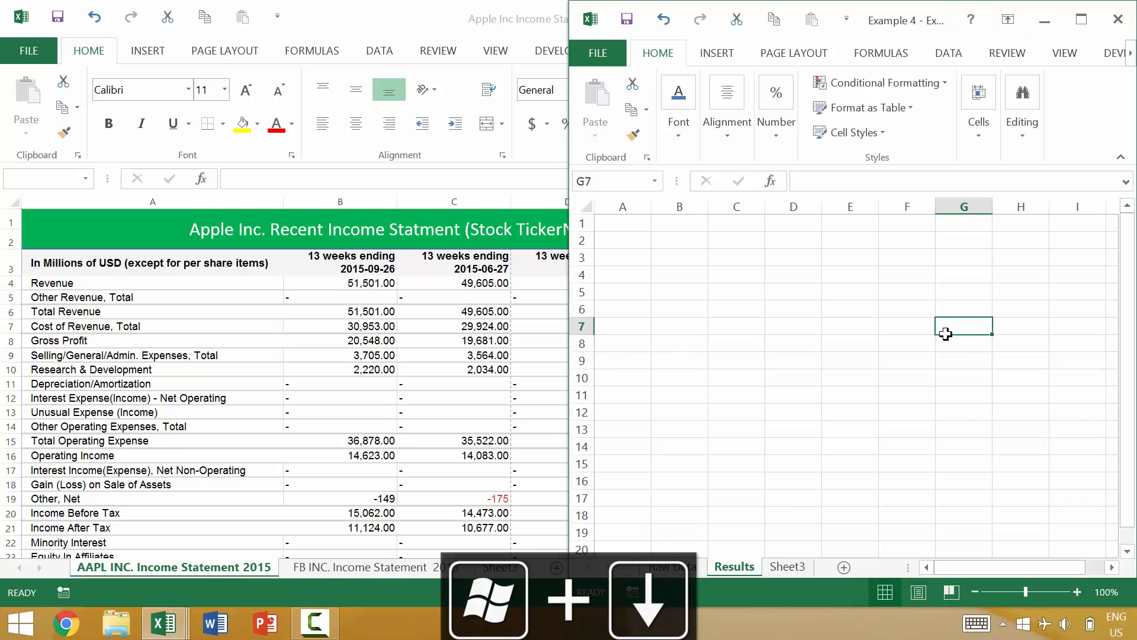
pyautogui.press('super+Down')
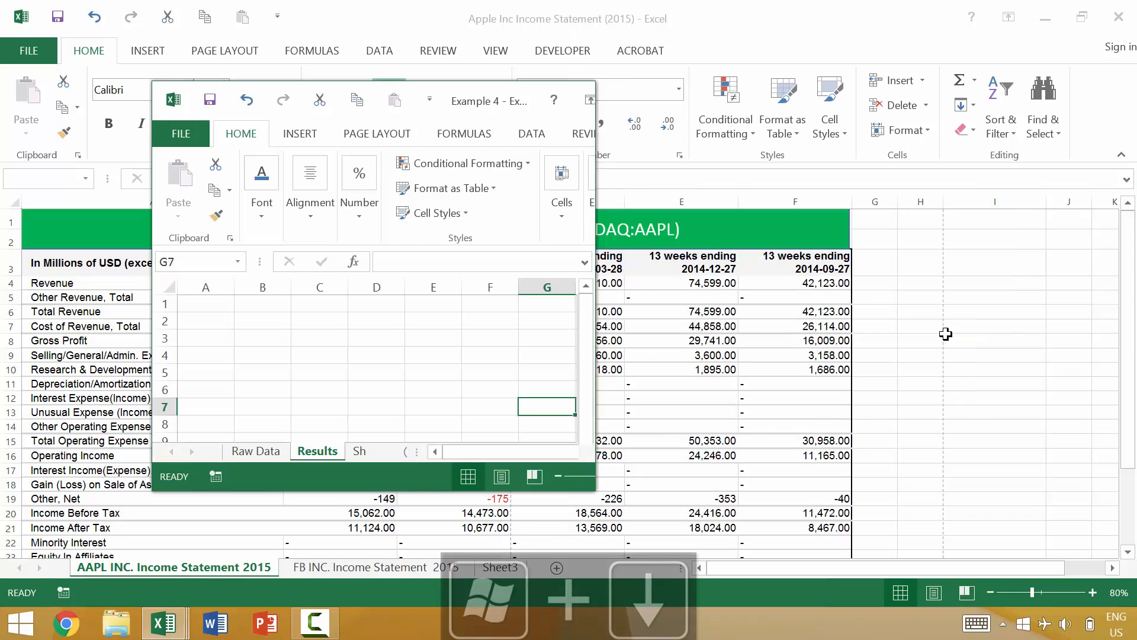
pyautogui.press('super+Down')
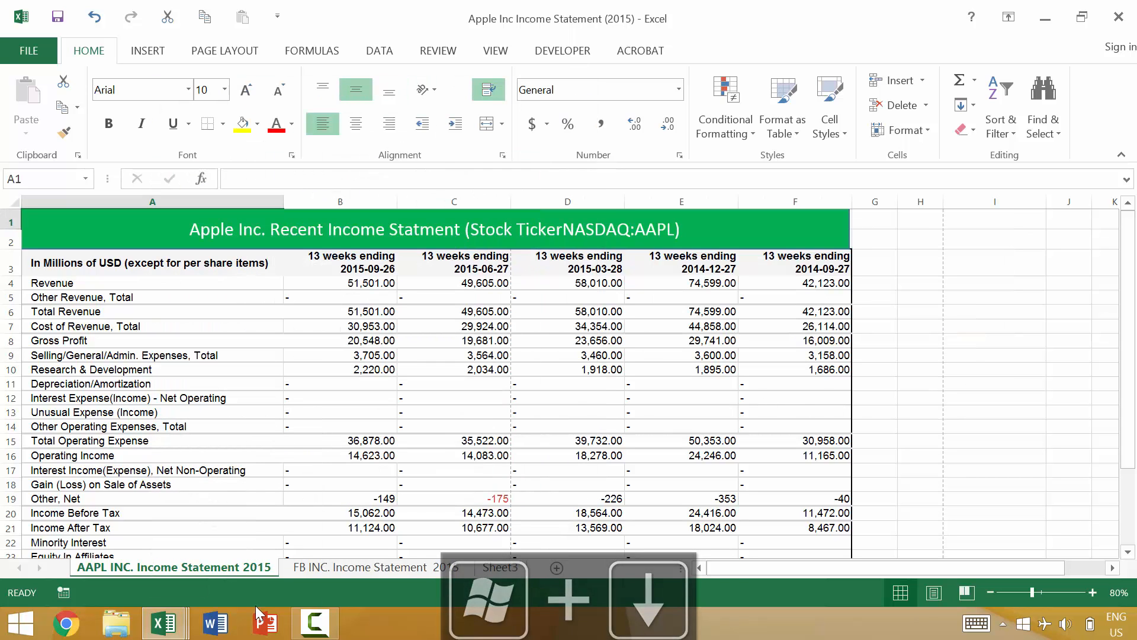
# - Bring the minimized Book2, Example 1 and Example 4 workbook windows back onto the screen
pyautogui.moveTo(184, 625)
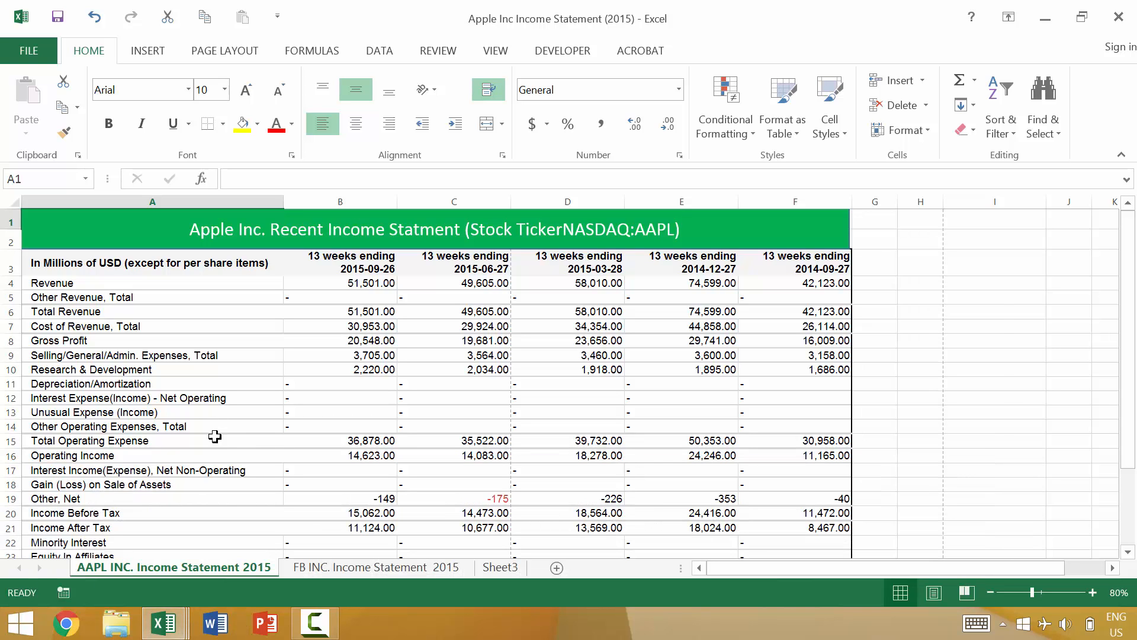
pyautogui.click(299, 557)
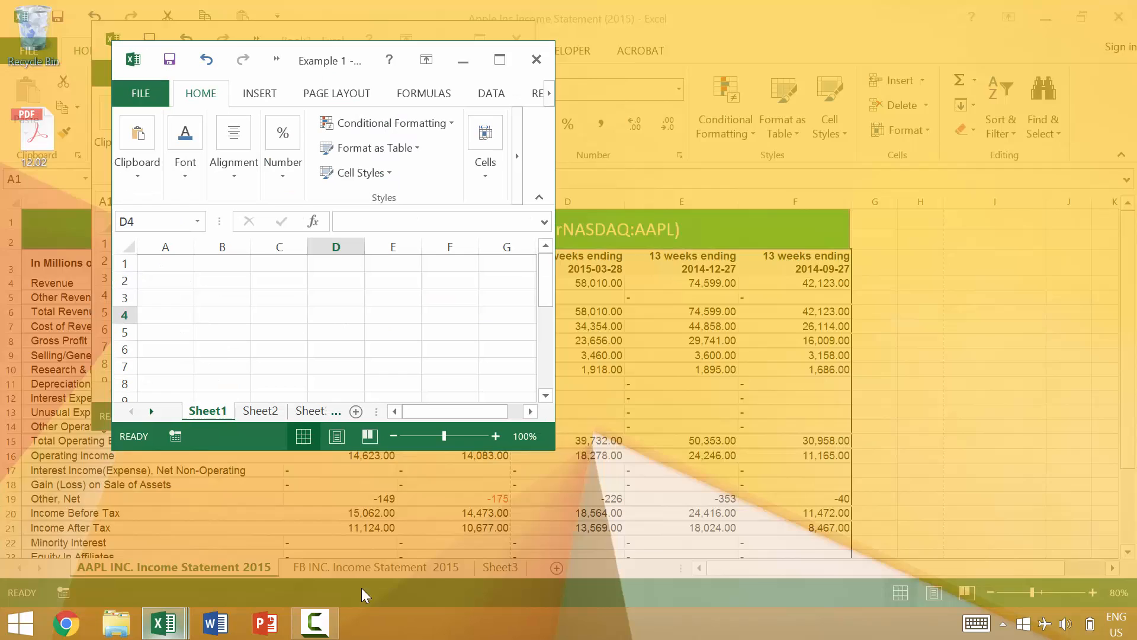
pyautogui.click(468, 548)
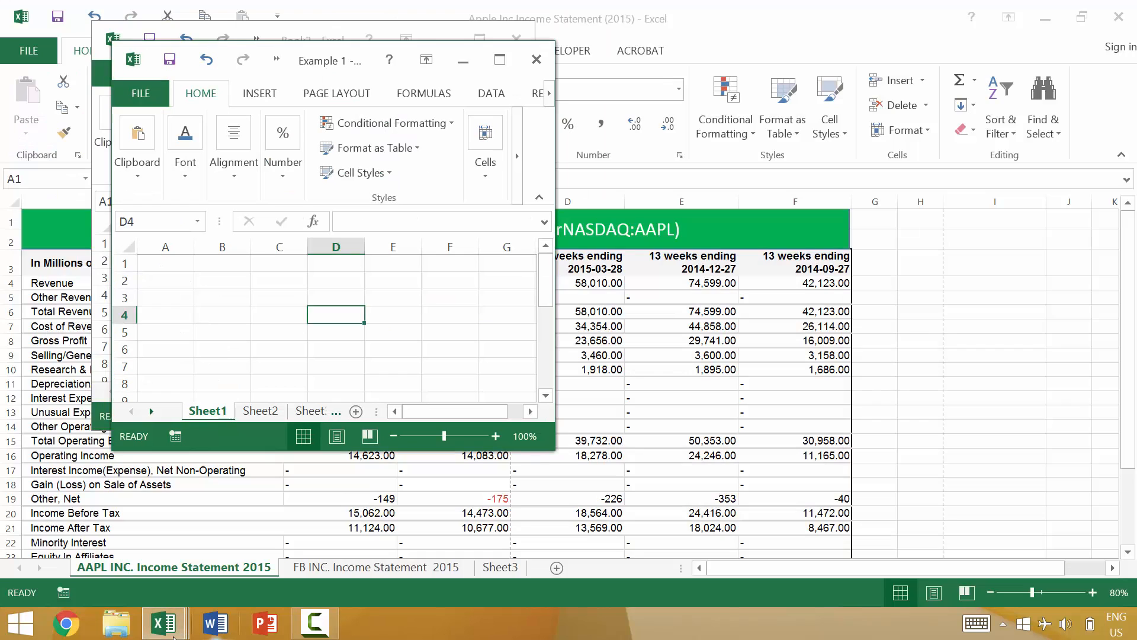
pyautogui.click(688, 554)
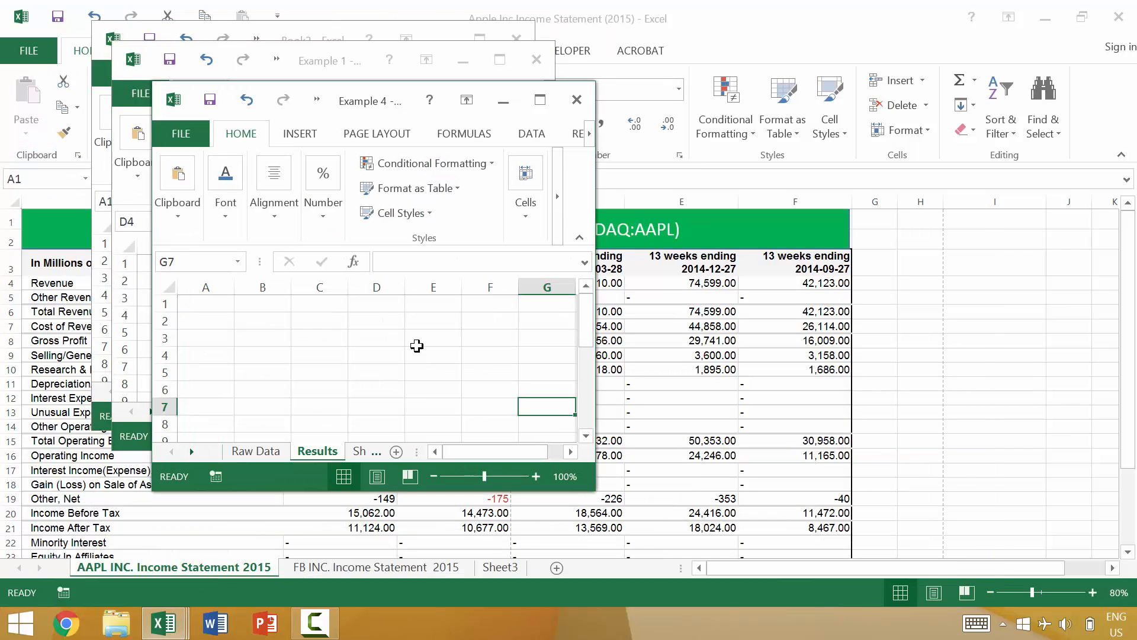
# - Select cell E3 in Example 4 and maximize the Example 4, Book2 and Example 1 windows one after another
pyautogui.click(414, 343)
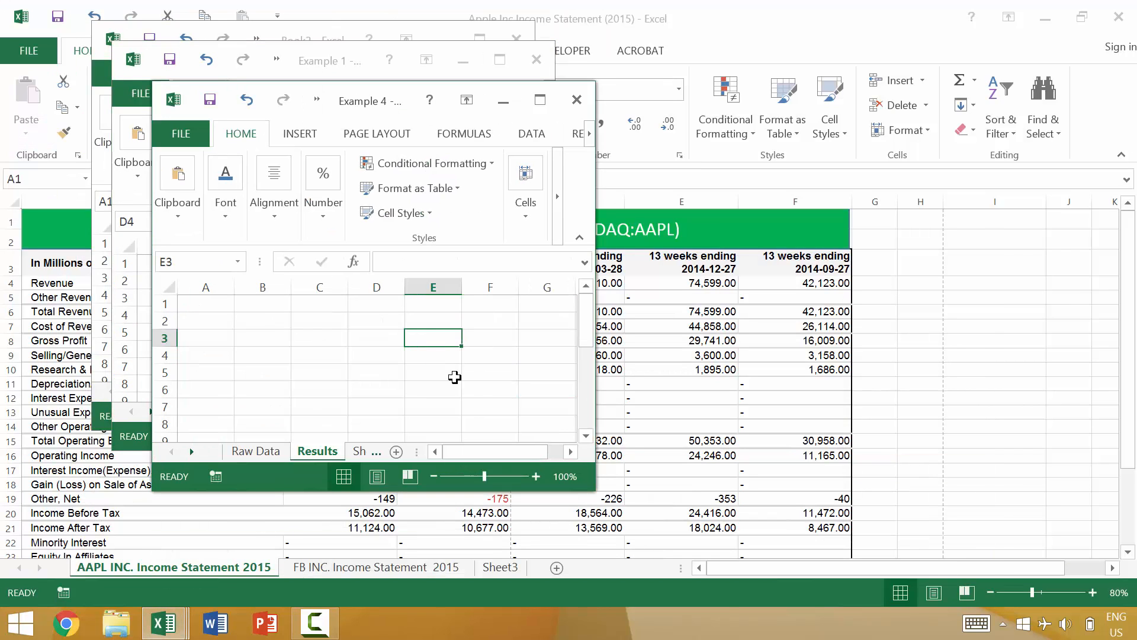
pyautogui.click(541, 100)
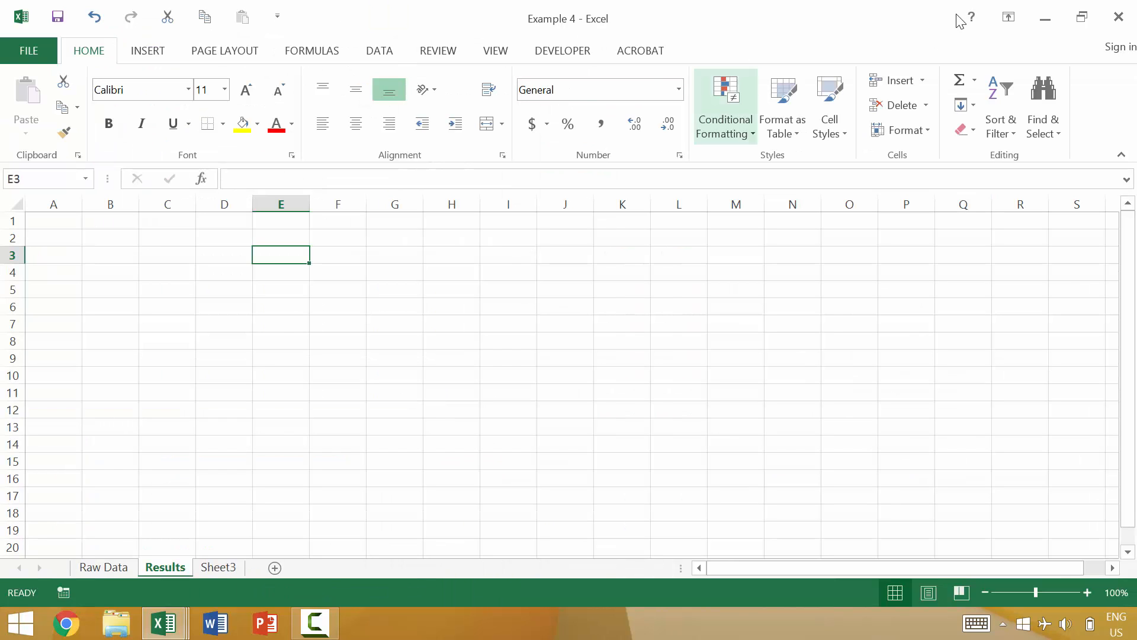
pyautogui.moveTo(180, 622)
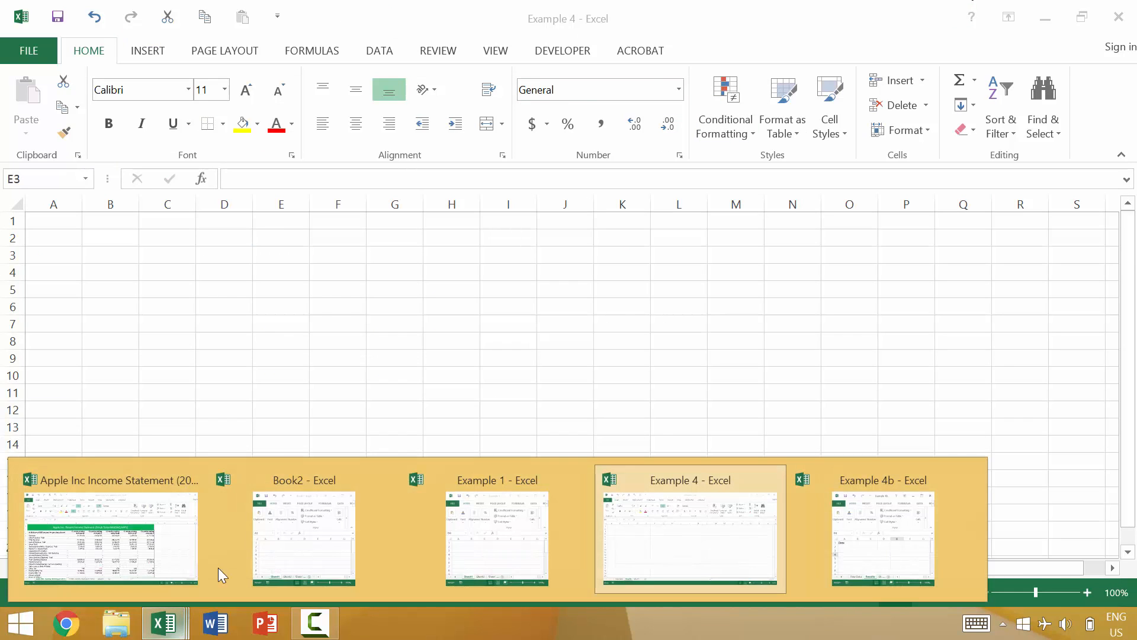
pyautogui.click(308, 549)
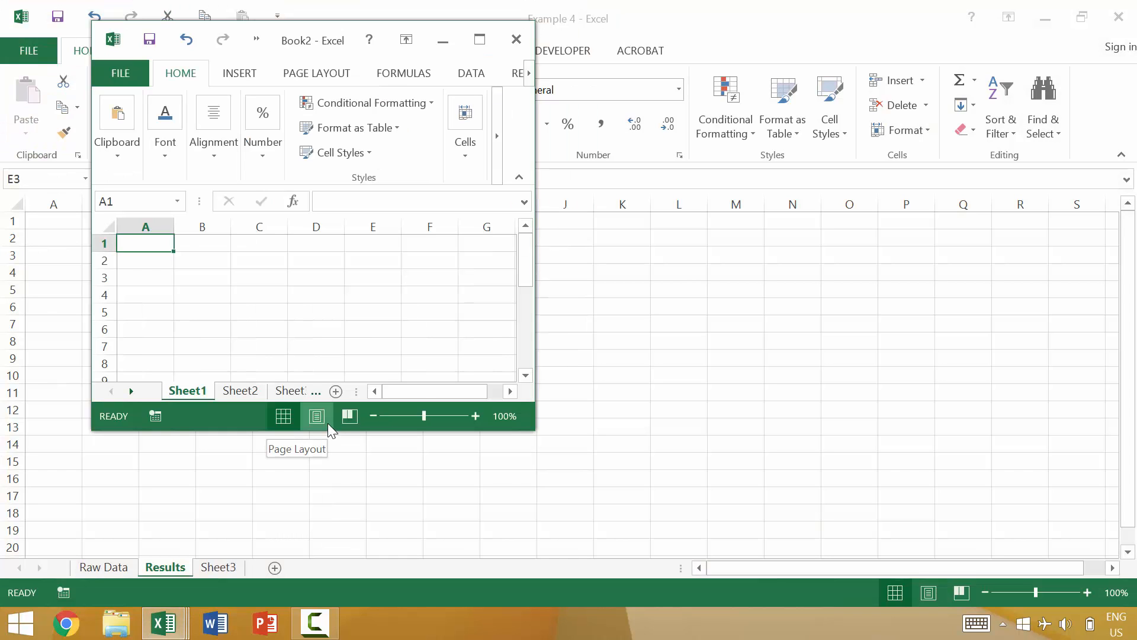
pyautogui.press('super+Up')
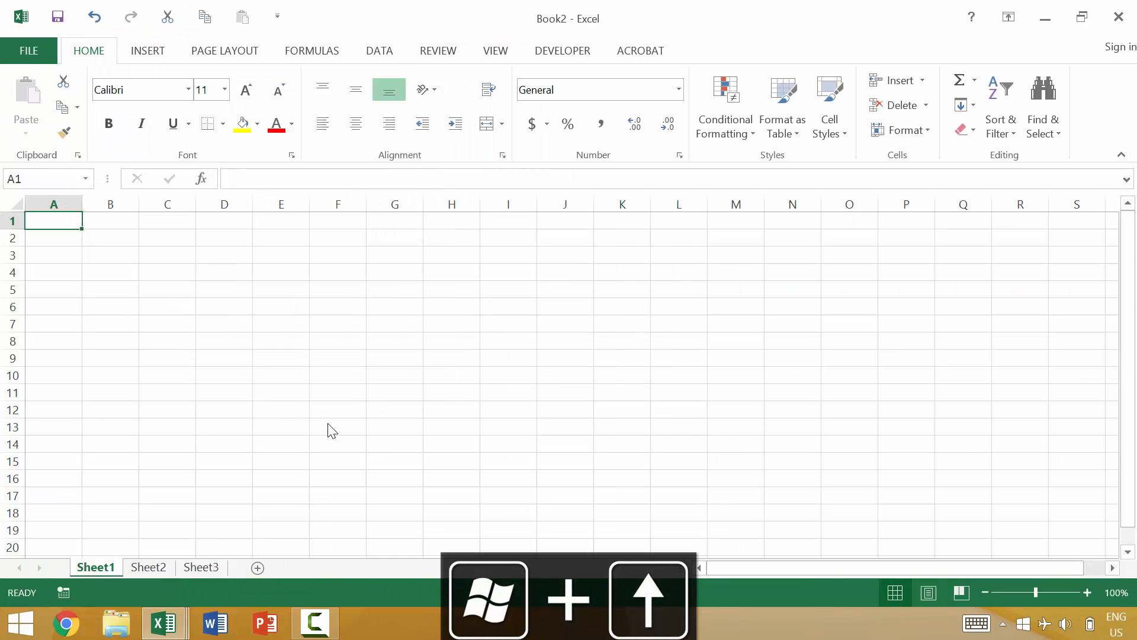
pyautogui.click(155, 626)
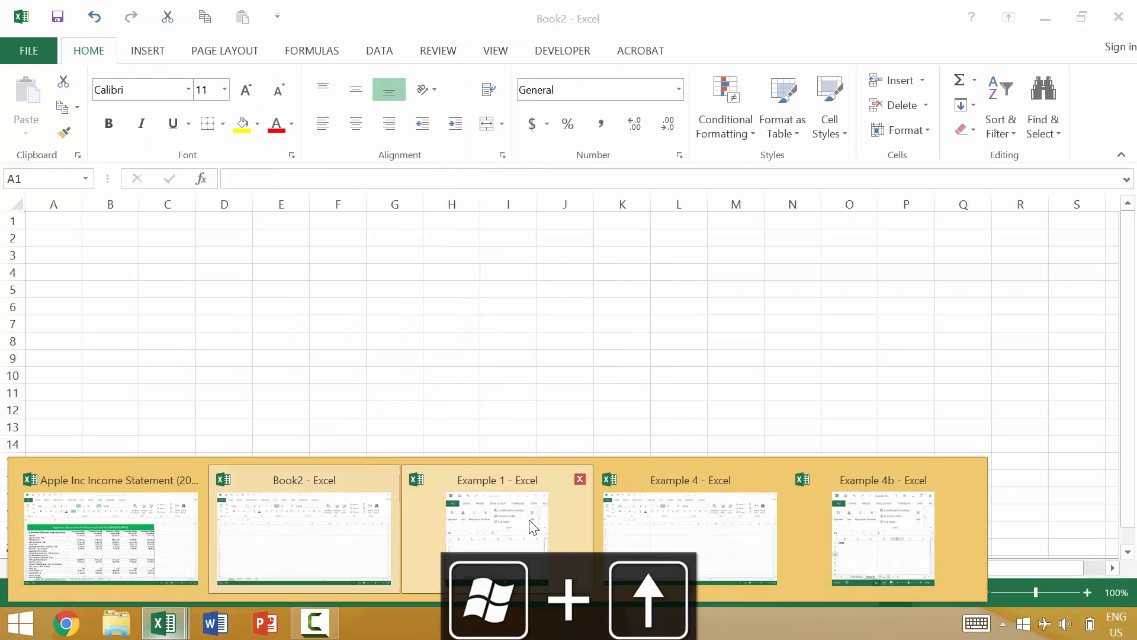
pyautogui.click(531, 526)
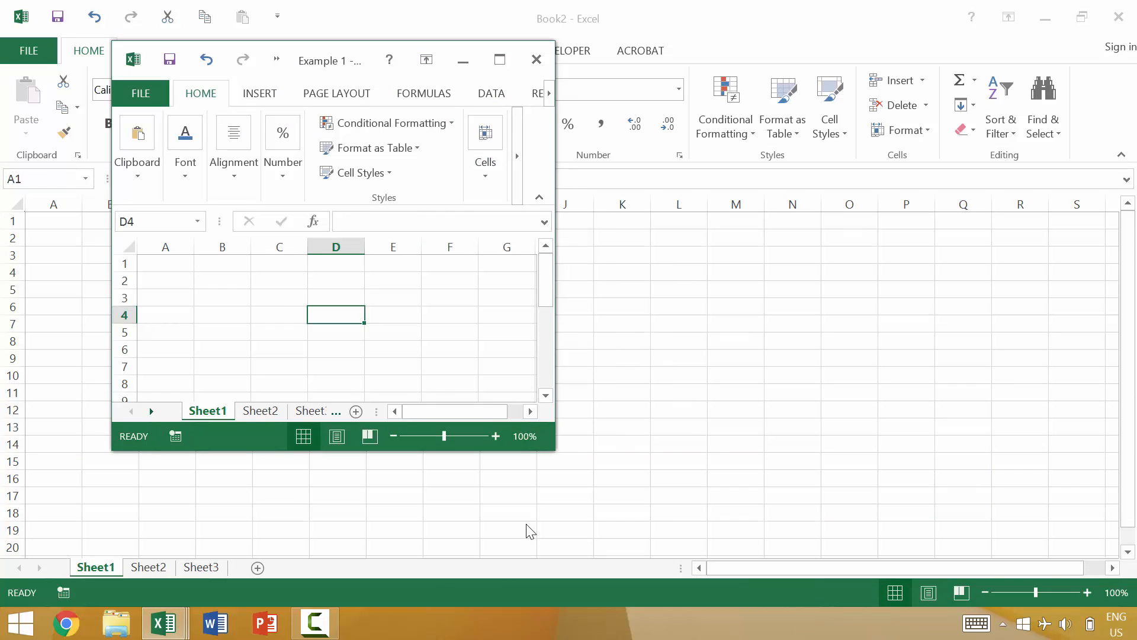
pyautogui.press('super+Up')
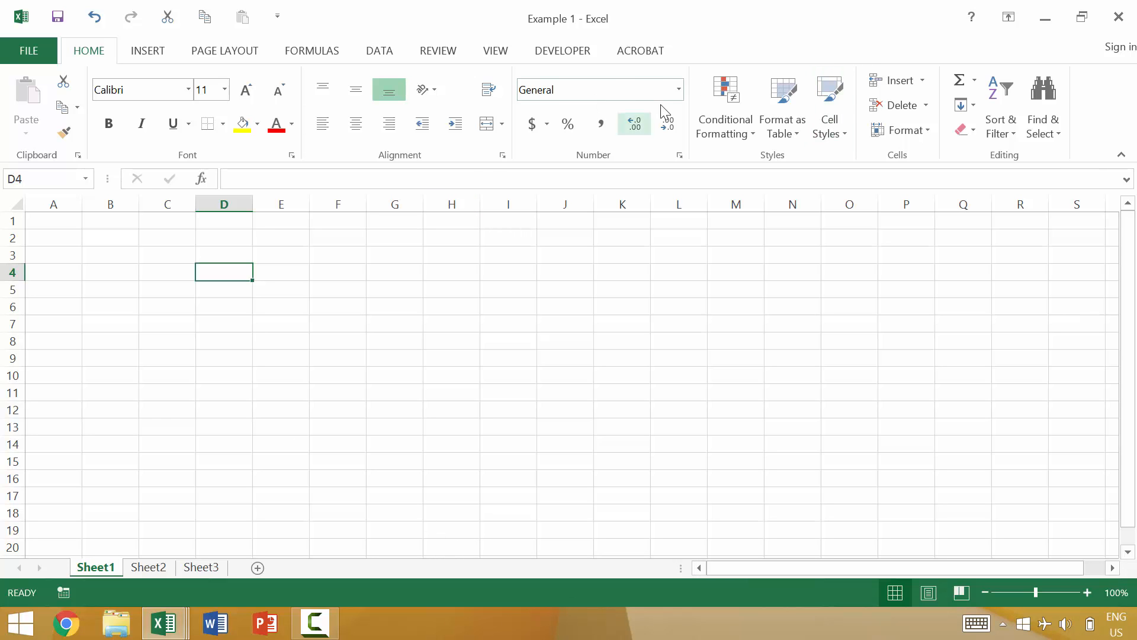
# - Close the Example 1, Book2, Example 4 and Apple Inc Income Statement (2015) workbooks
pyautogui.click(1118, 20)
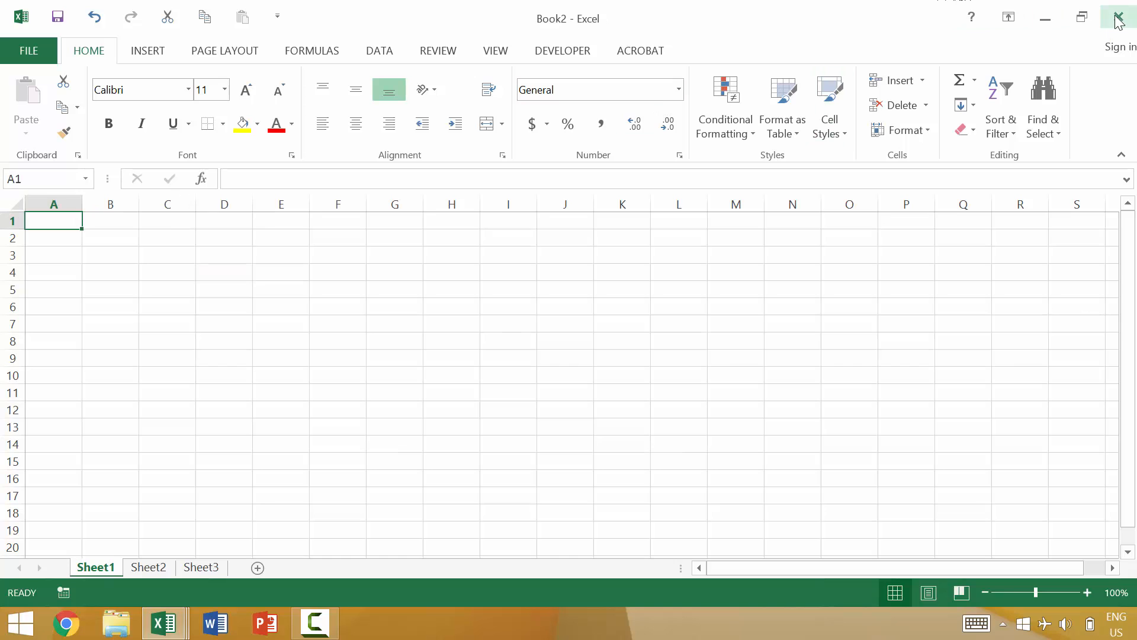
pyautogui.click(1118, 21)
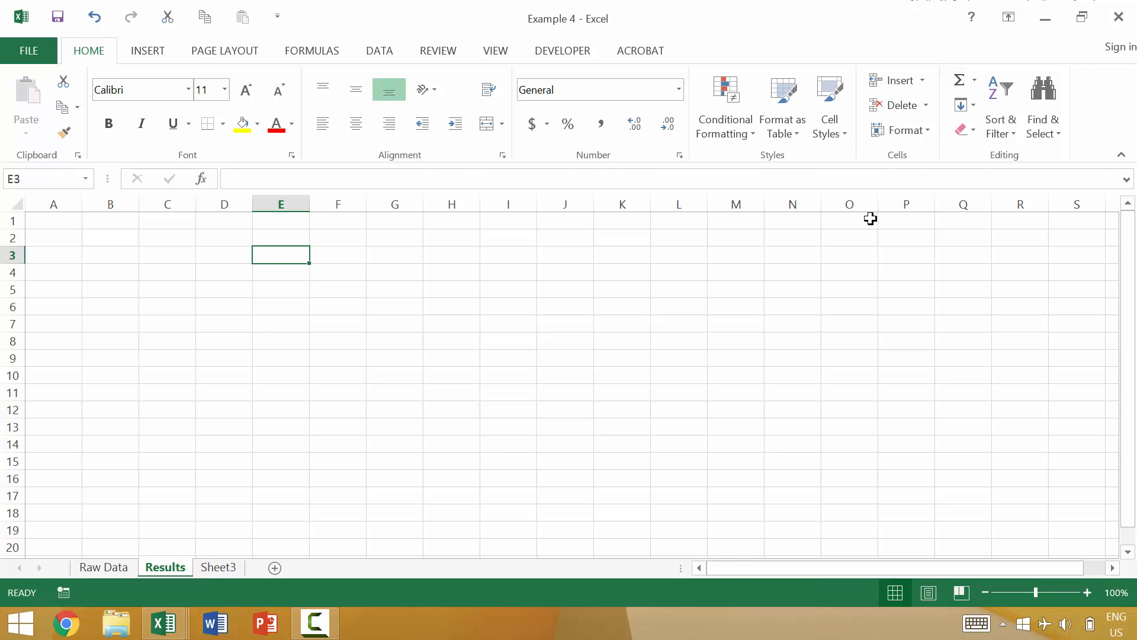
pyautogui.hotkey('alt', 'F4')
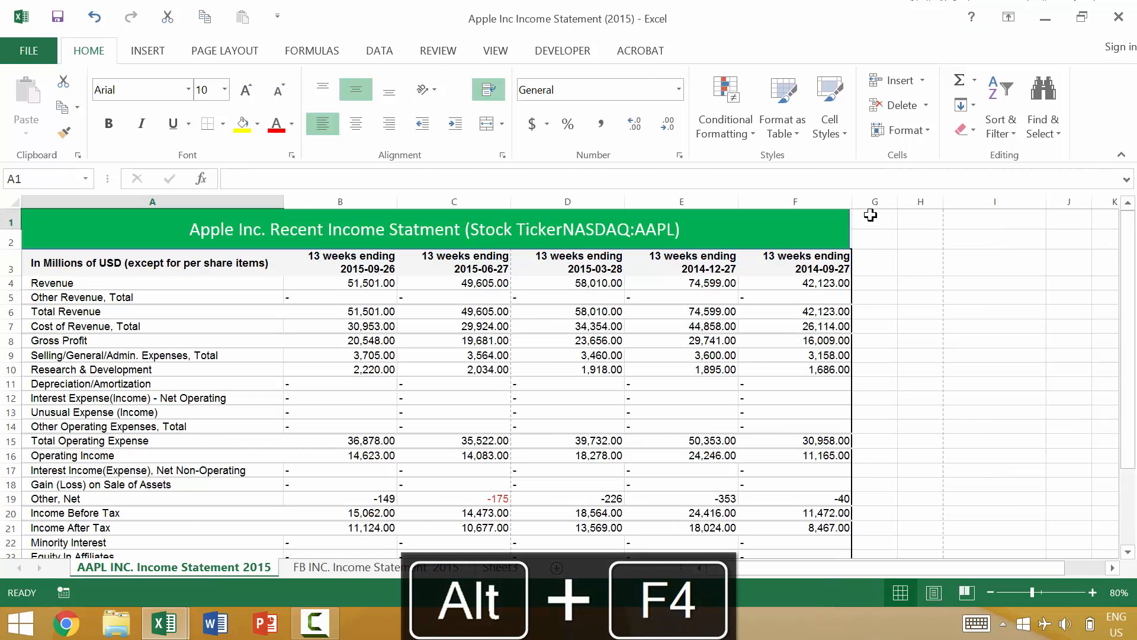
pyautogui.hotkey('alt', 'F4')
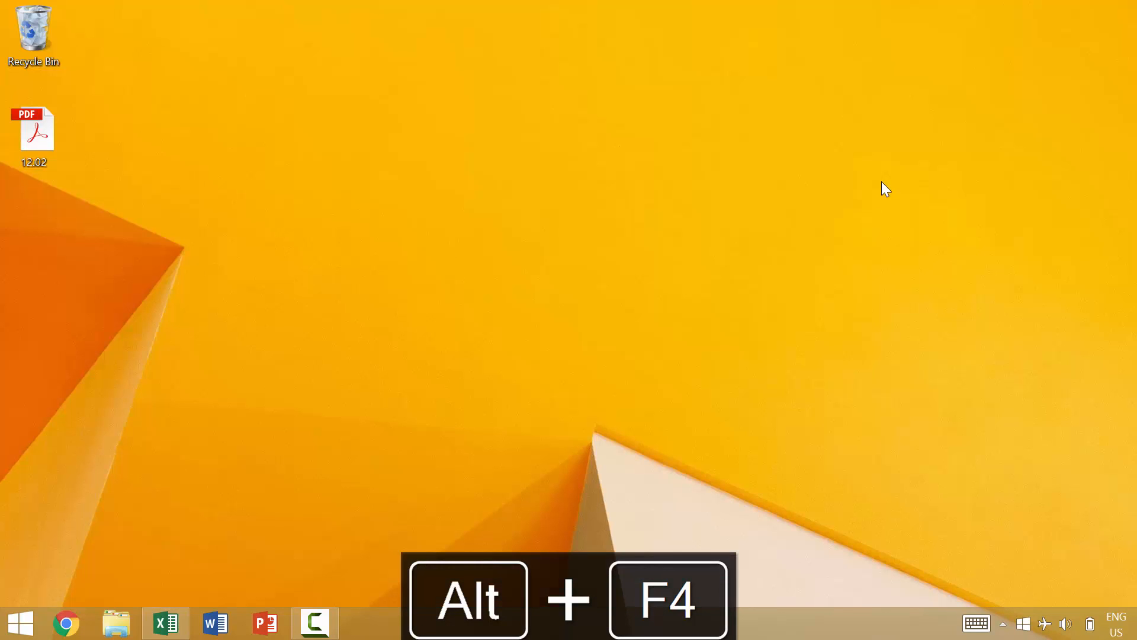
# - Bring up the minimized Example 4b window, maximize it and close it
pyautogui.click(169, 623)
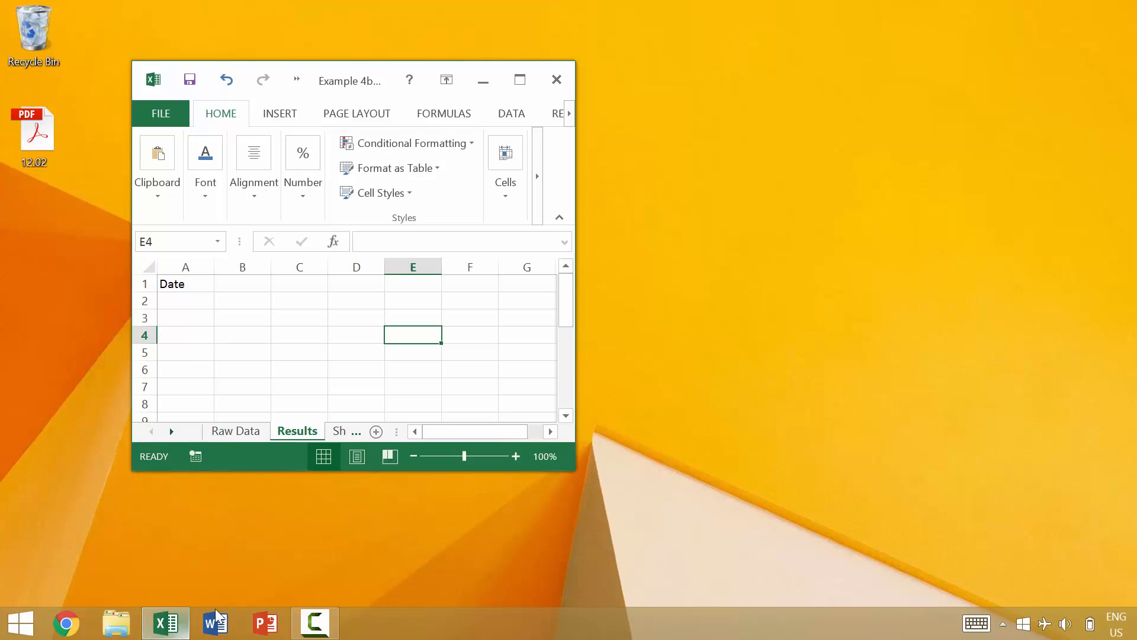
pyautogui.click(517, 79)
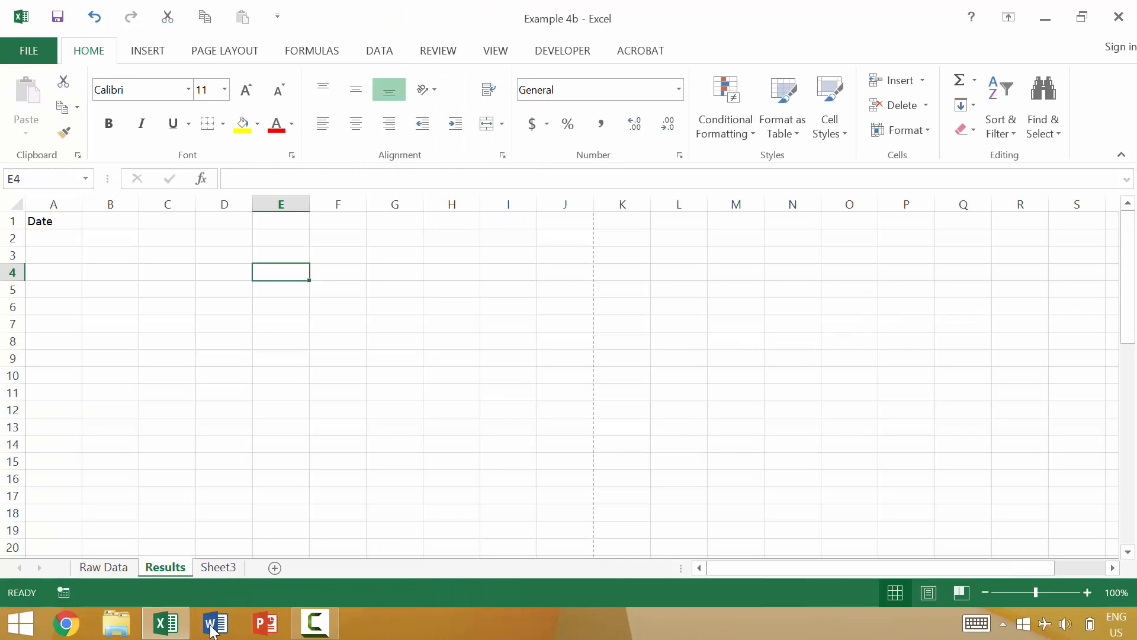
pyautogui.moveTo(164, 625)
pyautogui.hotkey('alt', 'F4')
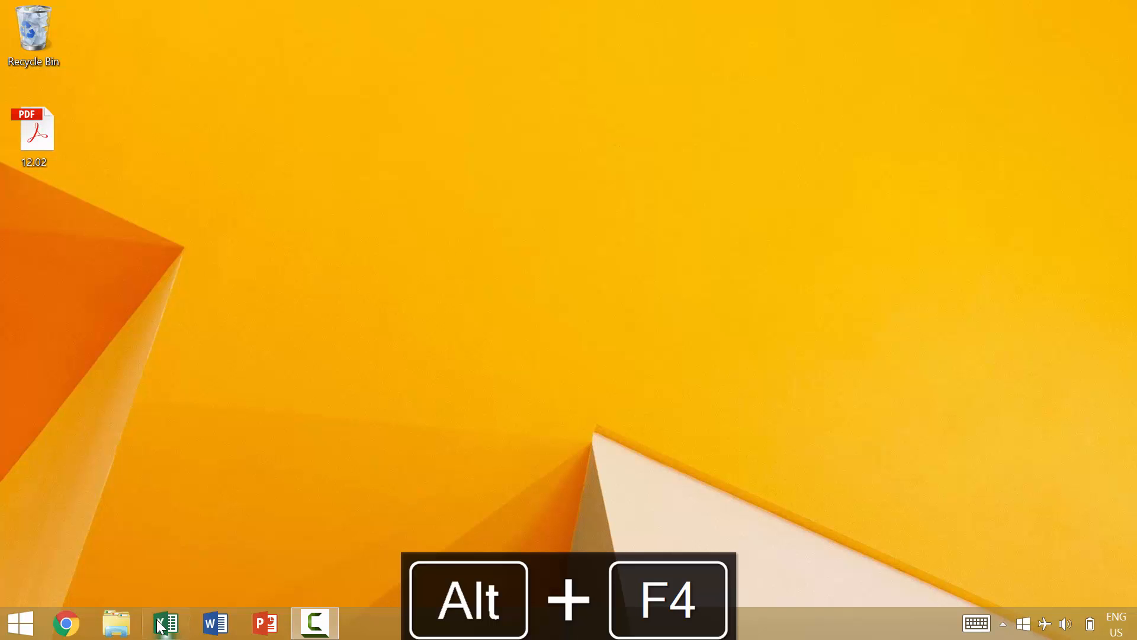
# - Start Excel, create a blank workbook and close the whole program window
pyautogui.click(160, 623)
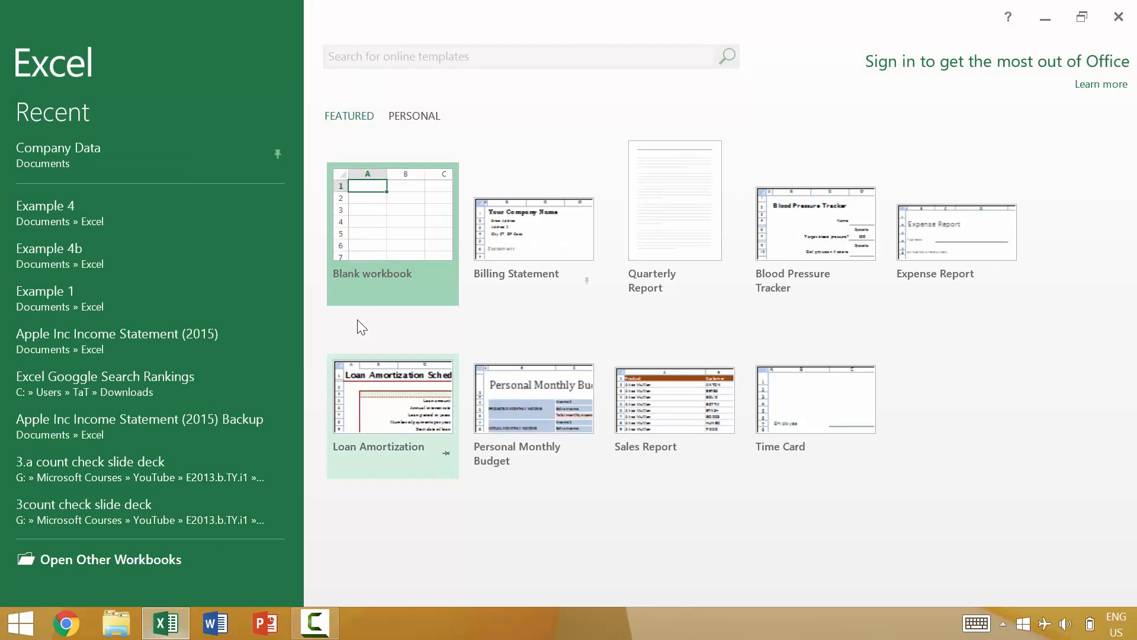
pyautogui.click(393, 217)
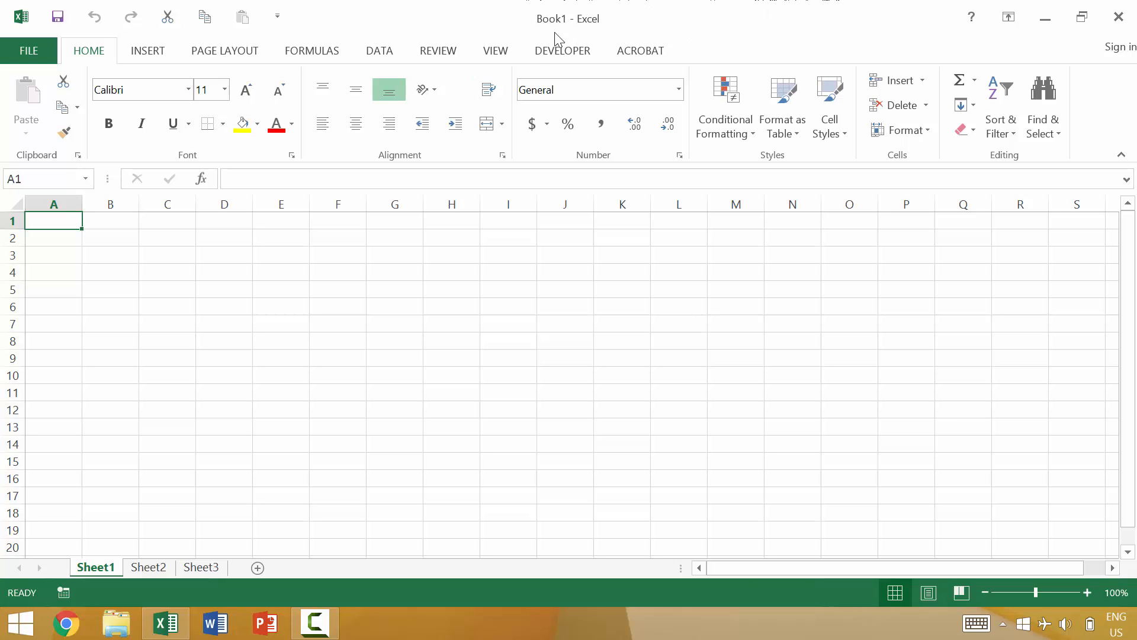
pyautogui.hotkey('alt', 'F4')
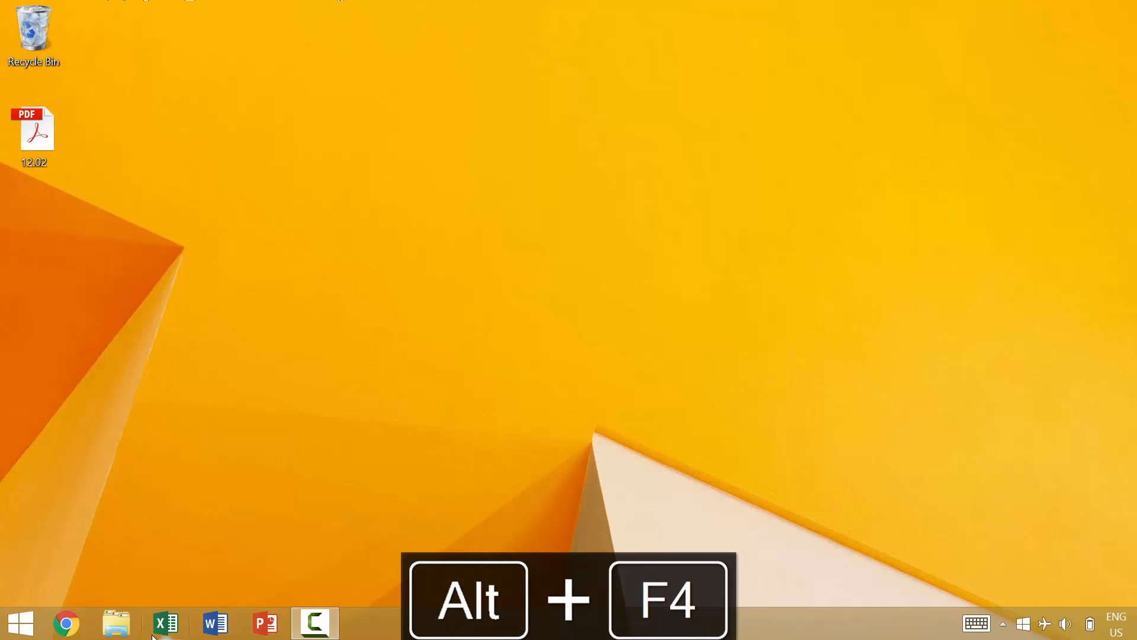
# - Start Excel again with a blank workbook and close only the workbook, keeping the program open
pyautogui.click(154, 633)
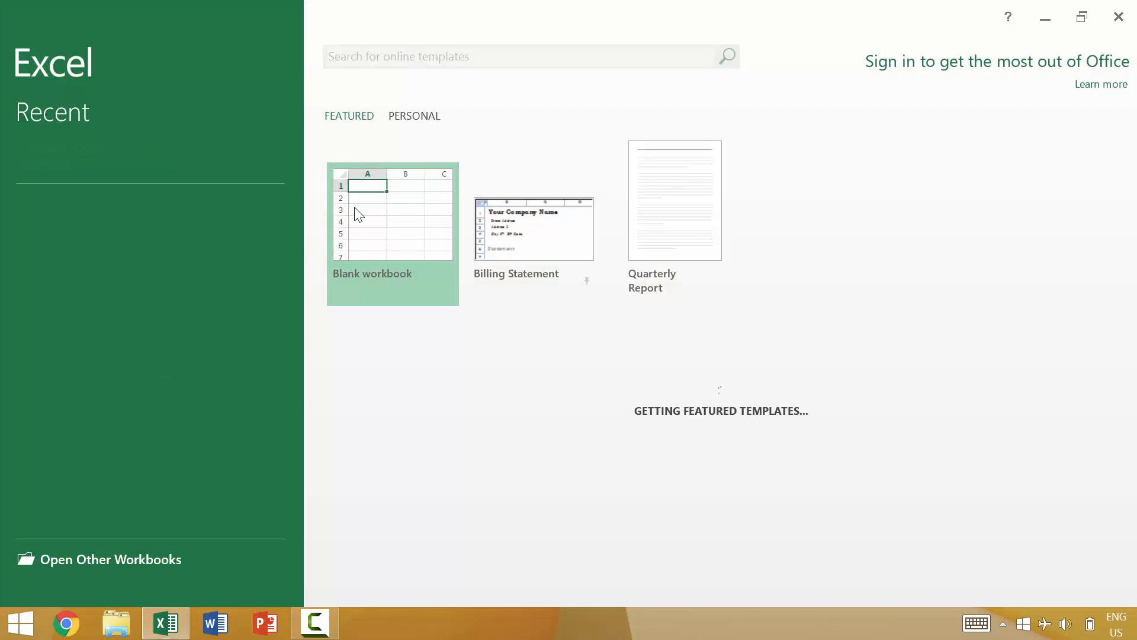
pyautogui.click(359, 215)
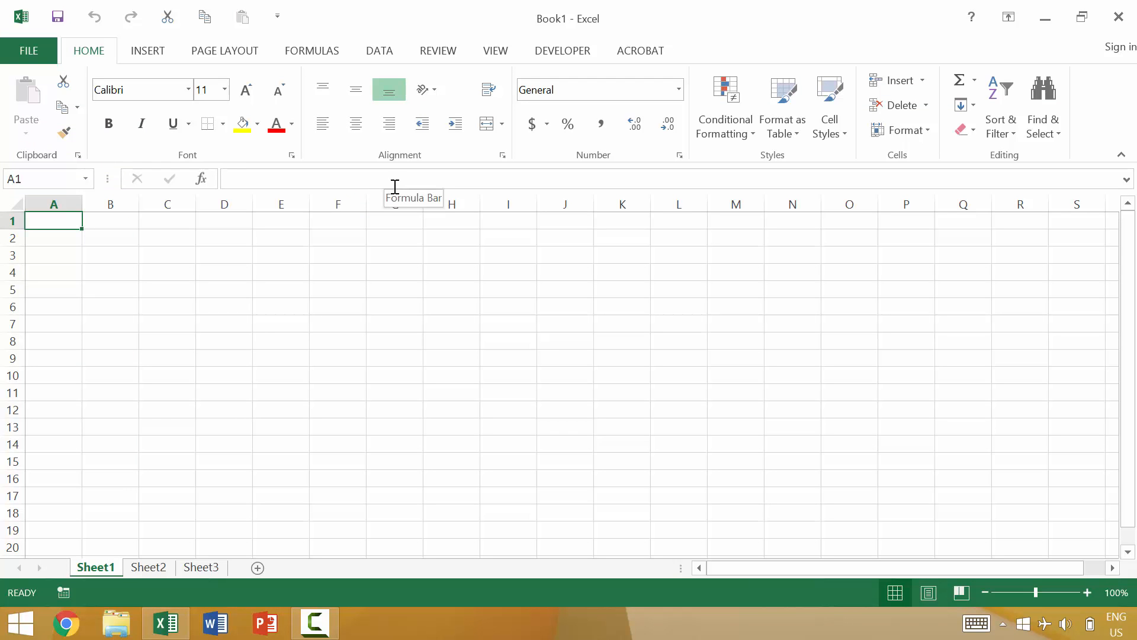
pyautogui.hotkey('ctrl', 'F4')
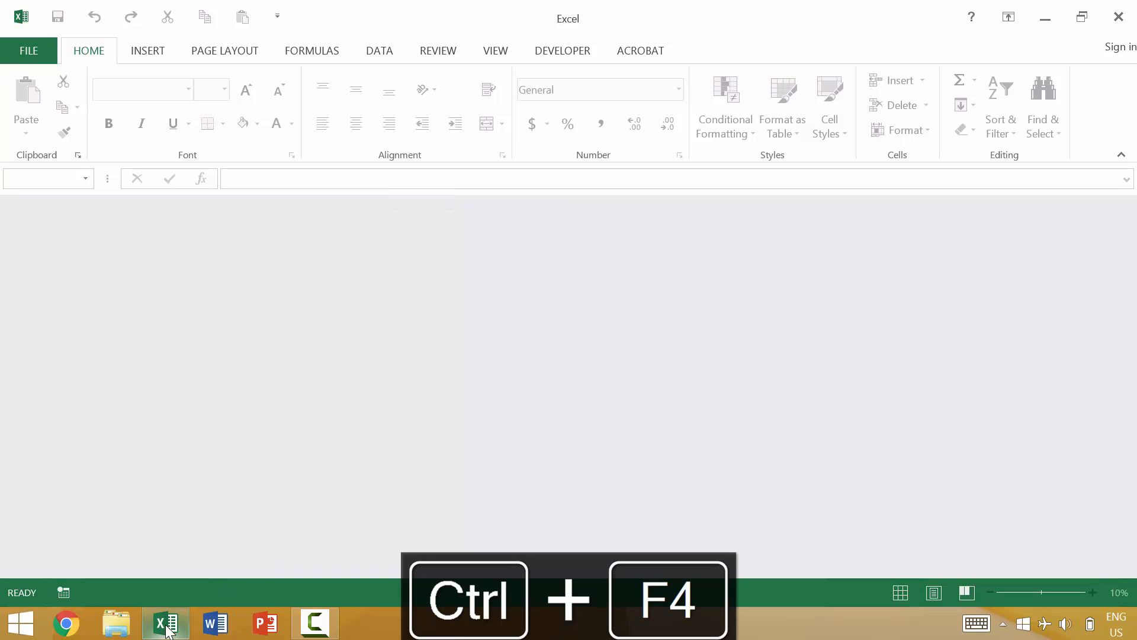
# - Create a new blank workbook in the empty program window and close just that workbook
pyautogui.moveTo(166, 624)
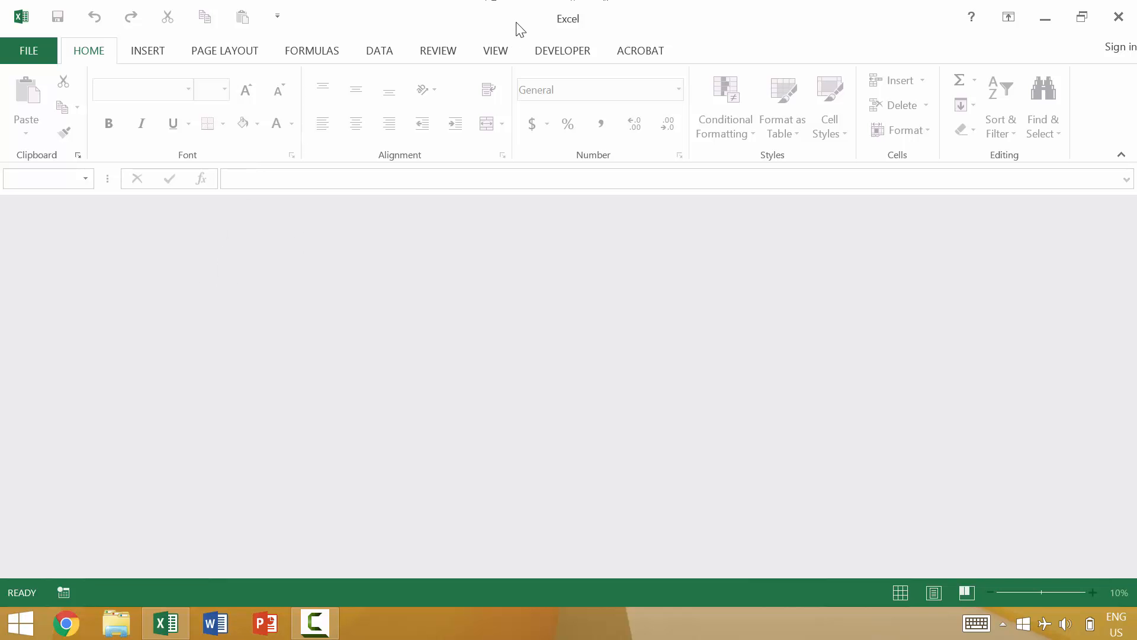
pyautogui.hotkey('ctrl', 'n')
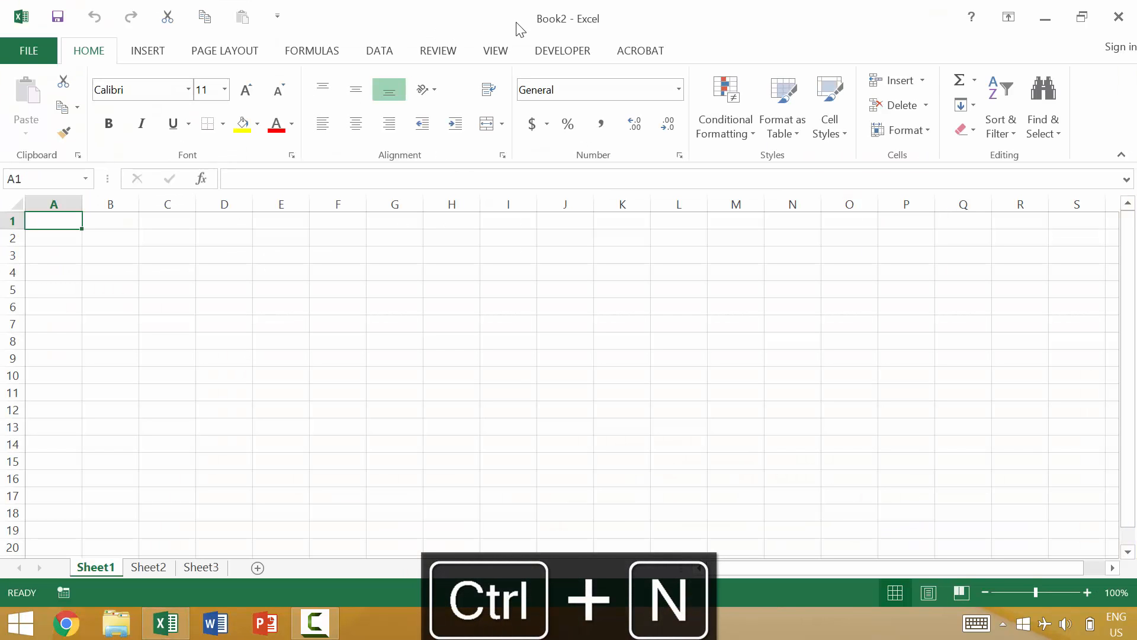
pyautogui.hotkey('ctrl', 'F4')
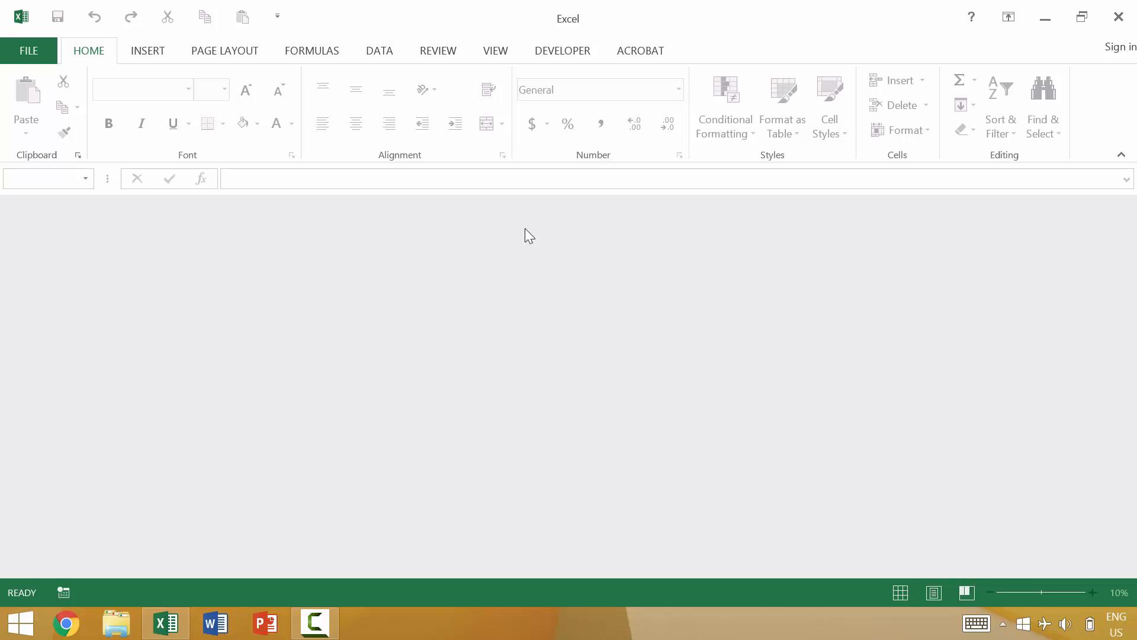
# - Open the recent workbook Example 4 and enter NEW in cell A1 of the Results sheet
pyautogui.hotkey('ctrl', 'o')
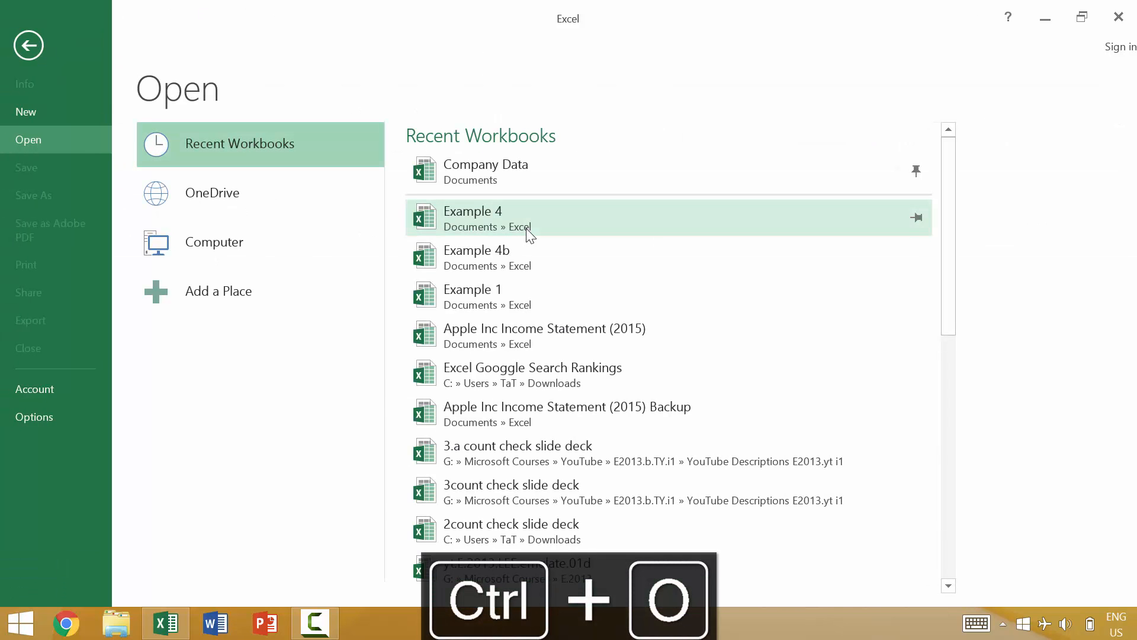
pyautogui.click(497, 212)
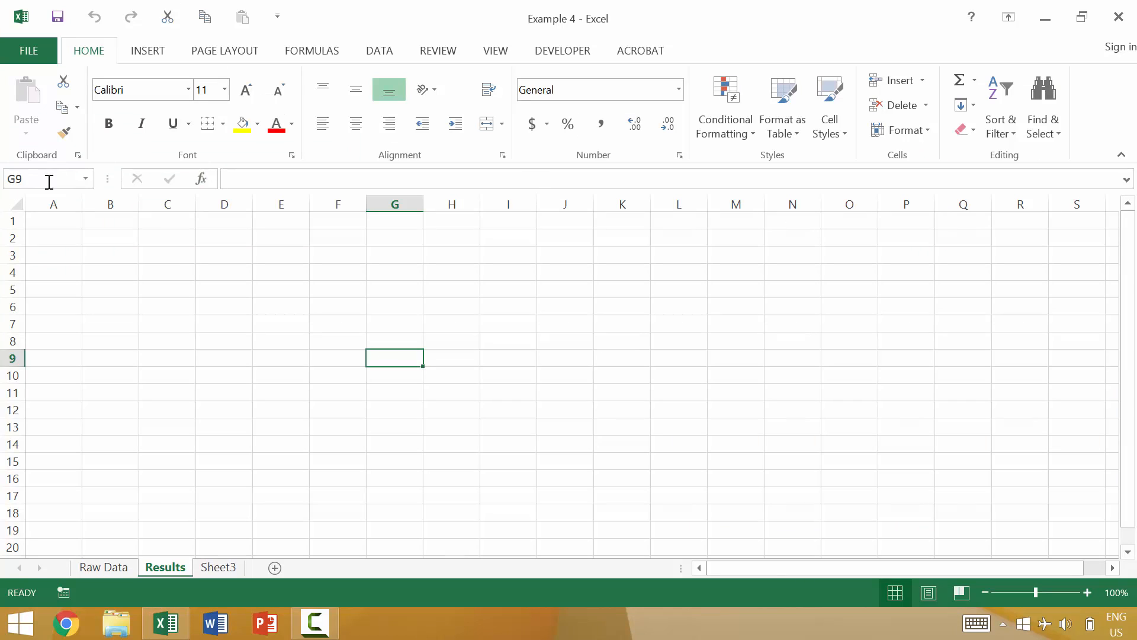
pyautogui.click(44, 217)
pyautogui.write('NEW')
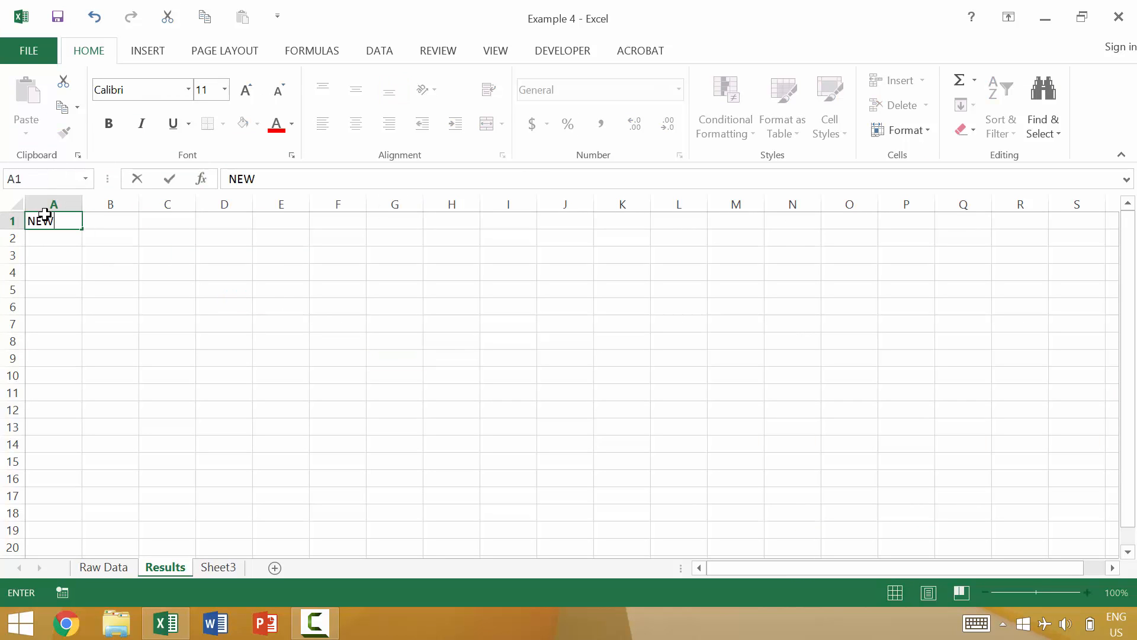
pyautogui.press('Return')
# - Create a new blank workbook and view its Open and Save As pages, leaving each without choosing anything
pyautogui.hotkey('ctrl', 'n')
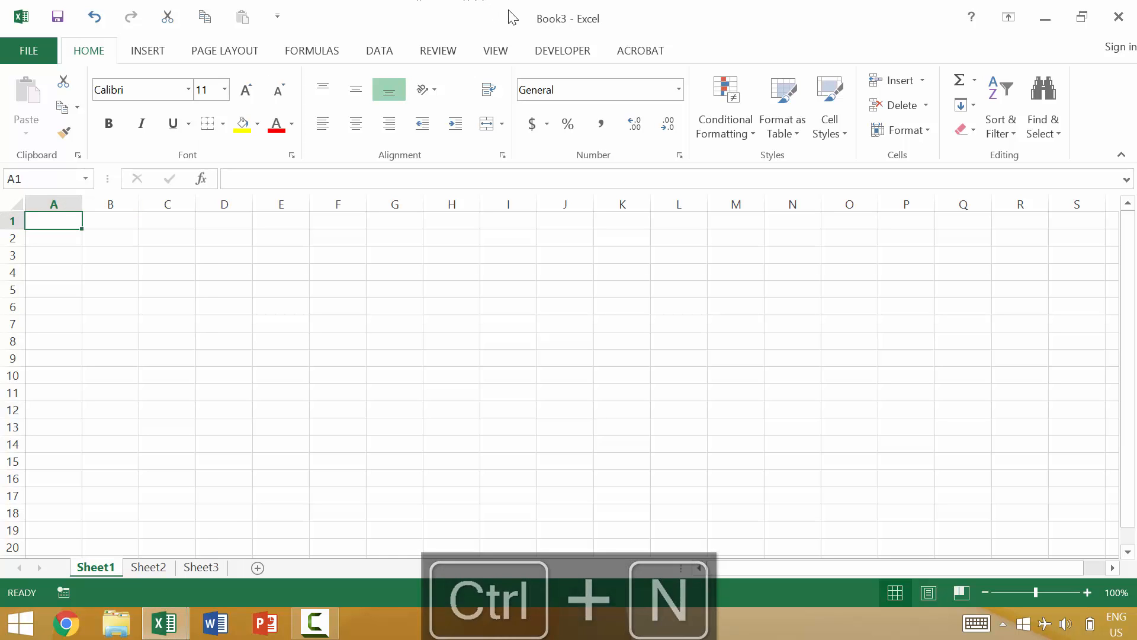
pyautogui.hotkey('ctrl', 'o')
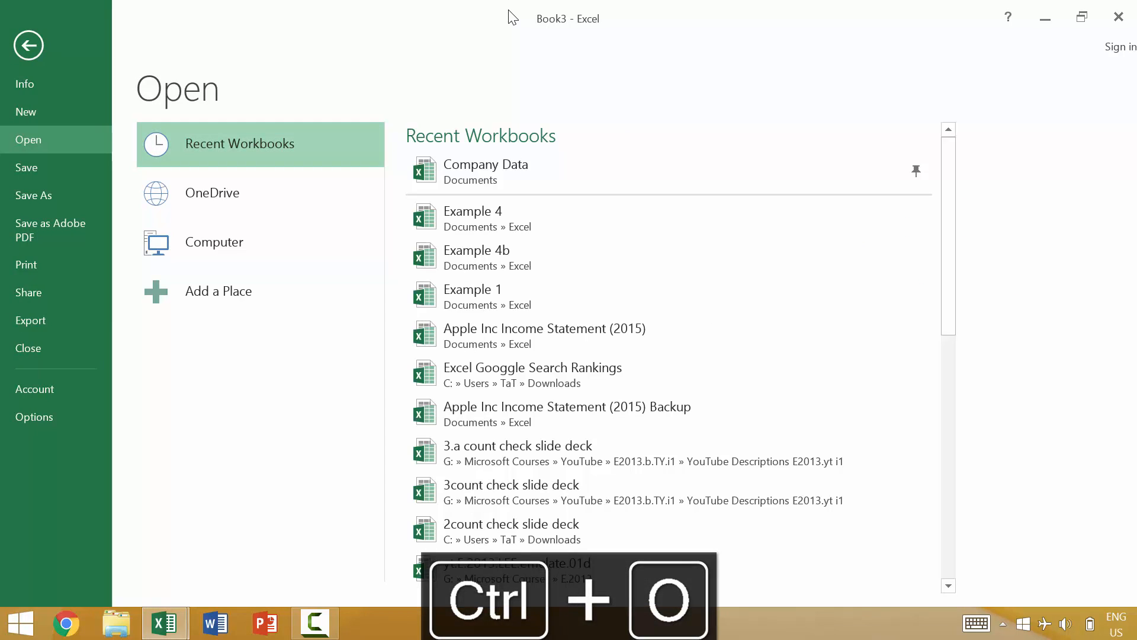
pyautogui.press('Escape')
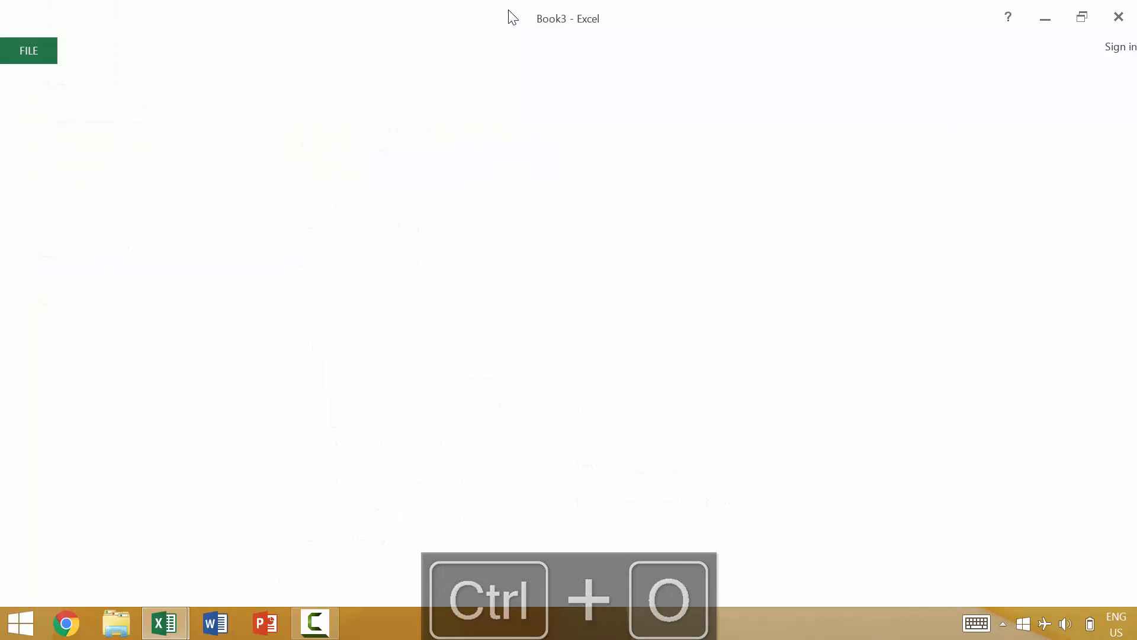
pyautogui.hotkey('ctrl', 's')
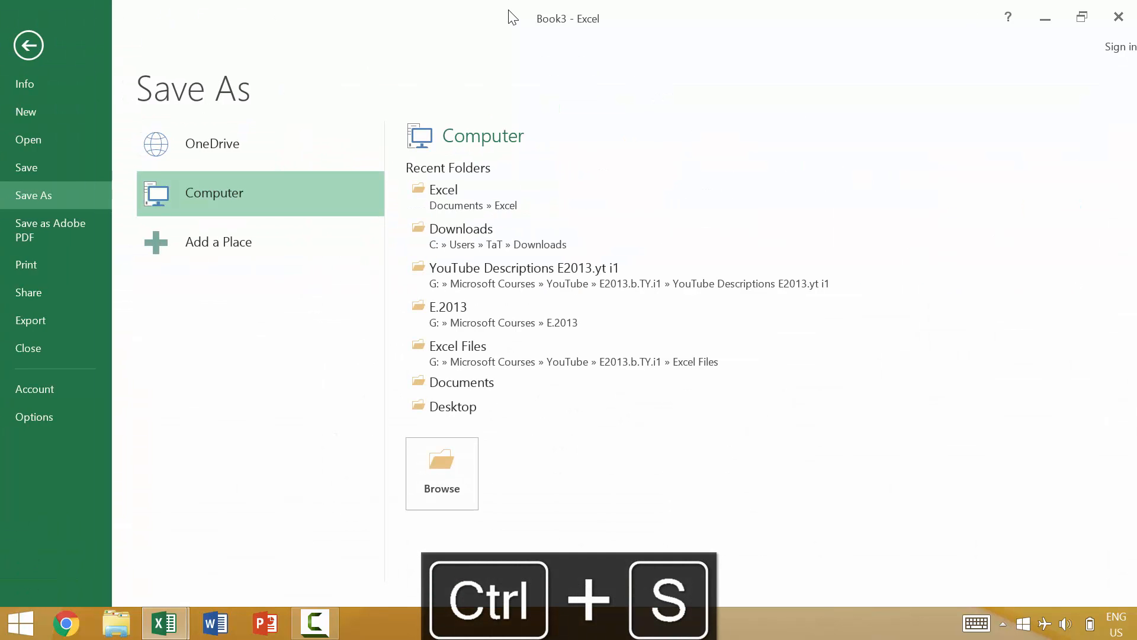
pyautogui.press('Escape')
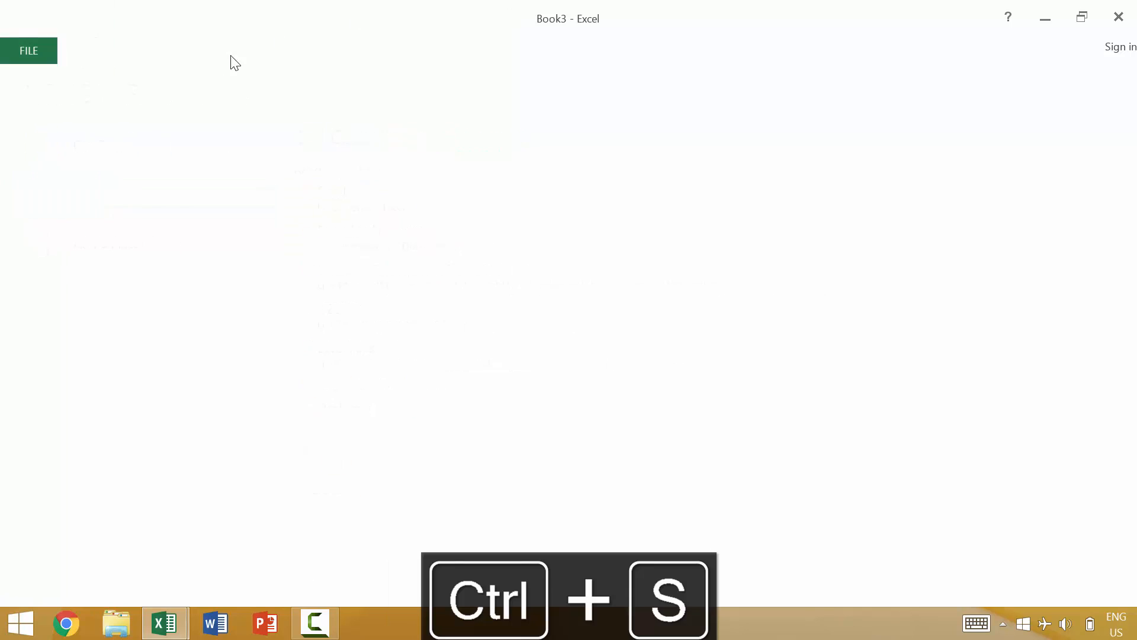
# - Enter Save in cell A1 and save the new workbook as Example 5 in the Documents Excel folder
pyautogui.write('Save')
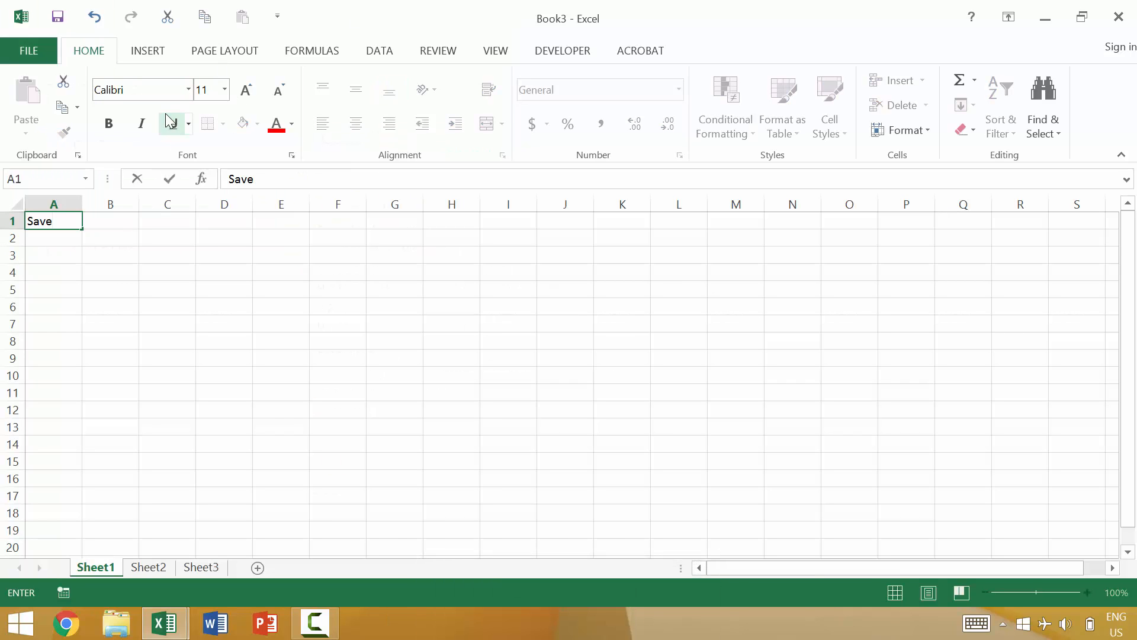
pyautogui.hotkey('ctrl', 's')
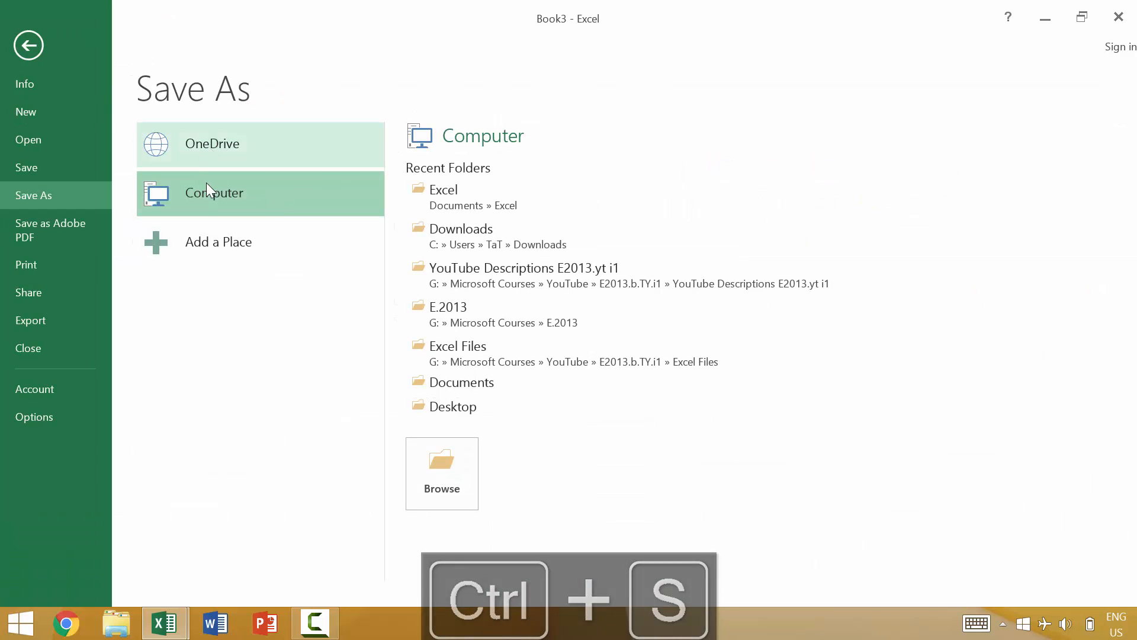
pyautogui.click(482, 200)
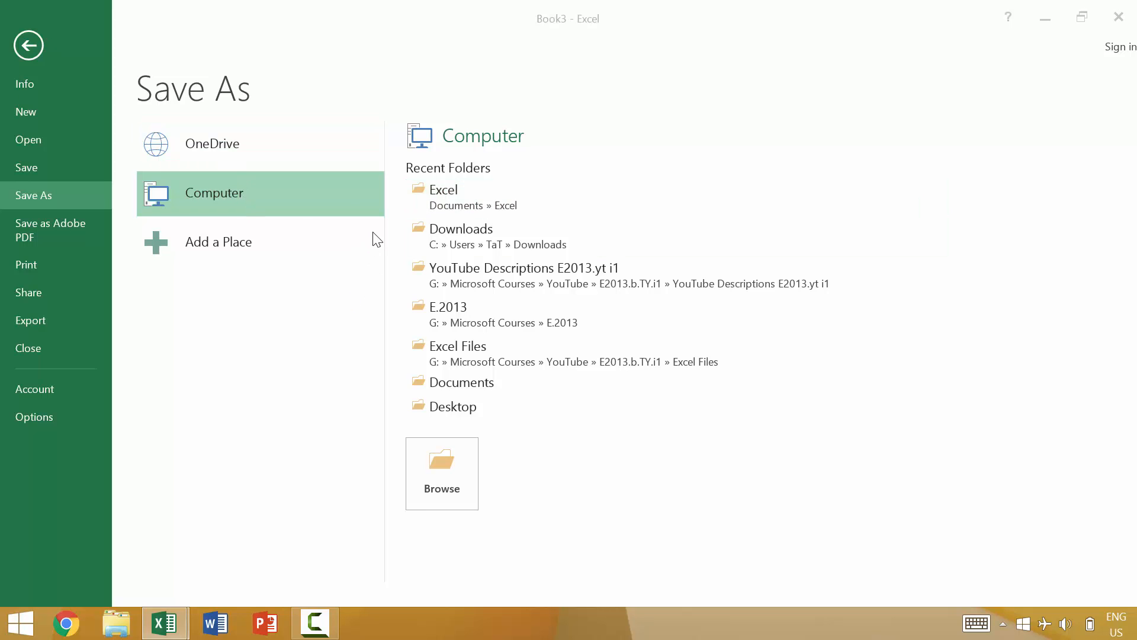
pyautogui.write('Example 5')
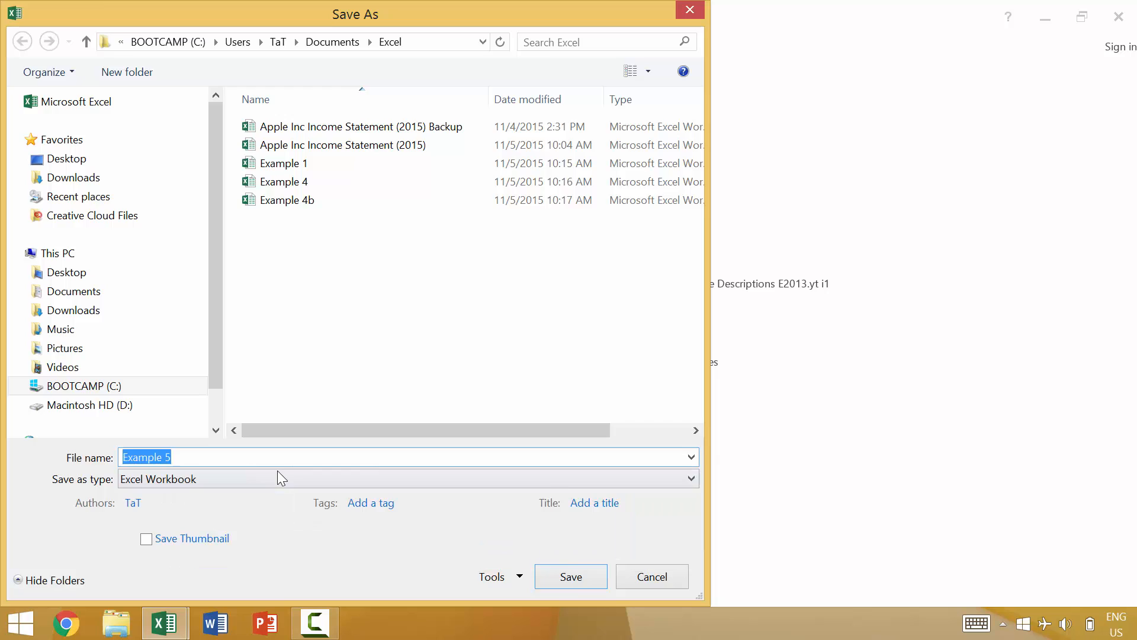
pyautogui.press('Return')
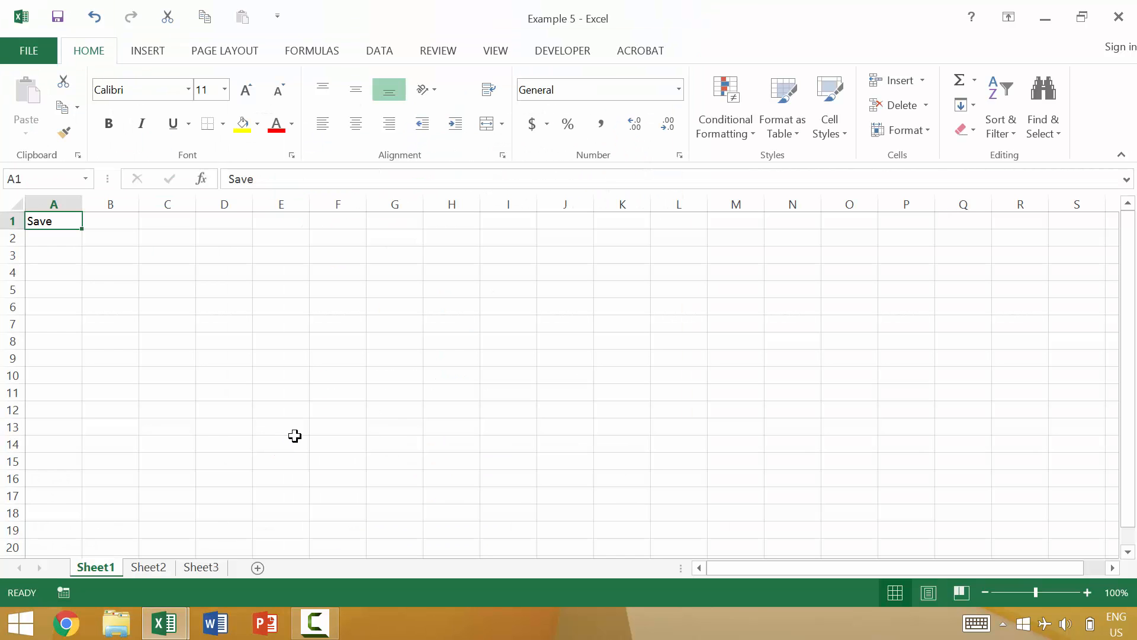
pyautogui.hotkey('ctrl', 's')
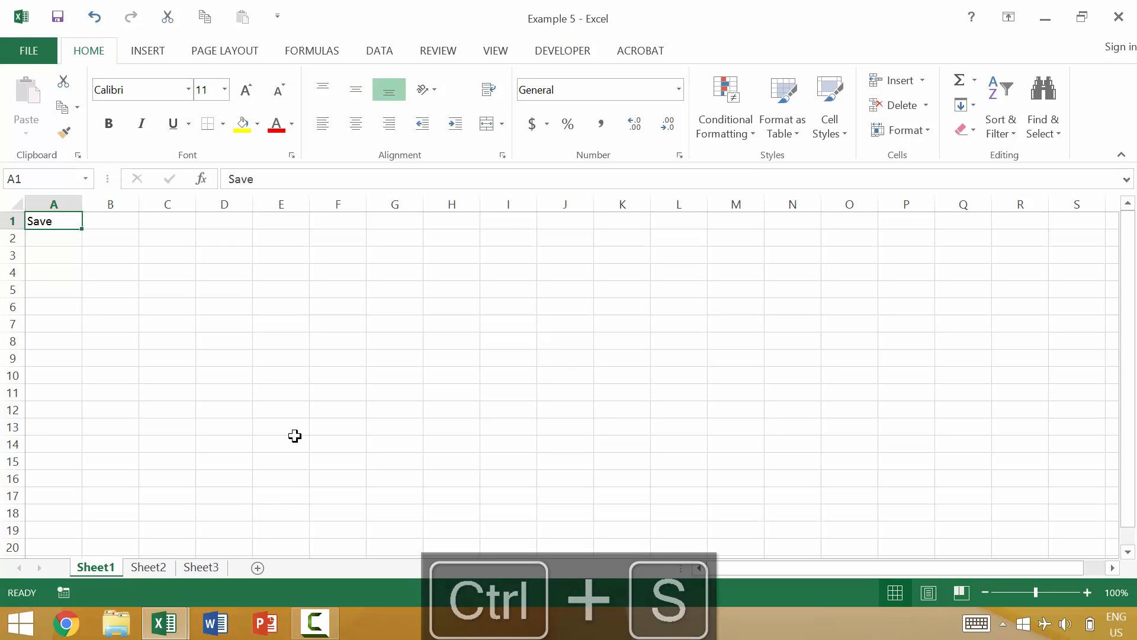
# - Save the workbook through Save As under the same name, Example 5, replacing the existing file
pyautogui.press('F12')
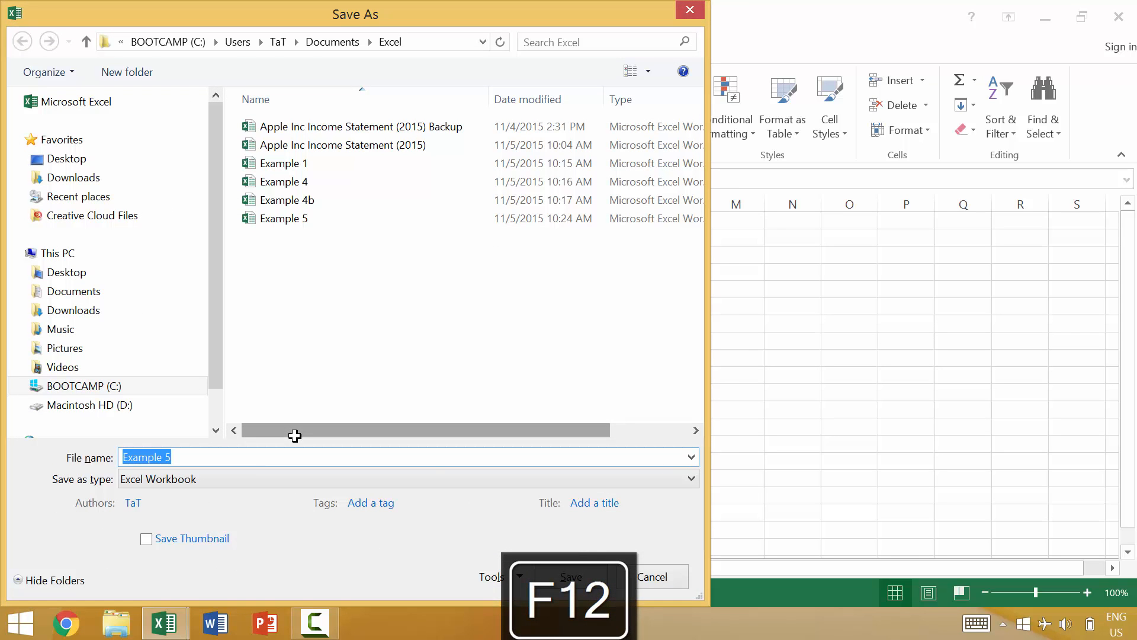
pyautogui.press('Return')
pyautogui.press('Left')
pyautogui.press('Return')
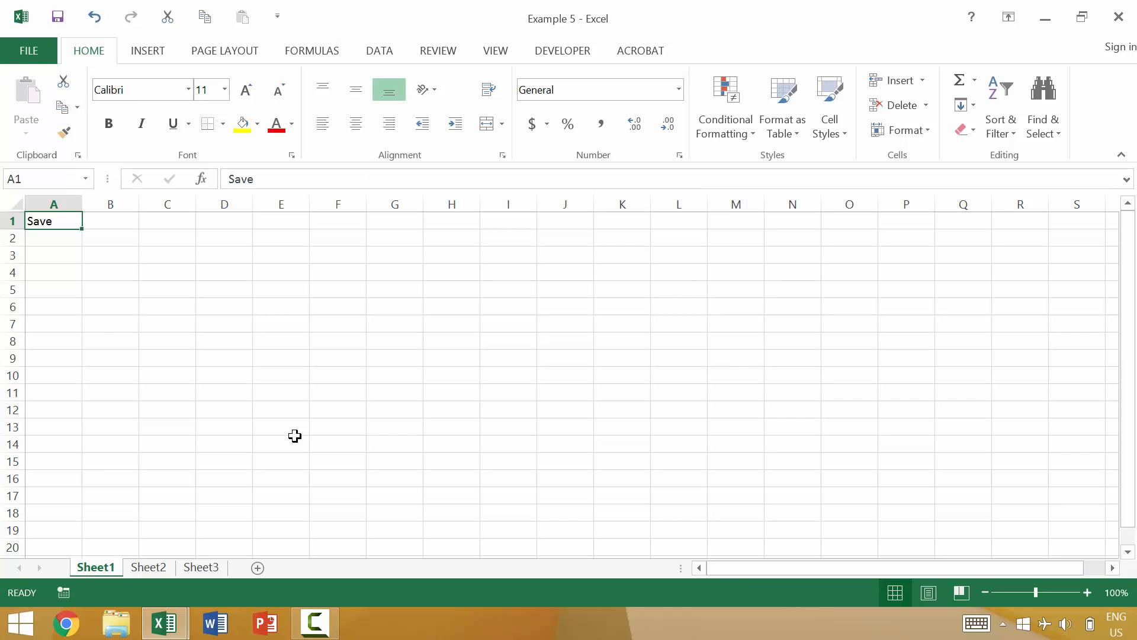
# - View the print page of Example 5 twice, returning to the worksheet each time without printing
pyautogui.hotkey('ctrl', 'p')
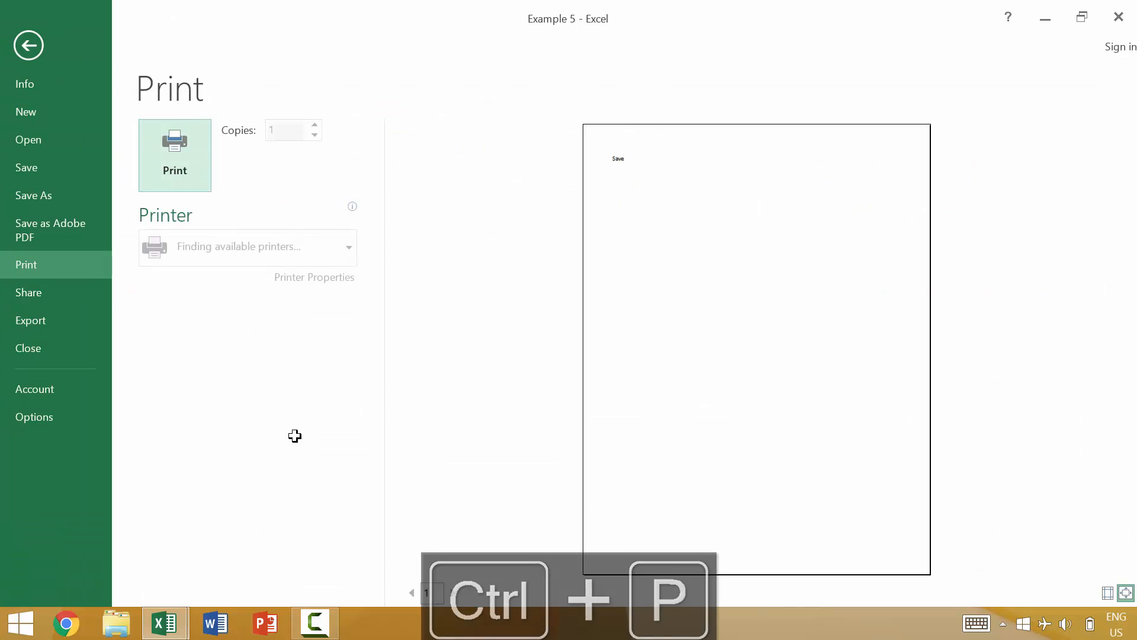
pyautogui.press('Escape')
pyautogui.hotkey('ctrl', 'F2')
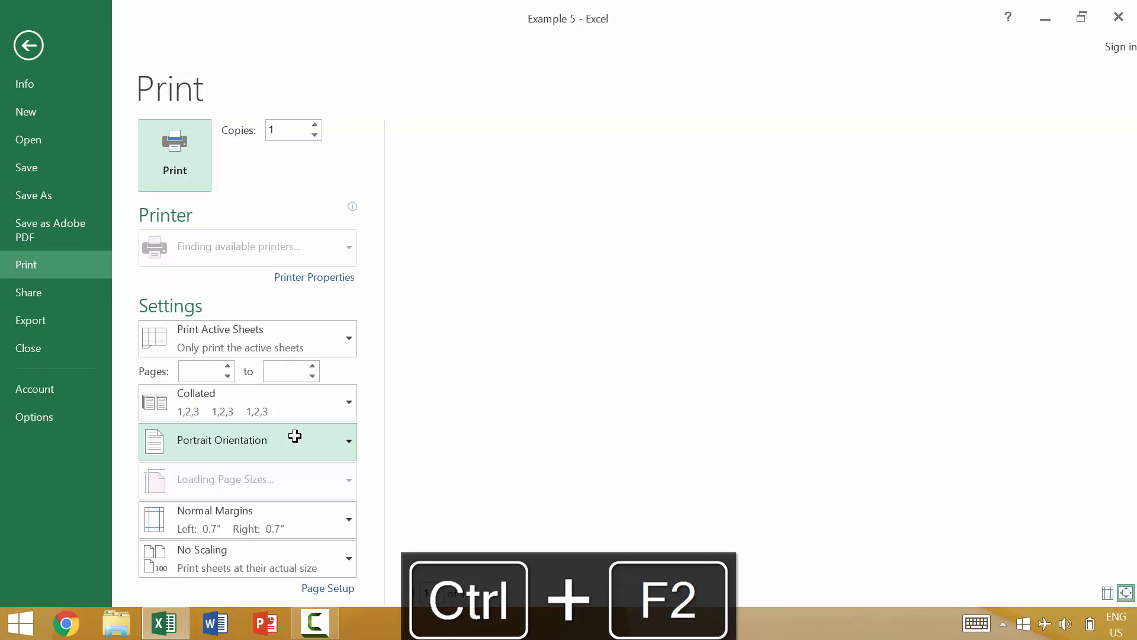
pyautogui.press('Escape')
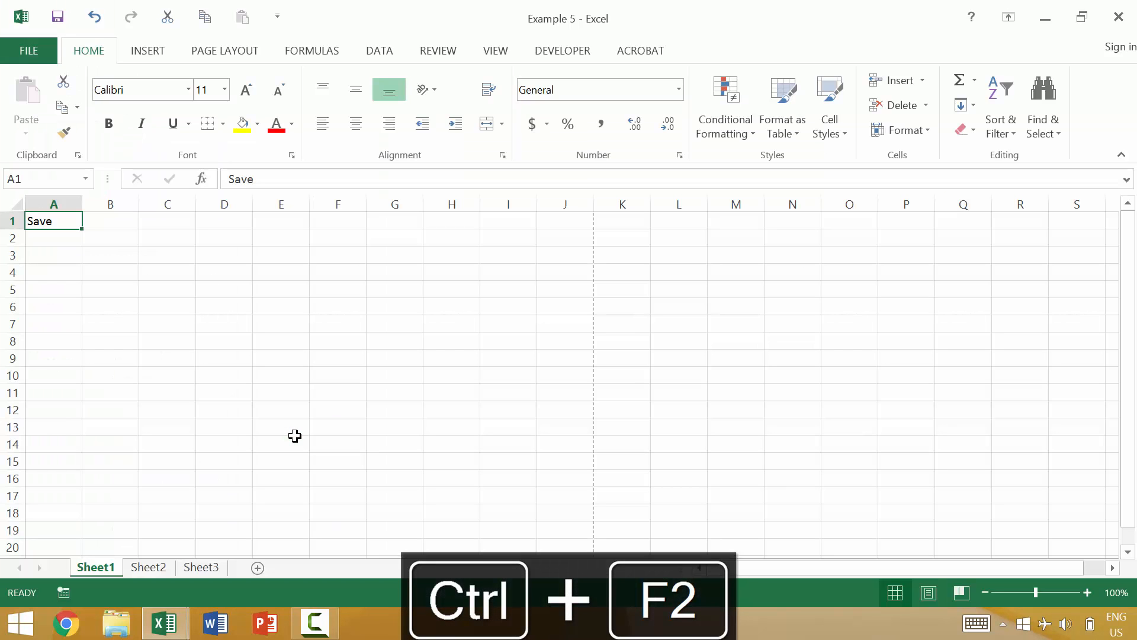
# - Go to the last row of column A in Example 5, and restore down and minimize its window
pyautogui.hotkey('ctrl', 'Down')
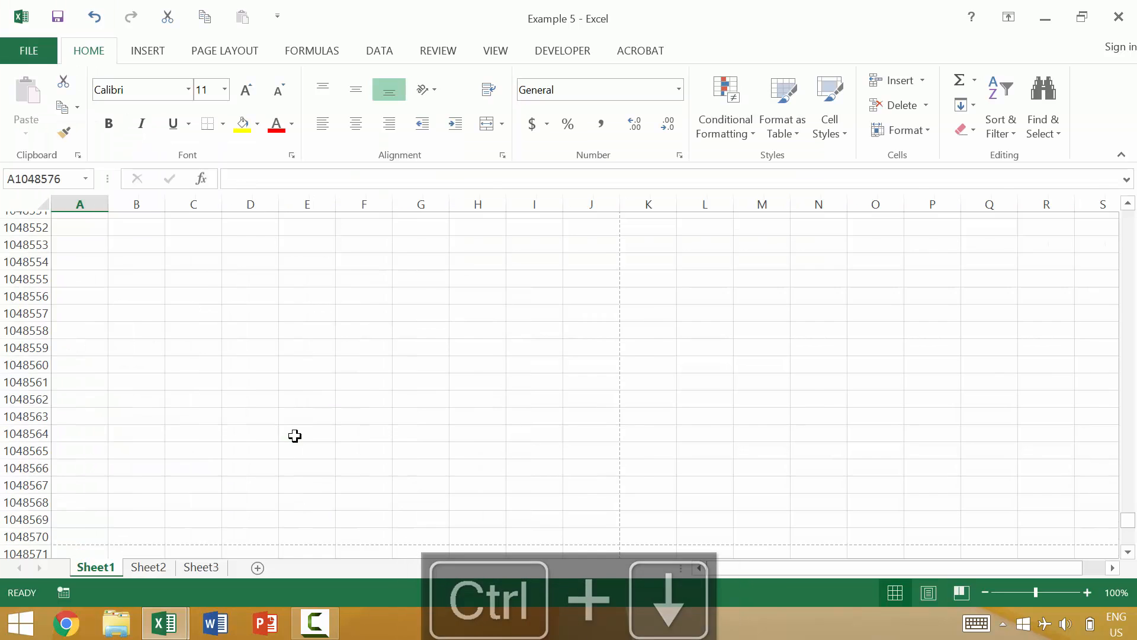
pyautogui.press('super+Down')
pyautogui.press('super+Down')
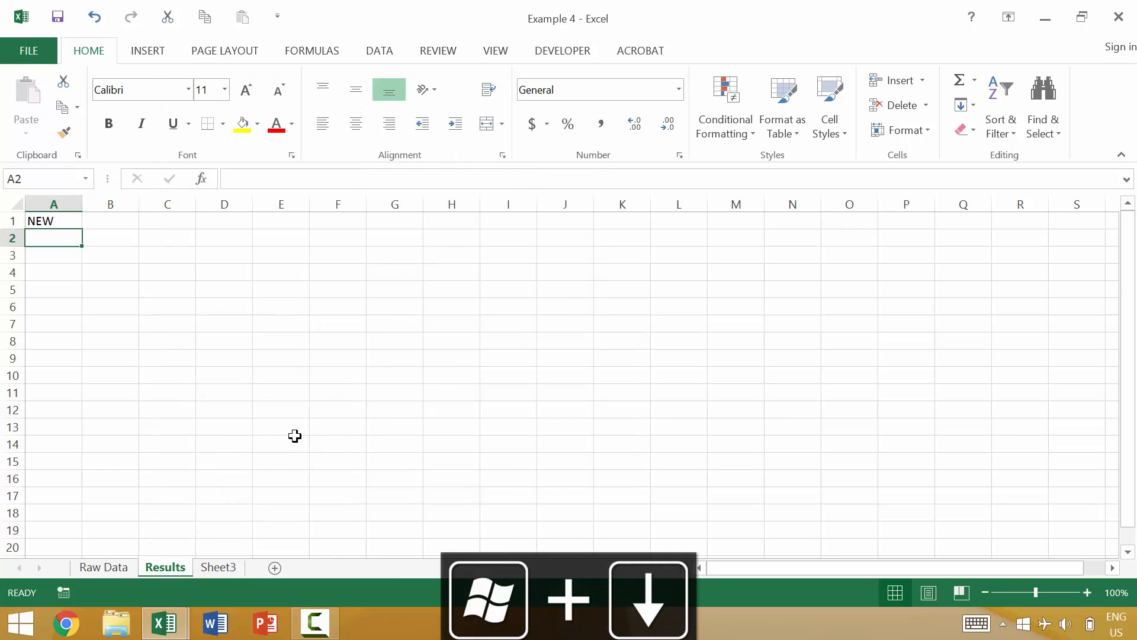
# - Restore down and re-maximize the Example 4 window, and close that workbook without saving its changes
pyautogui.press('super+Down')
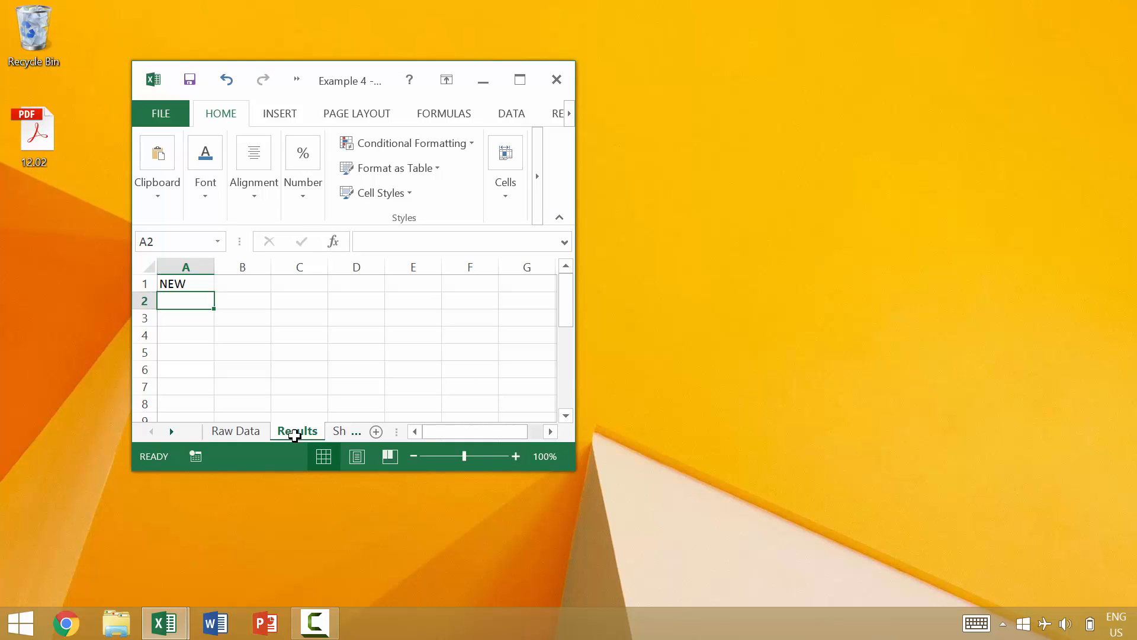
pyautogui.press('super+Up')
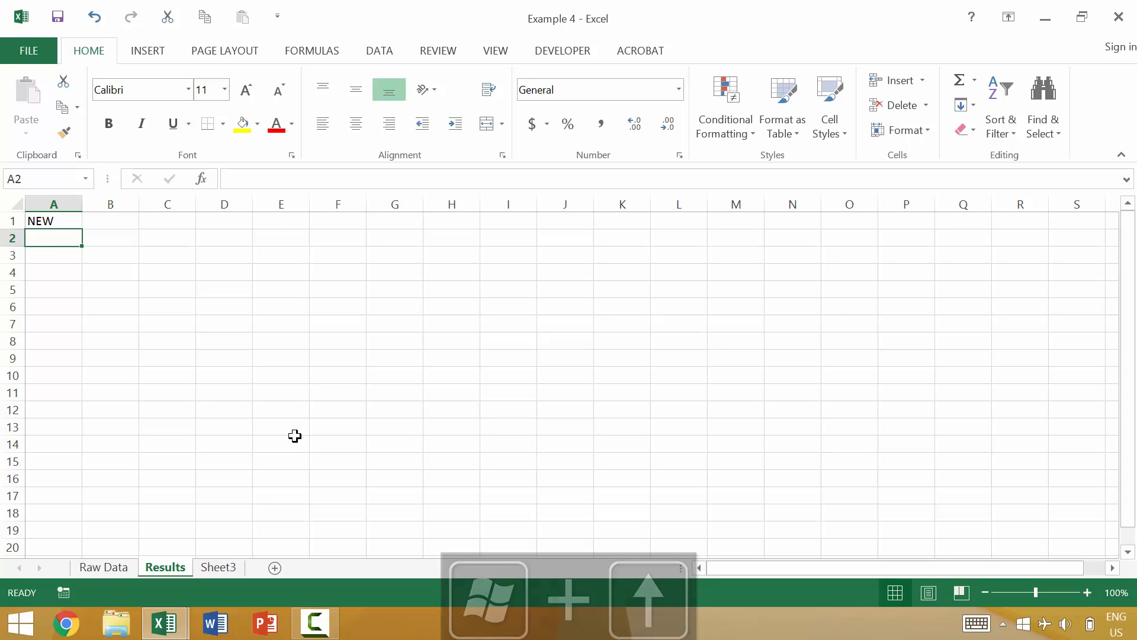
pyautogui.hotkey('ctrl', 'F4')
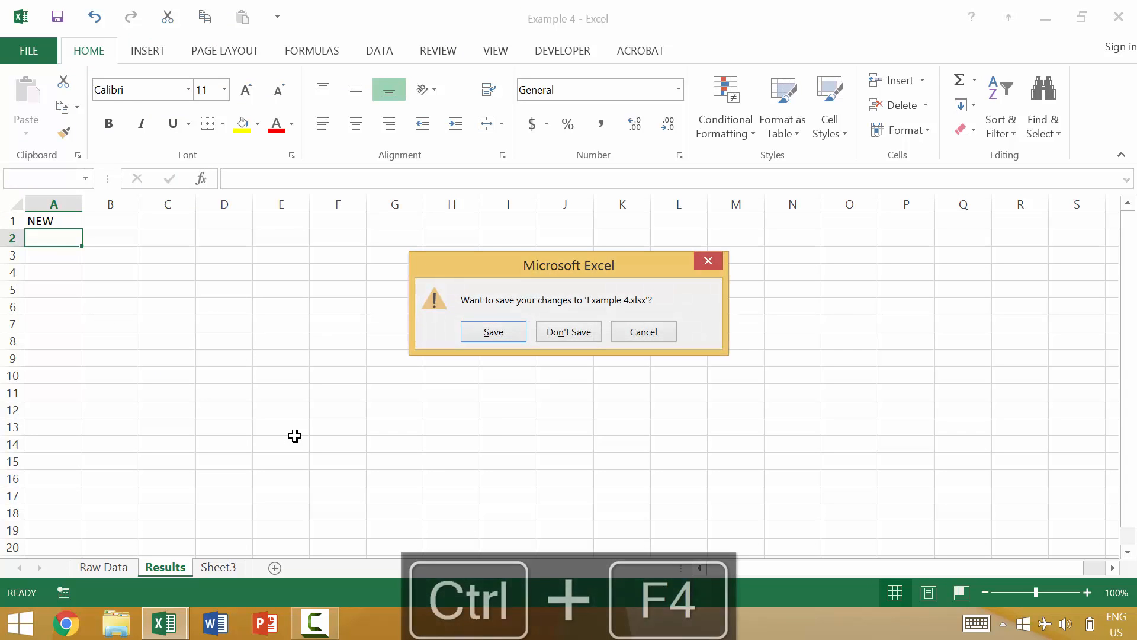
pyautogui.press('Tab')
pyautogui.press('Return')
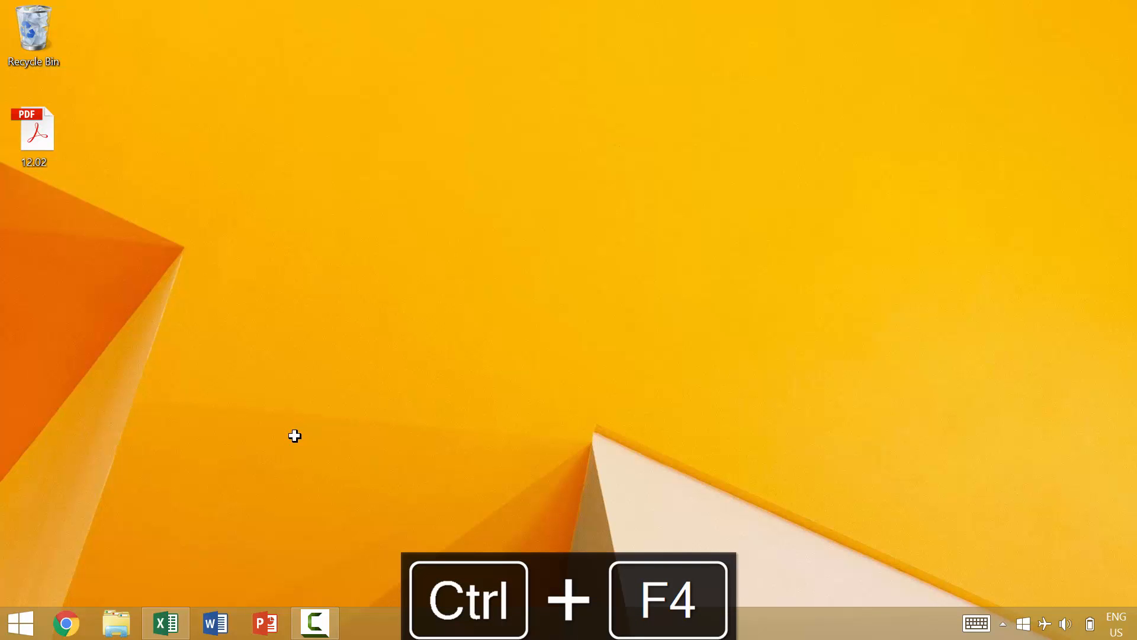
# - Bring up the minimized Example 5 window, select cell E1048559 and close the whole program
pyautogui.click(167, 623)
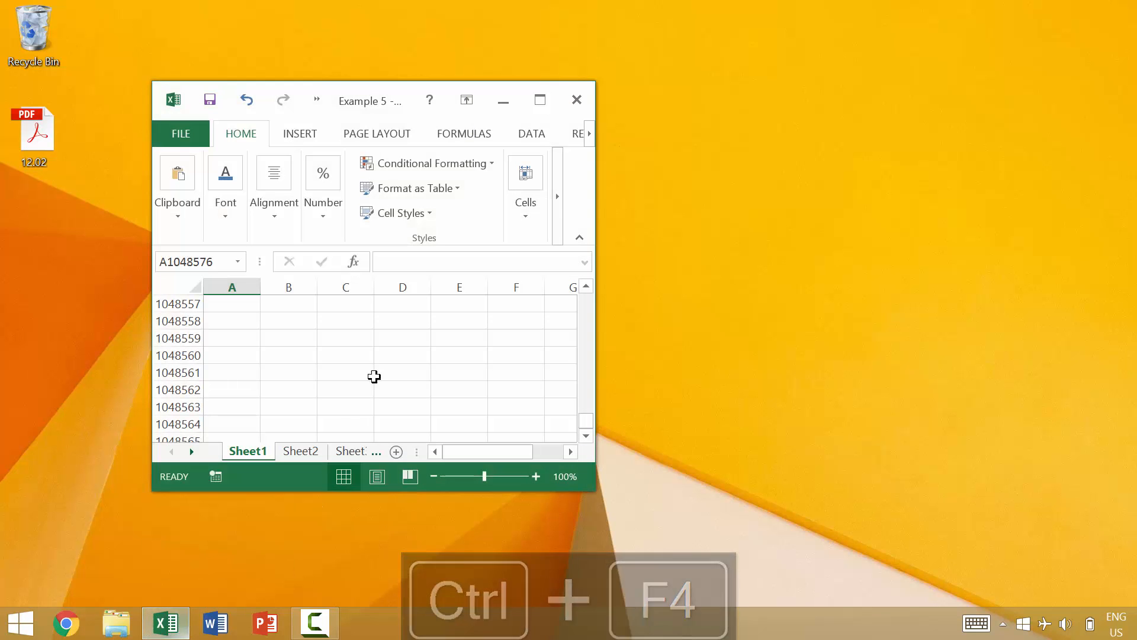
pyautogui.click(462, 339)
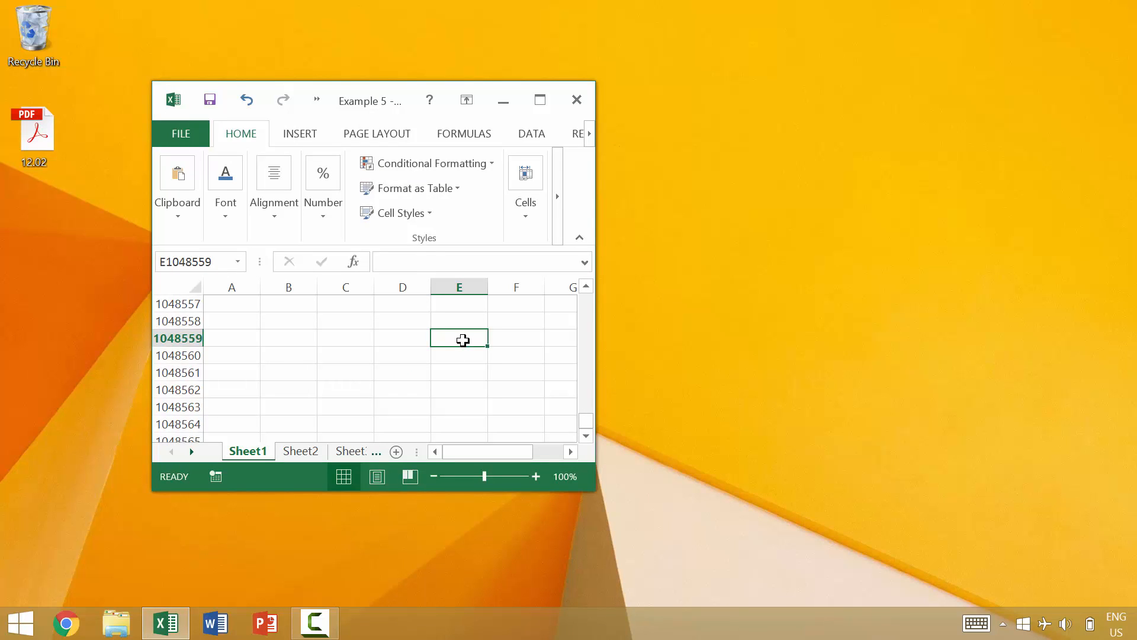
pyautogui.hotkey('alt', 'F4')
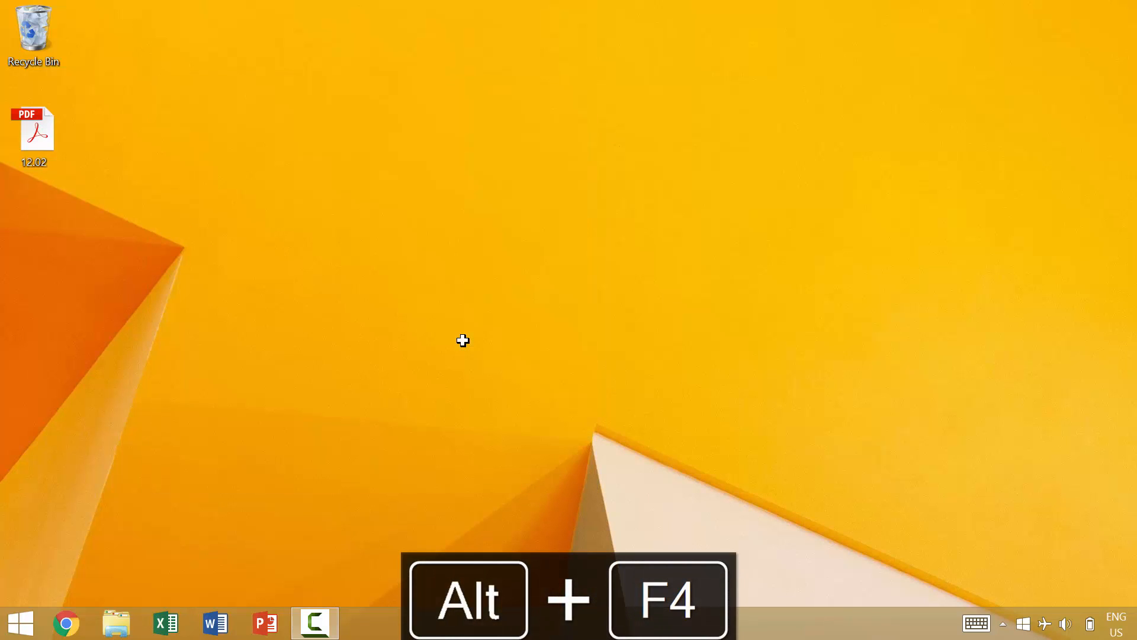